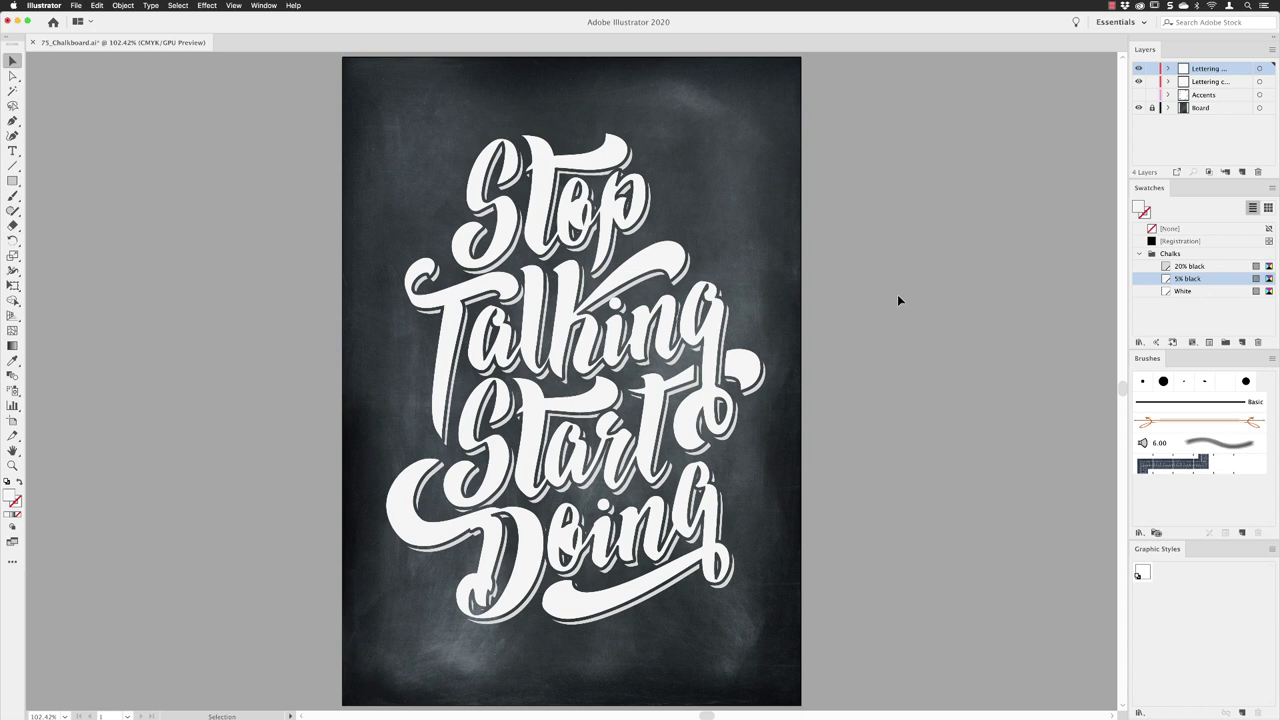
- Zoom in close on the word Stop
click(13, 465)
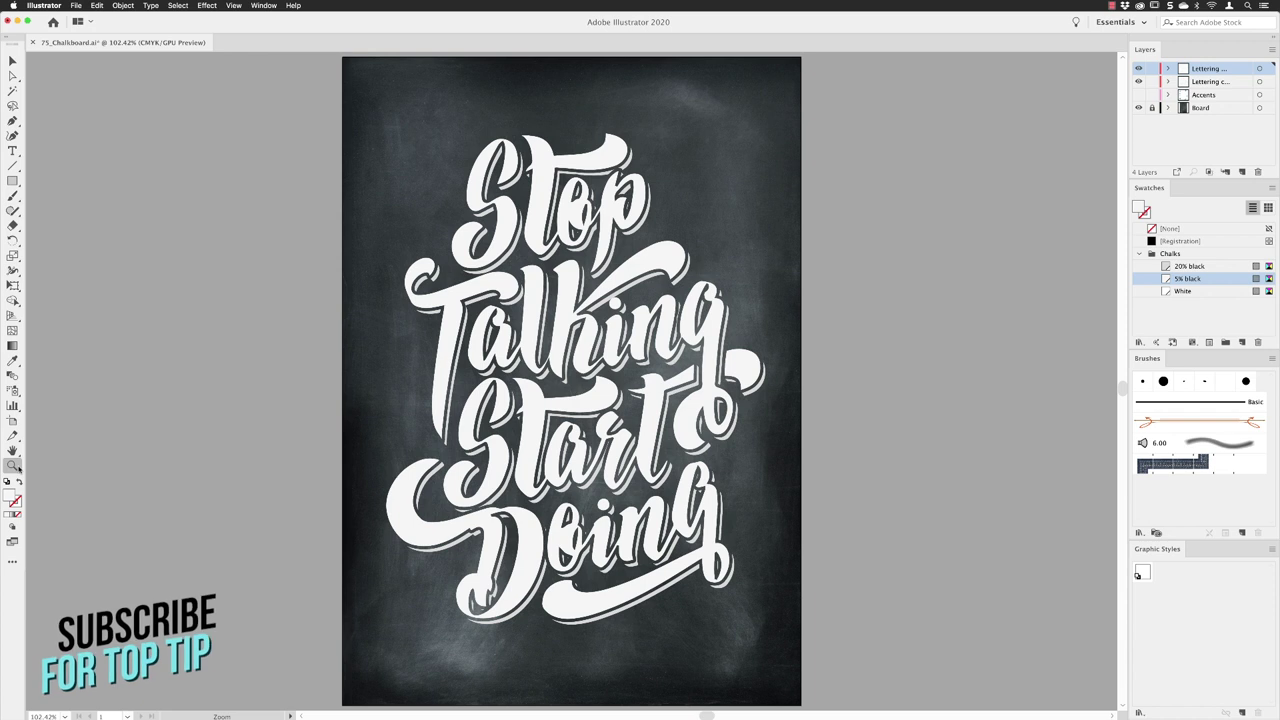
drag(490, 210, 679, 331)
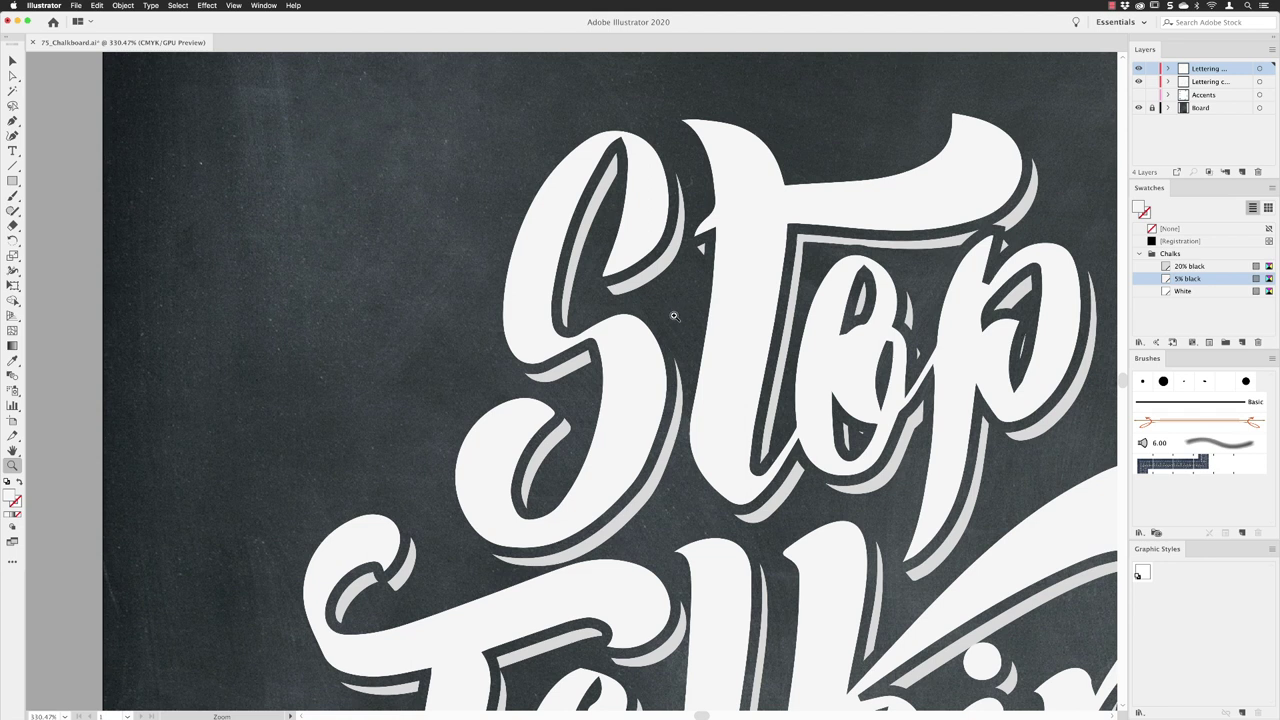
click(12, 61)
- Toggle the white lettering and grey shadow layers off and on to compare them, then select the S
click(1138, 69)
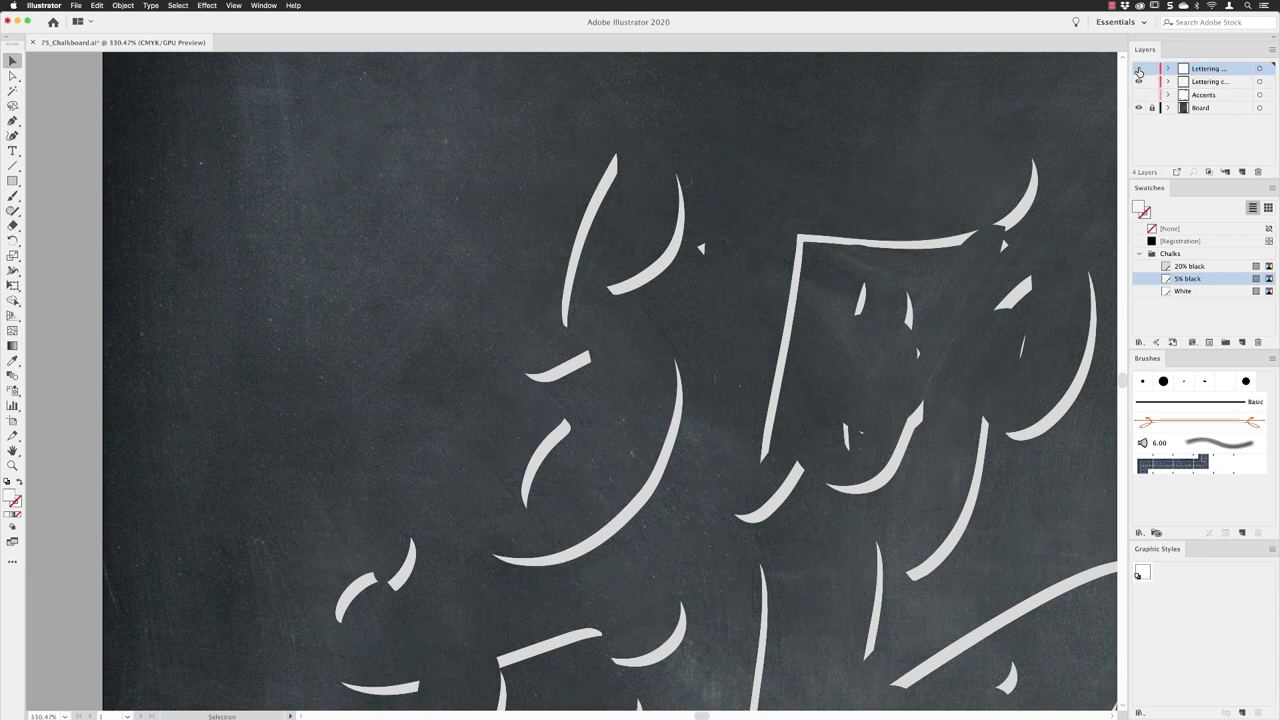
click(1138, 69)
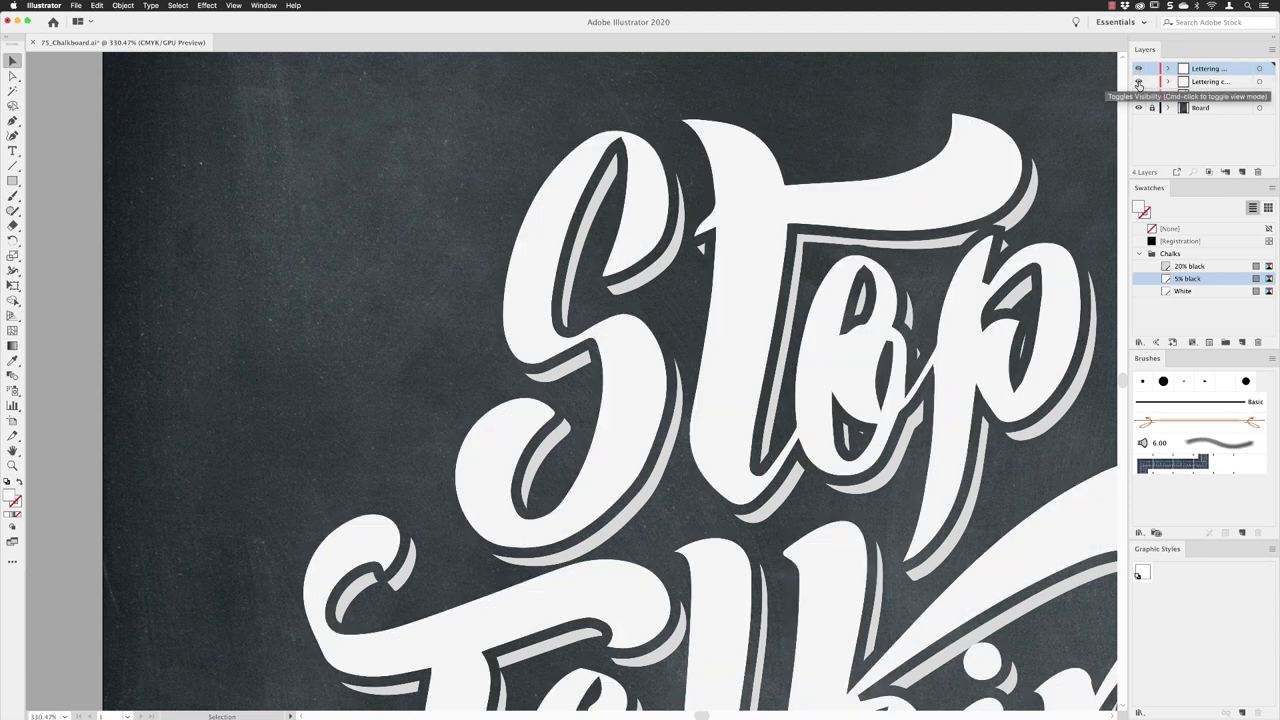
click(1138, 84)
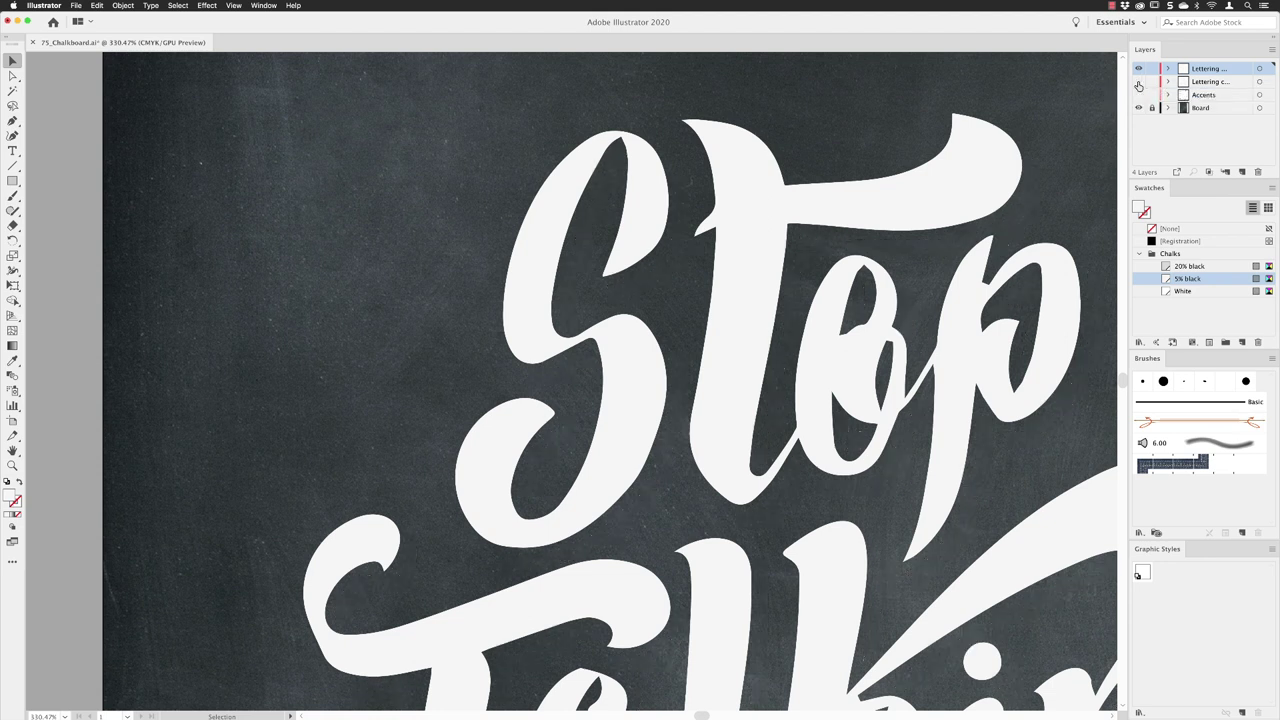
click(1138, 84)
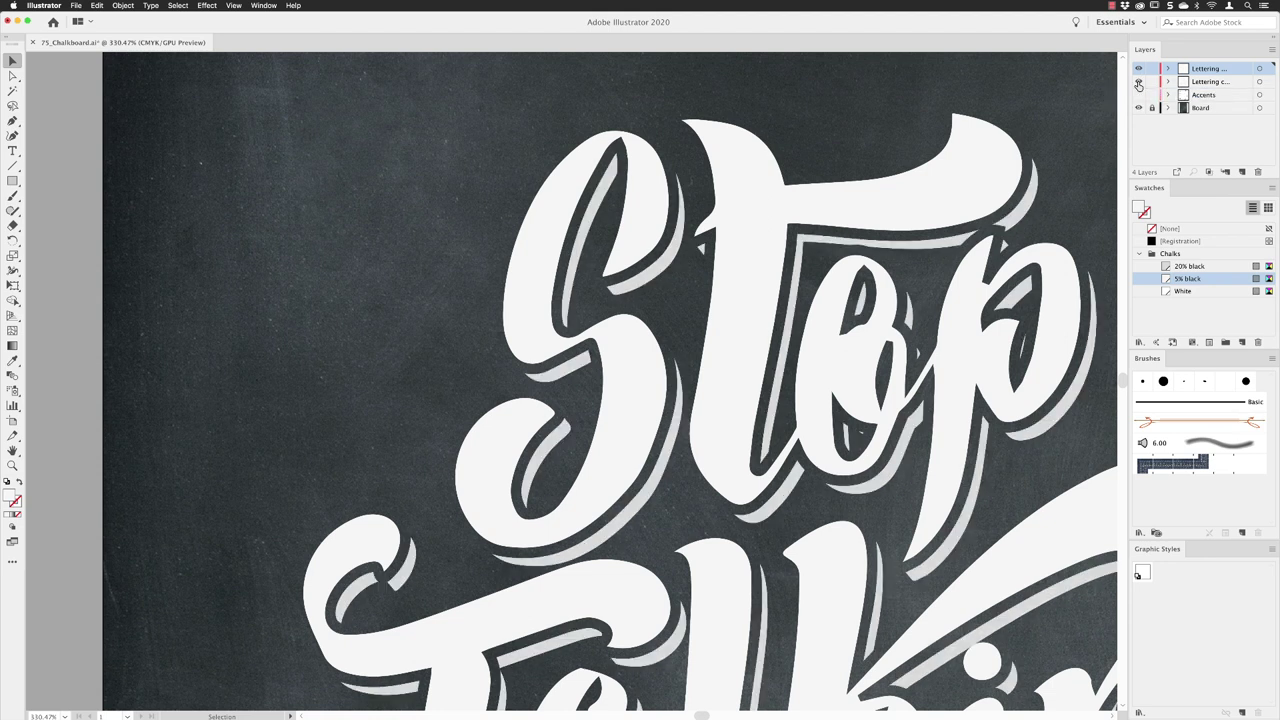
click(533, 256)
- Show the Appearance panel for the S and place it beside the letter
drag(534, 257, 519, 251)
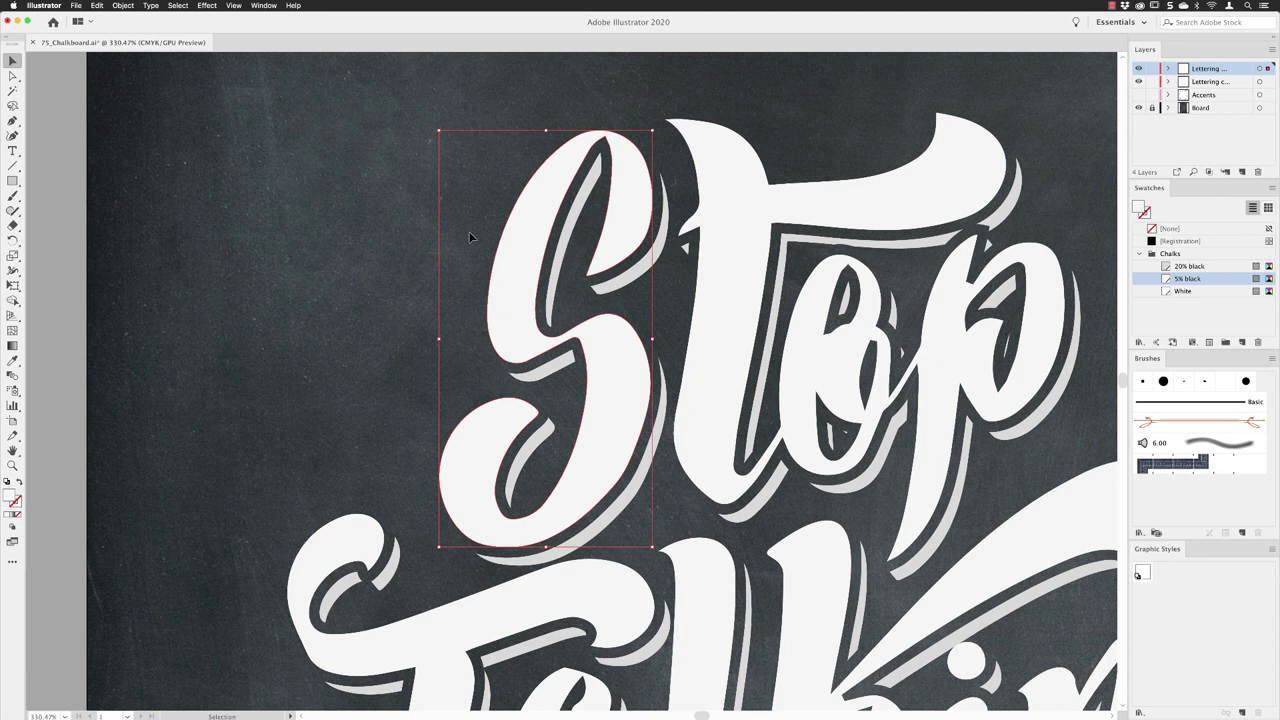
click(266, 6)
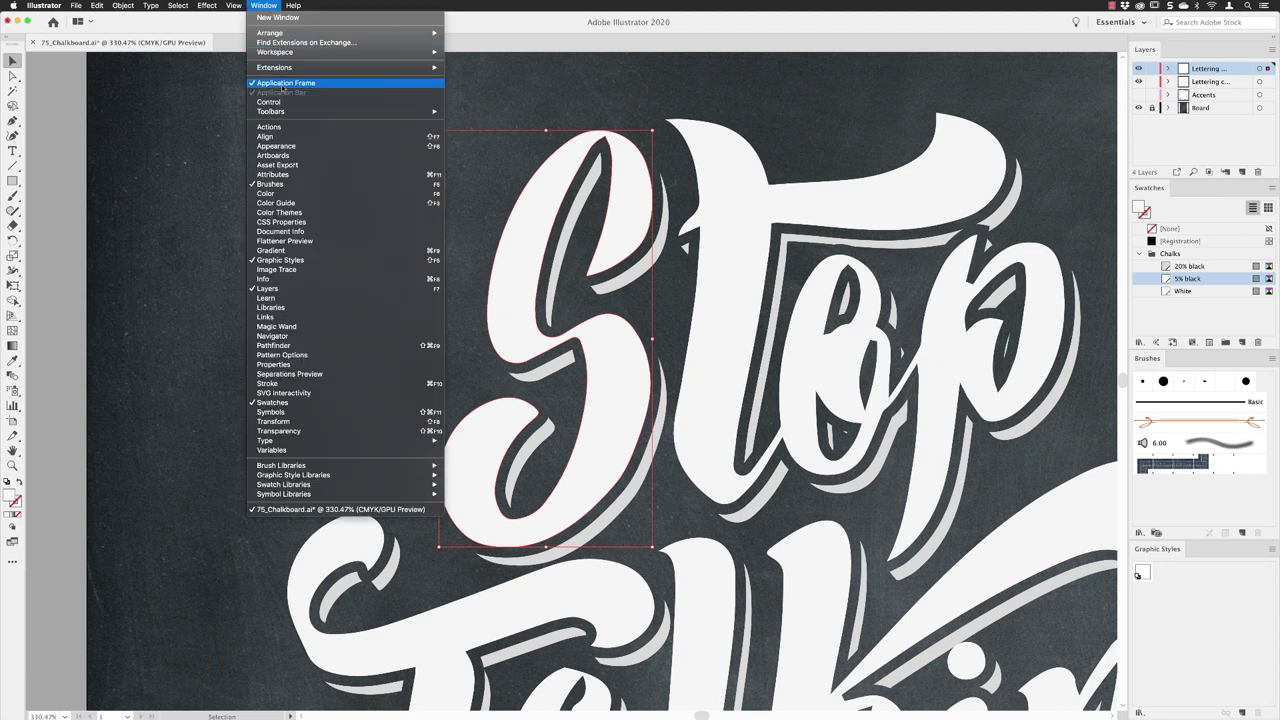
click(297, 150)
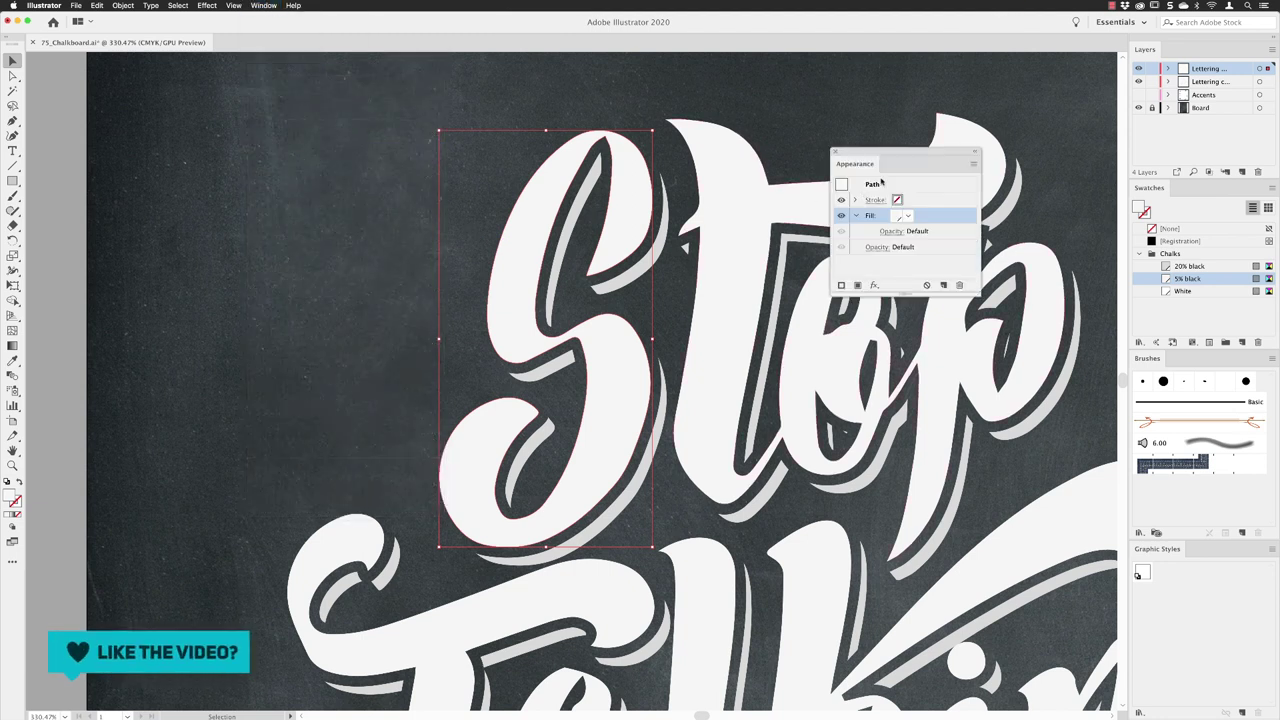
drag(897, 153, 826, 183)
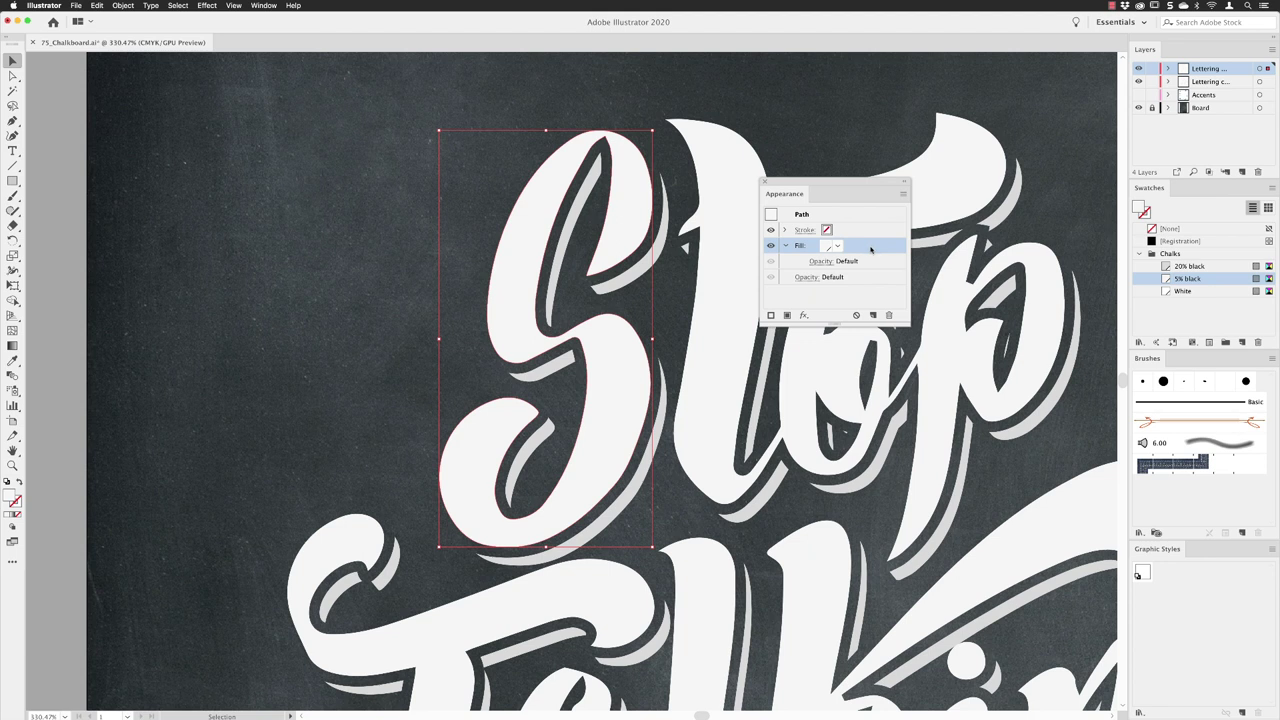
- Add a Stylize > Scribble effect to the S from the Appearance panel
click(804, 315)
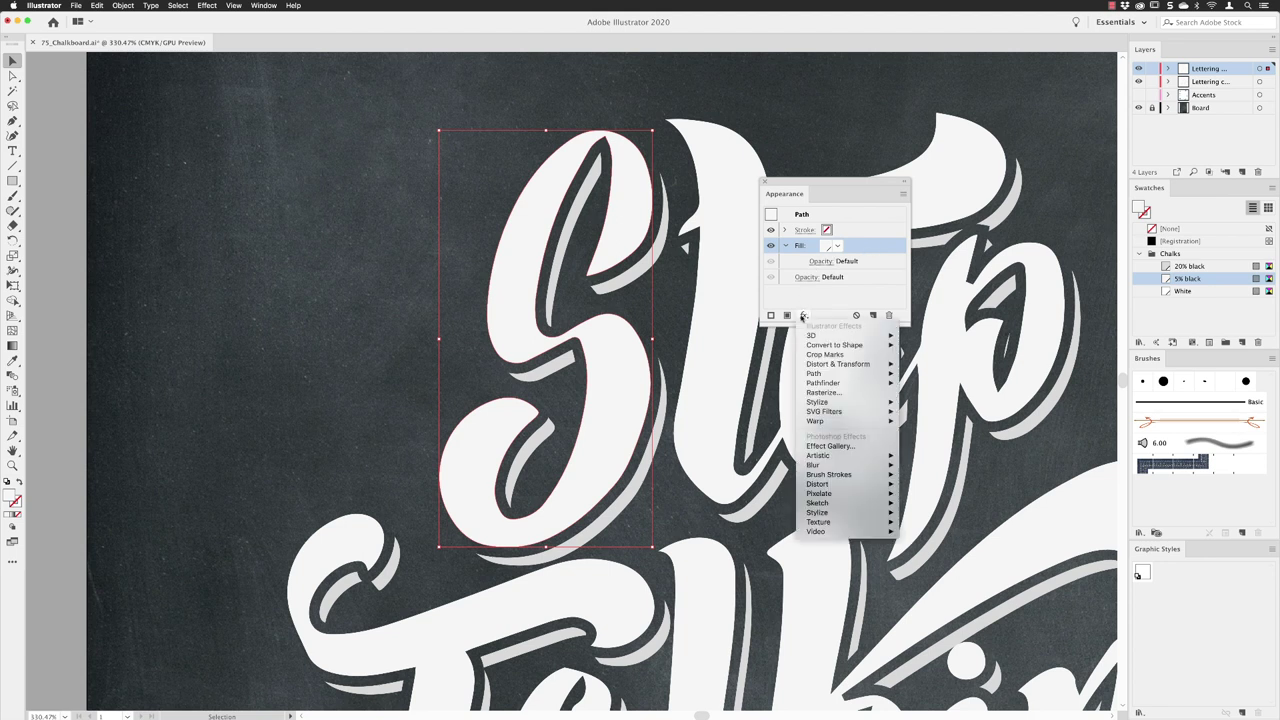
mouse_move(824, 401)
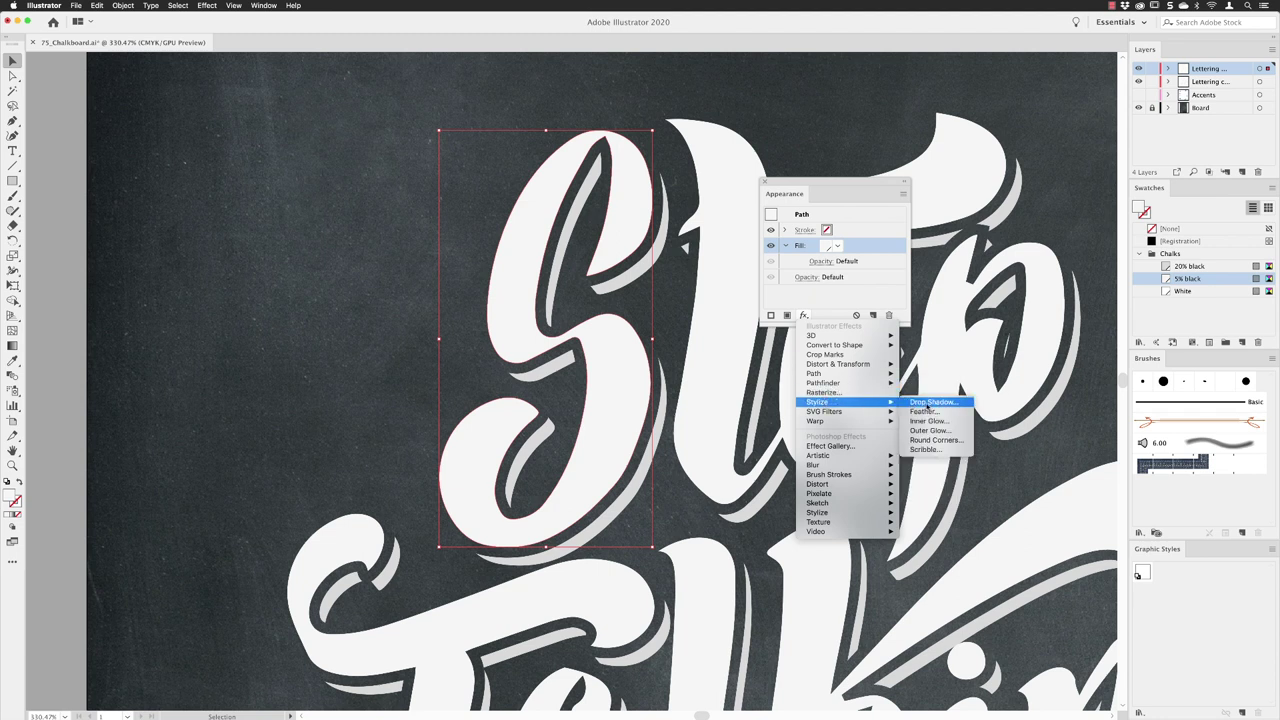
click(926, 450)
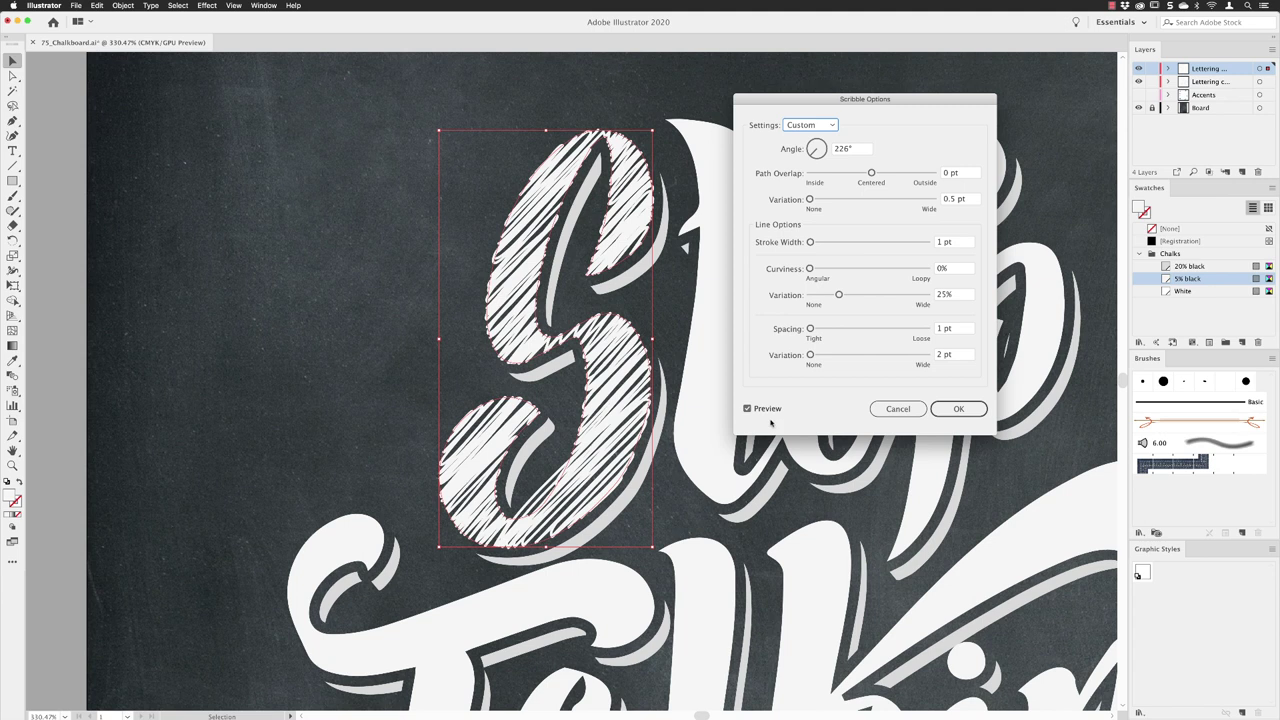
- Try the Default and Sharp scribble presets and a few angles, settling on Tight
click(825, 126)
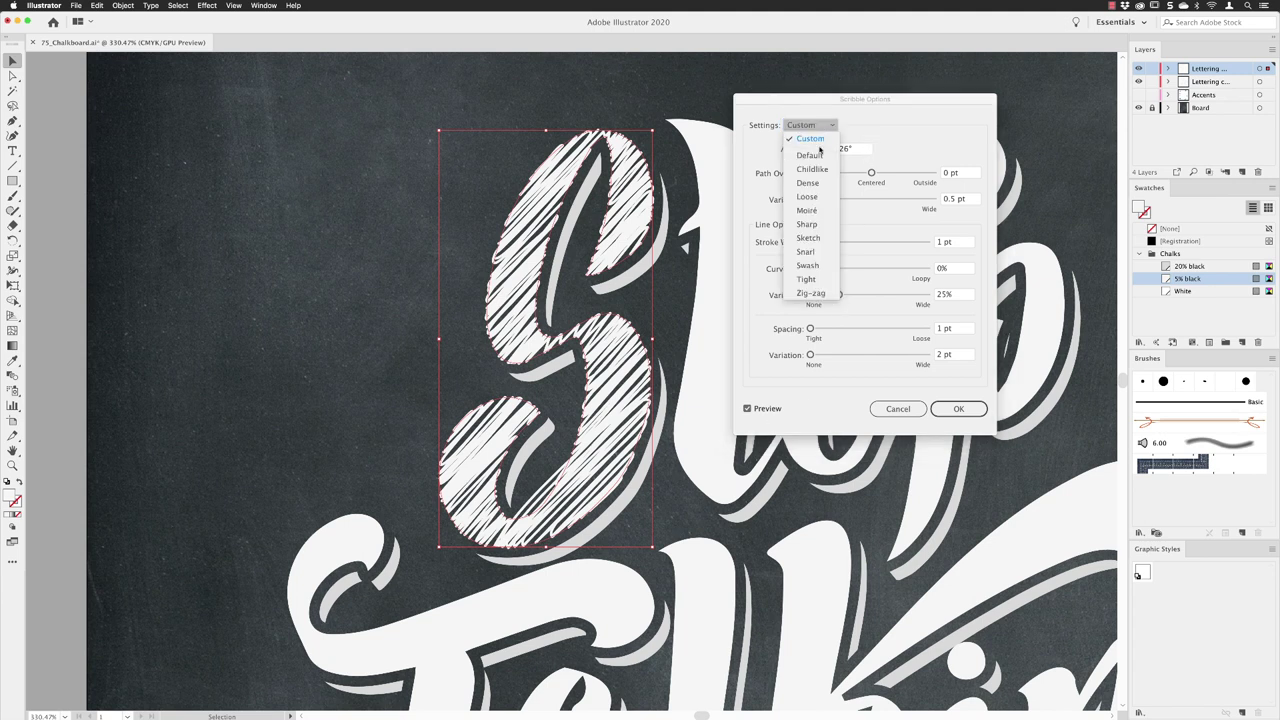
click(812, 155)
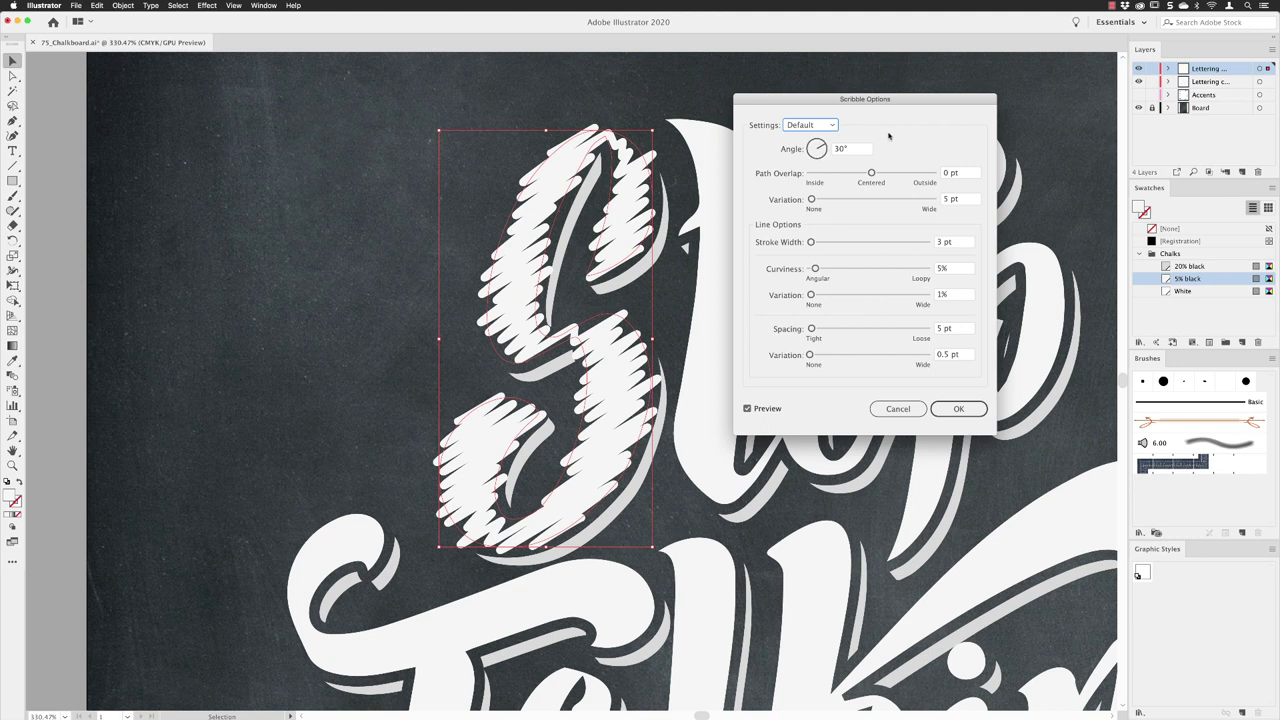
click(822, 155)
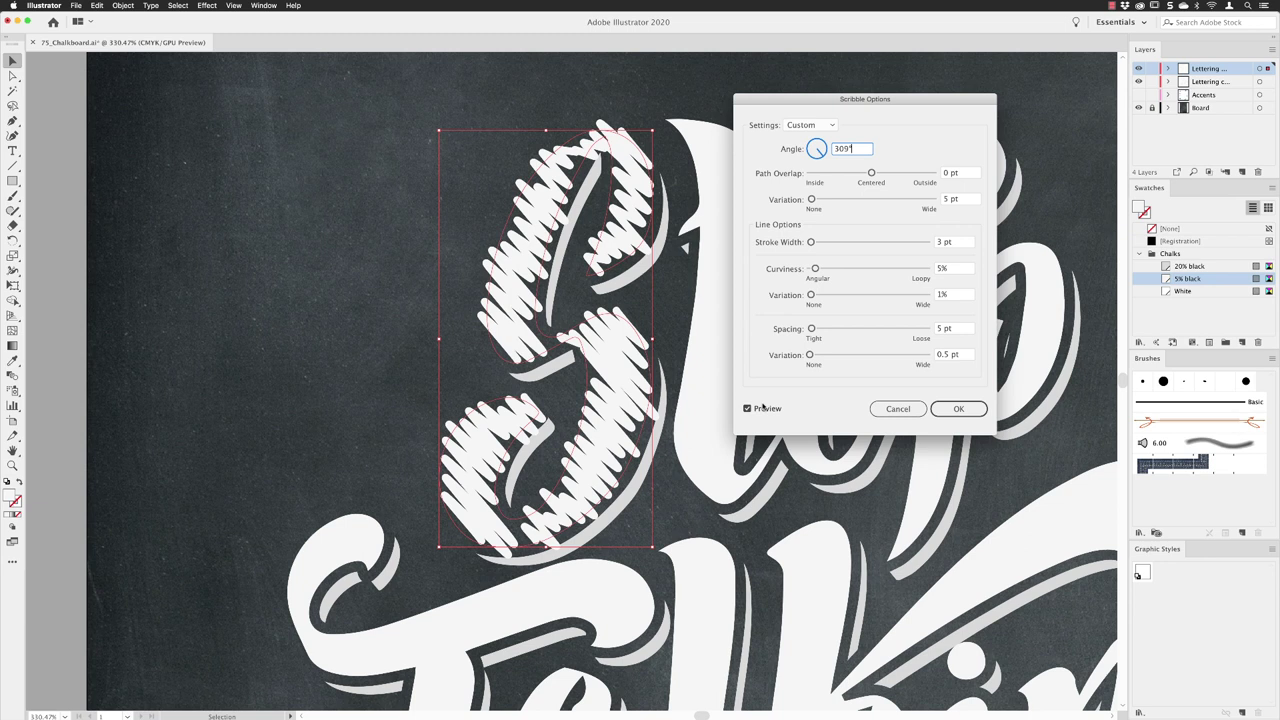
click(822, 147)
drag(822, 147, 815, 141)
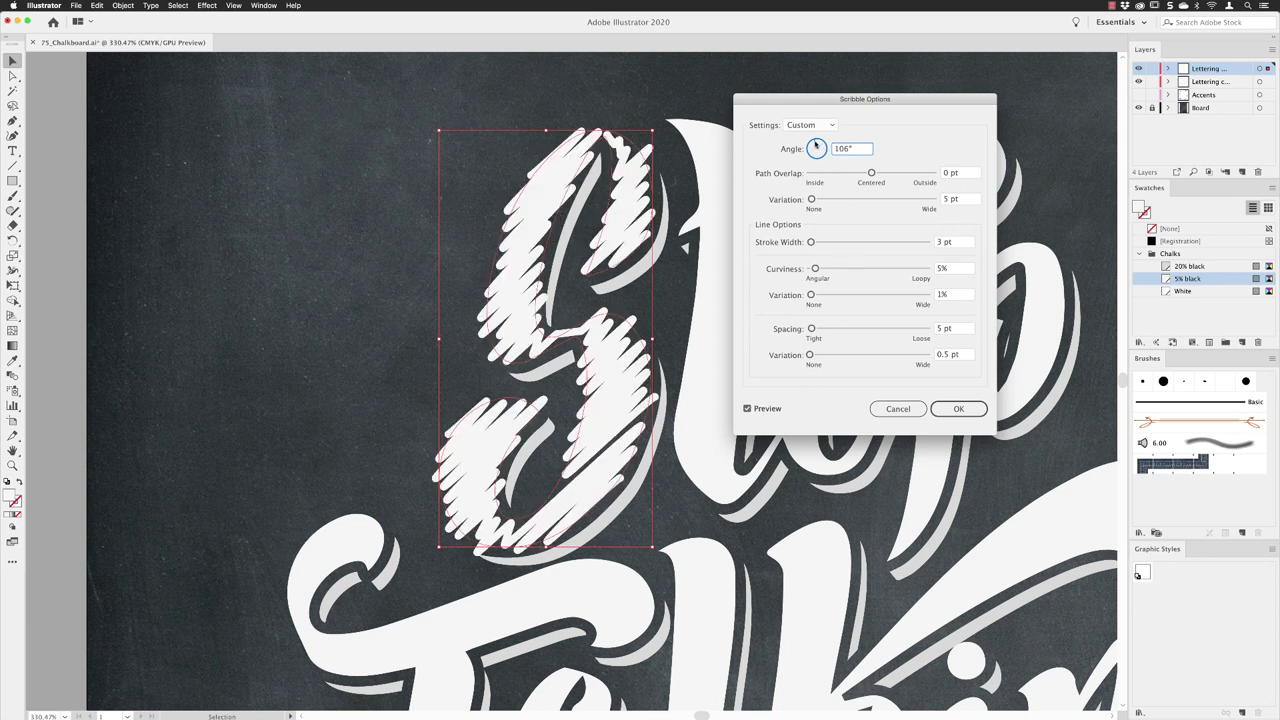
click(812, 125)
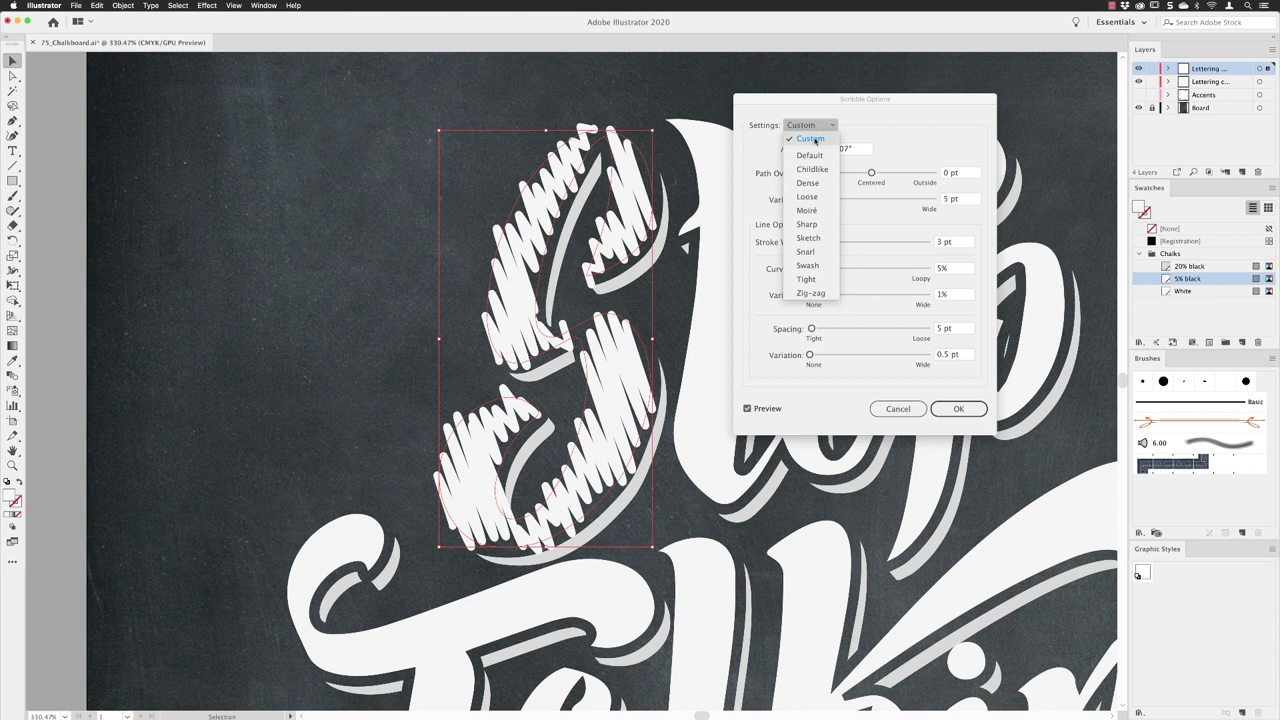
click(816, 224)
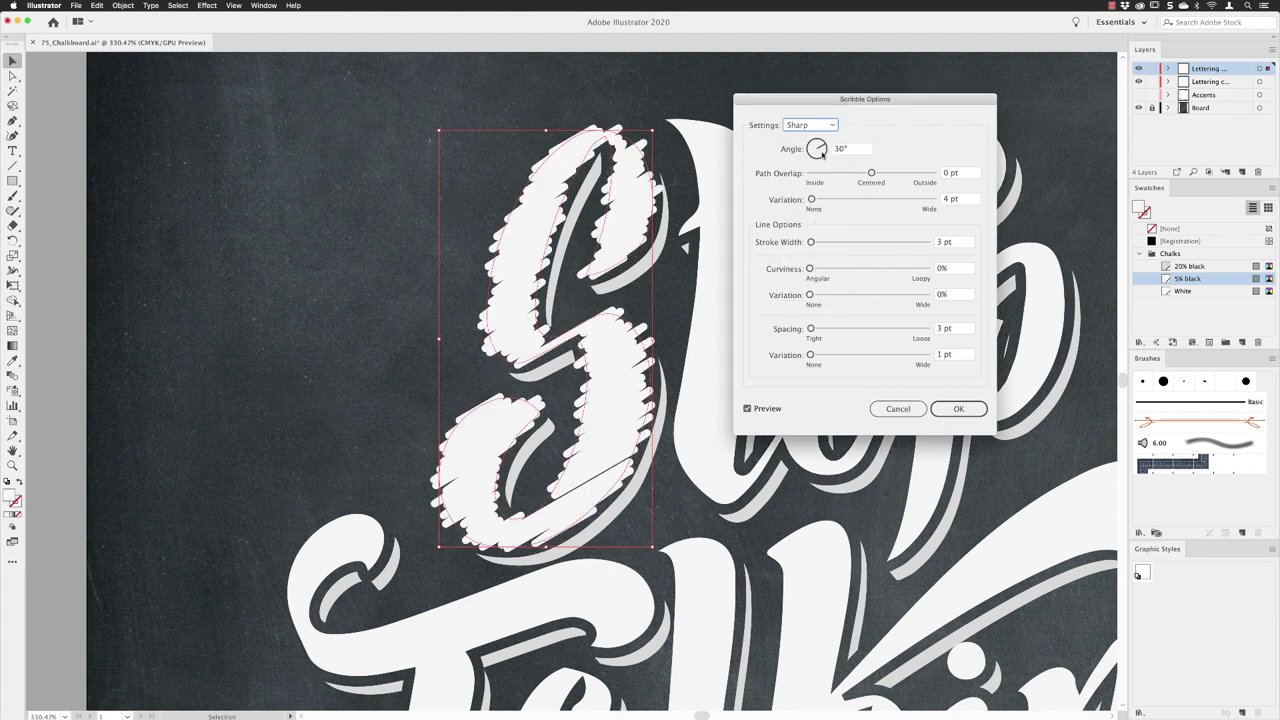
click(820, 127)
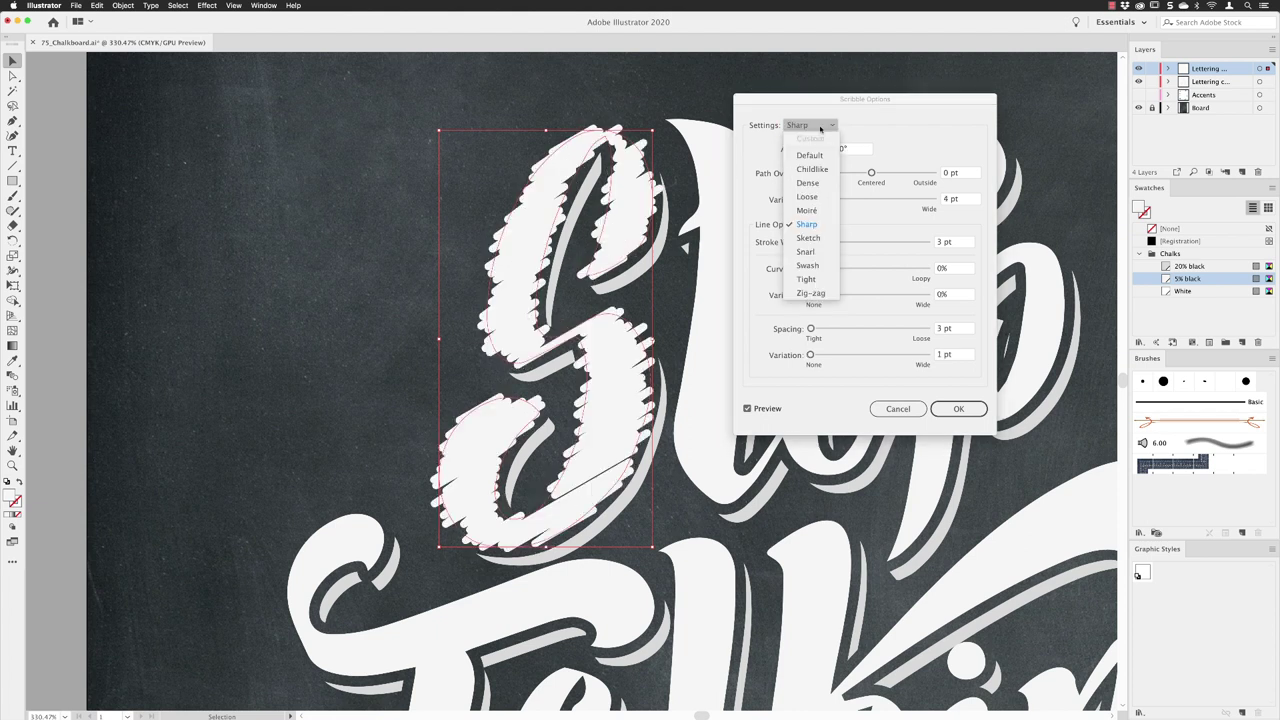
click(818, 279)
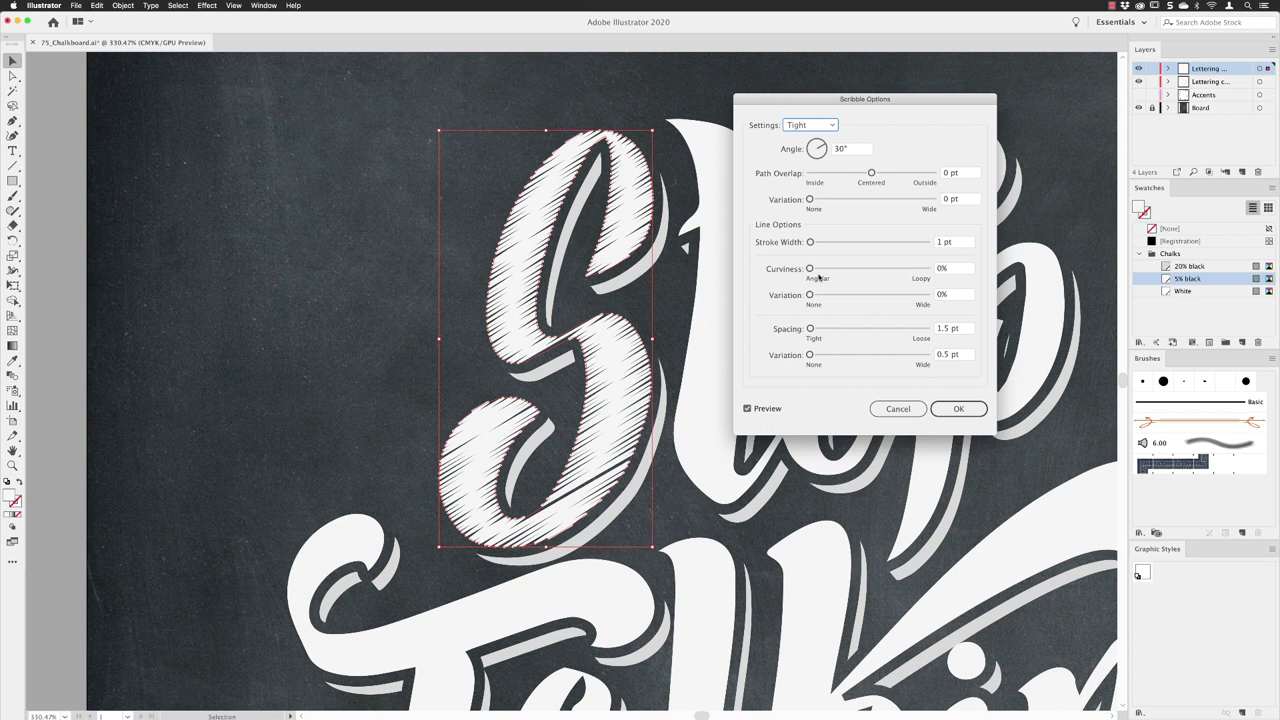
click(820, 130)
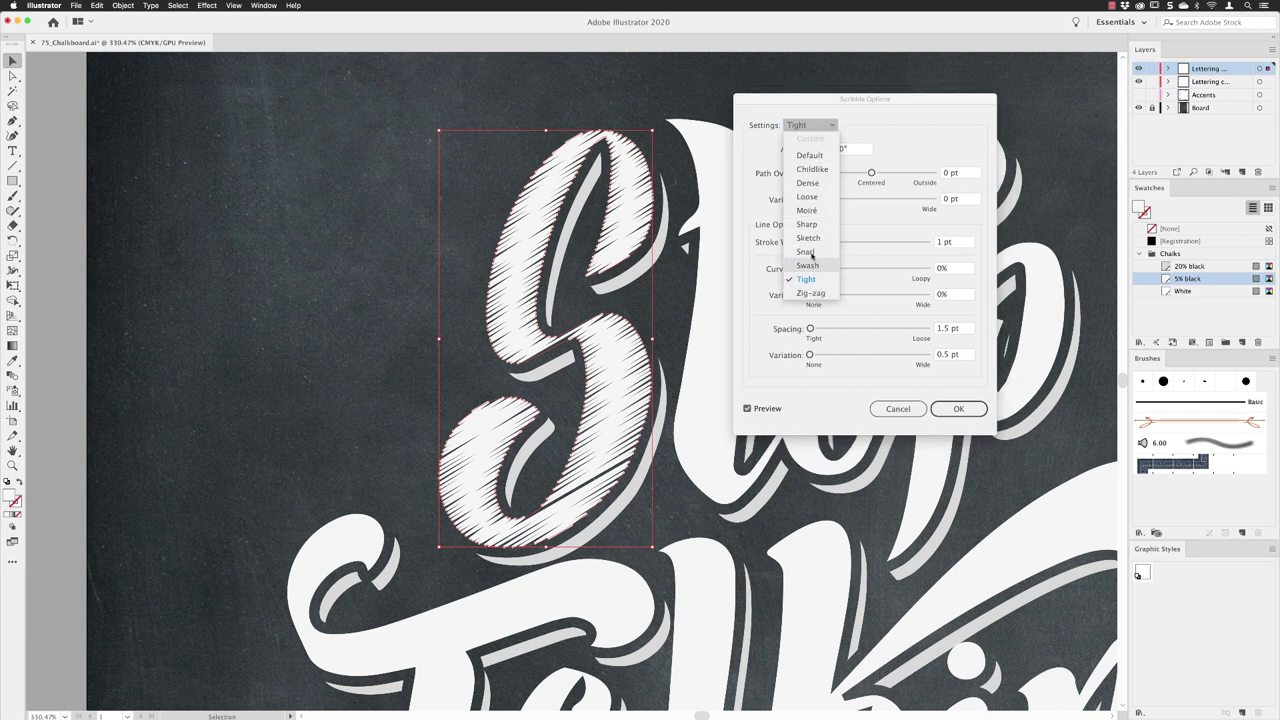
click(885, 133)
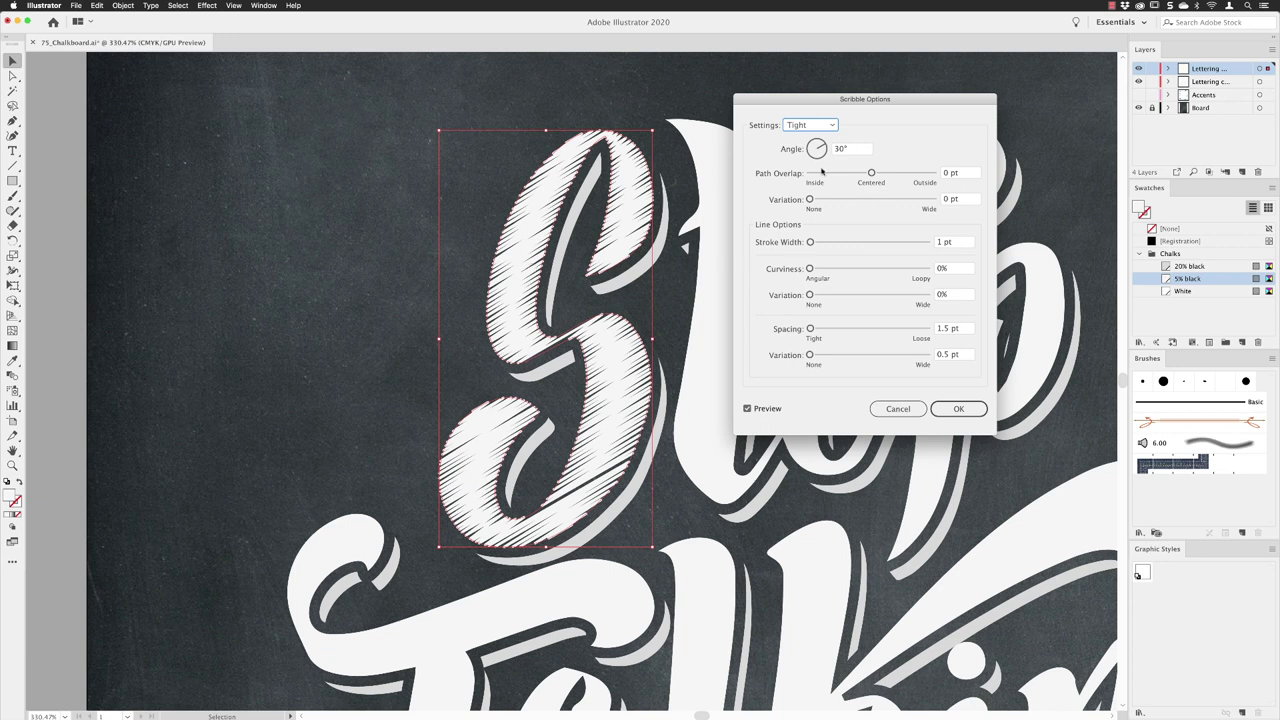
- Set the scribble angle to 226°, path overlap to 0 pt and variation to 0.5 pt
click(824, 147)
text(226)
drag(871, 174, 878, 174)
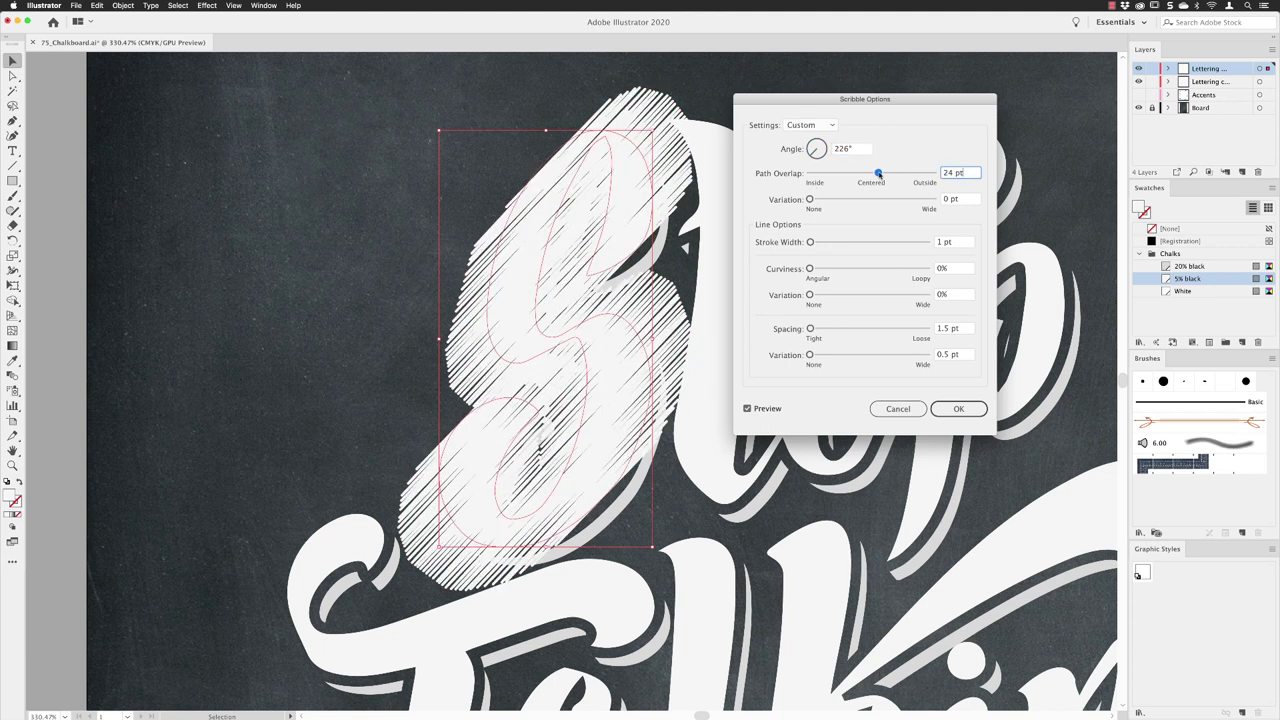
triple_click(972, 173)
text(0)
key(Tab)
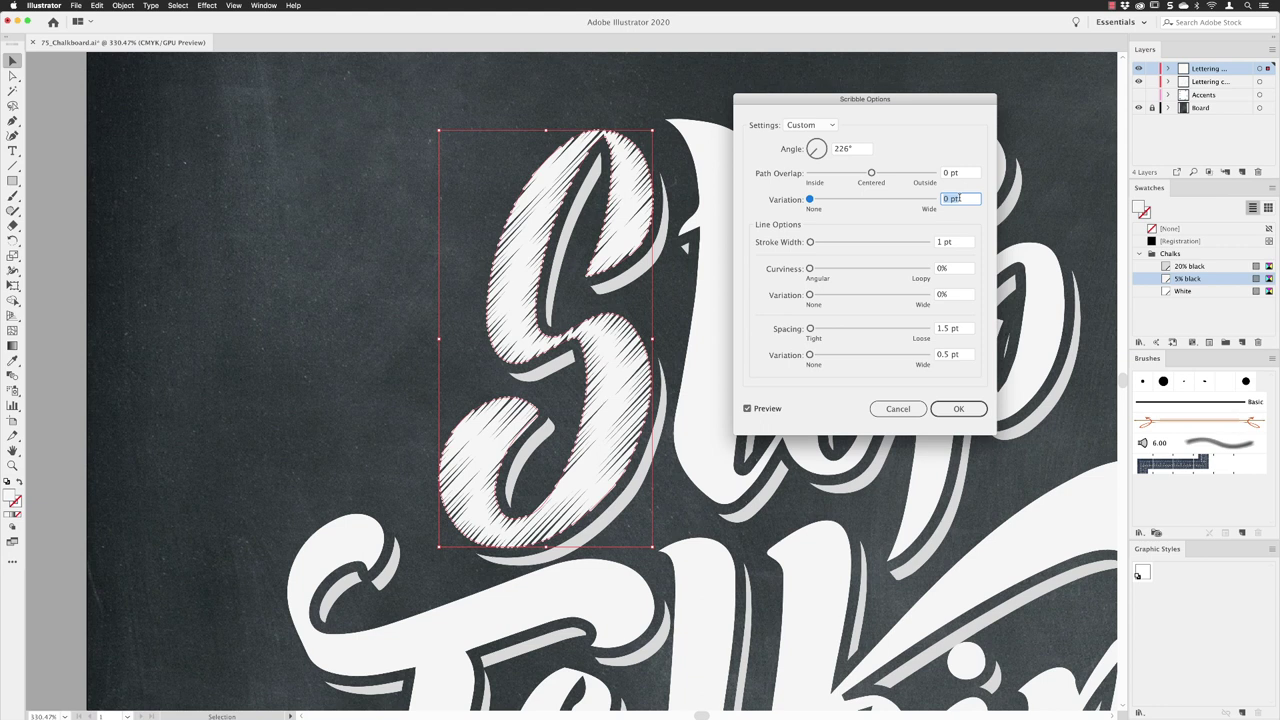
text(0.5)
key(Tab)
- Set the scribble stroke width to 1 pt
mouse_move(811, 242)
mouse_down()
mouse_move(844, 243)
mouse_move(812, 243)
mouse_up()
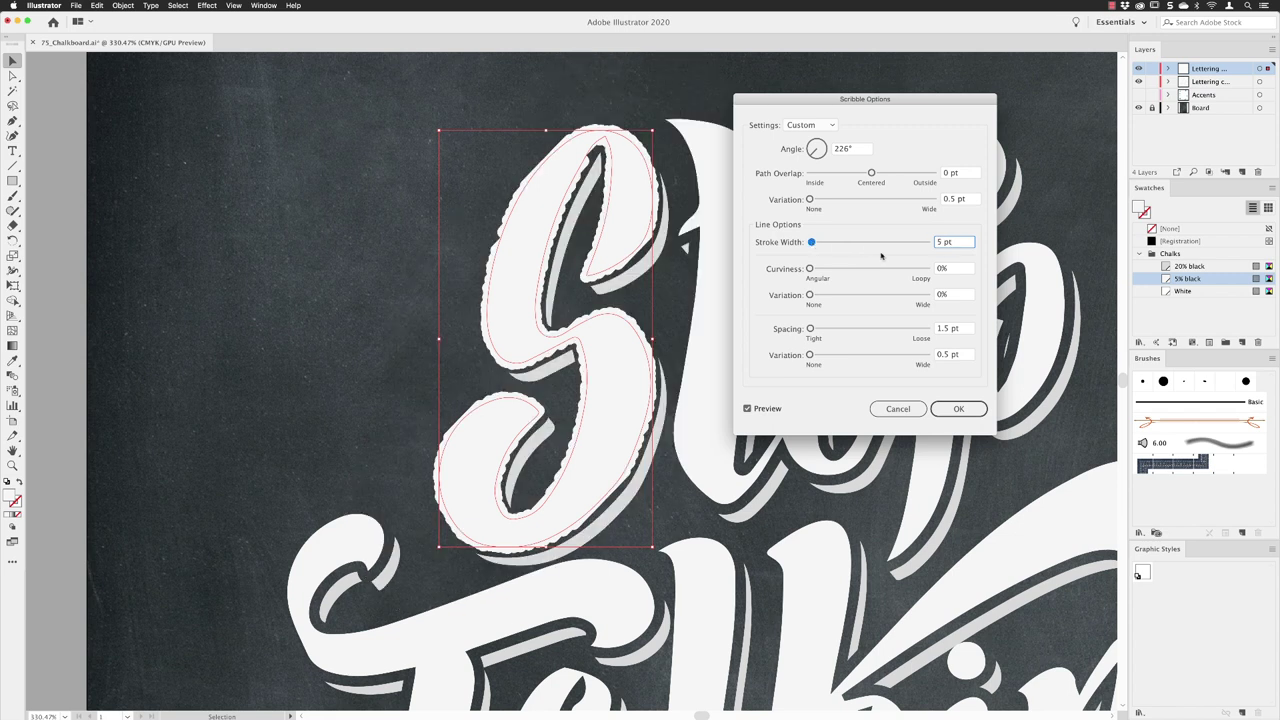
drag(811, 243, 809, 244)
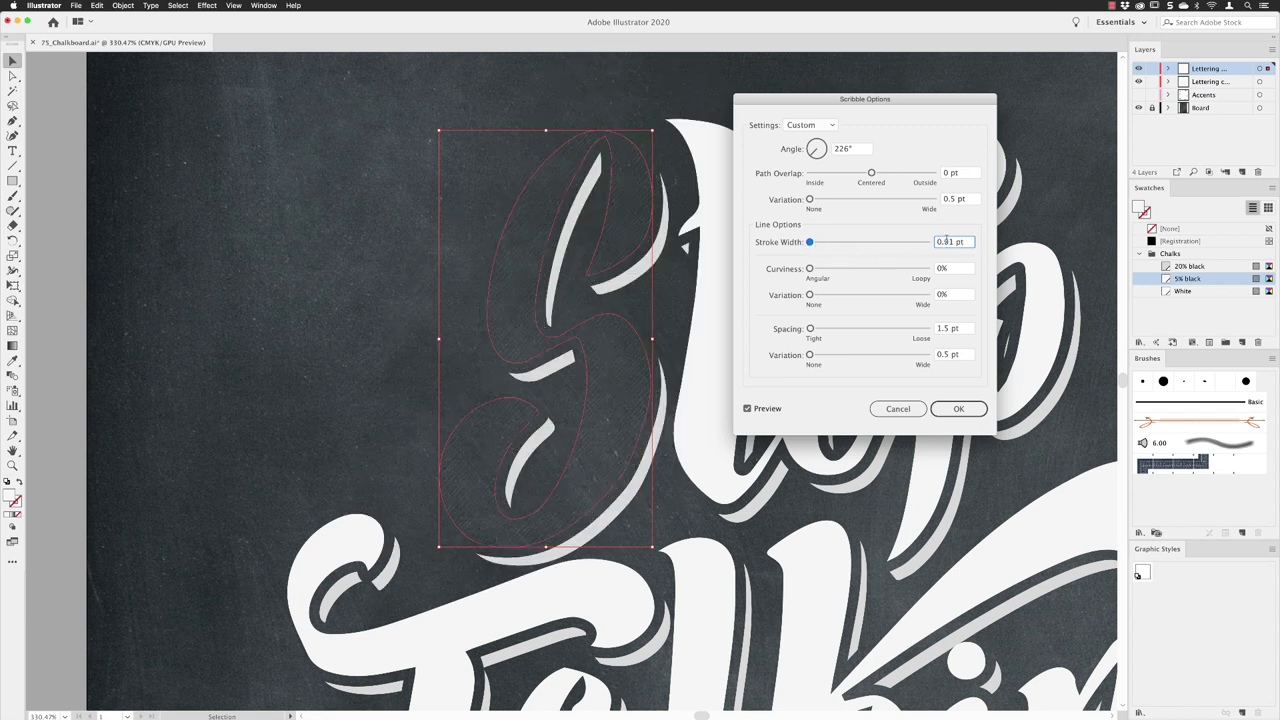
double_click(943, 241)
text(1)
click(952, 268)
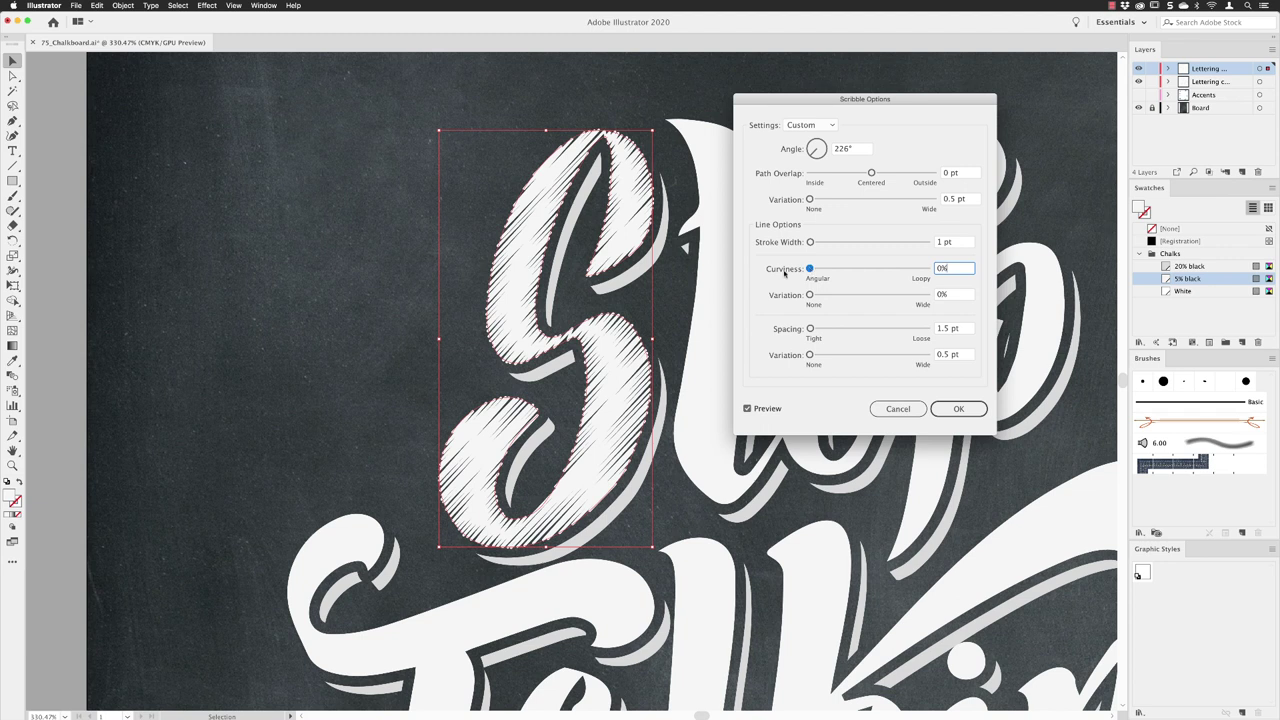
- Set scribble curviness to 0% with 25% variation
drag(816, 271, 905, 272)
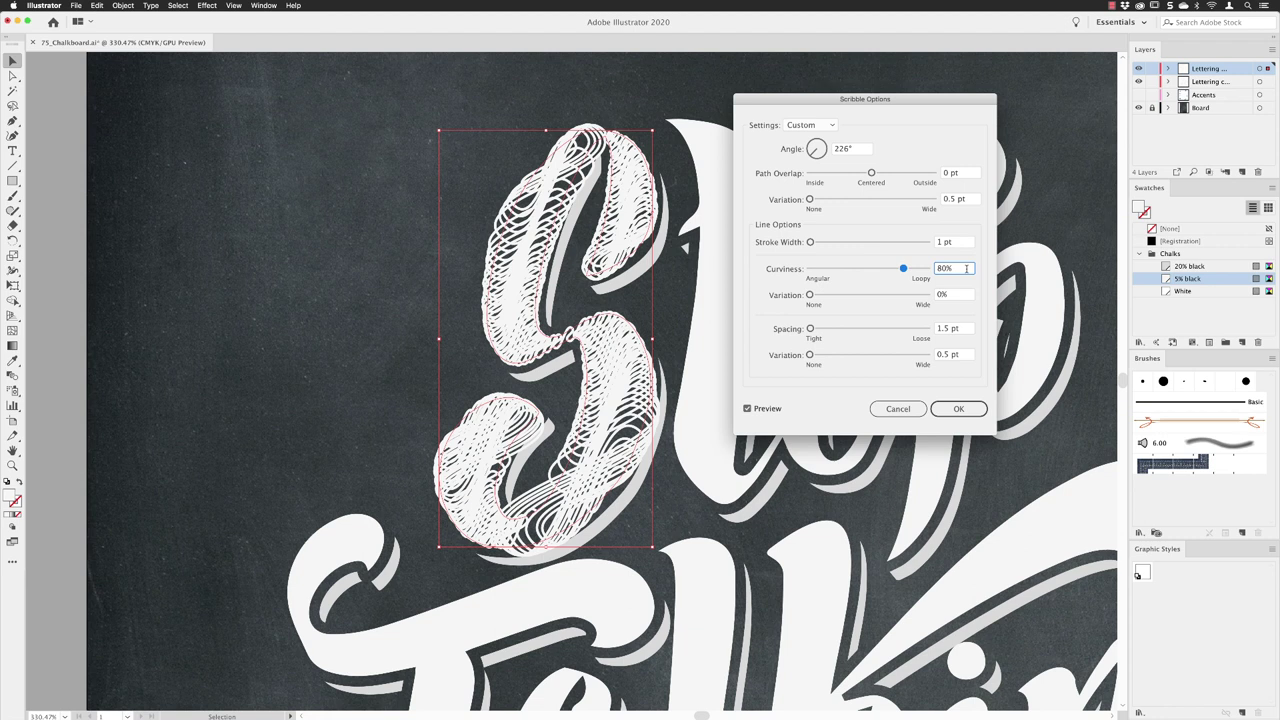
drag(966, 268, 938, 268)
text(0)
click(951, 294)
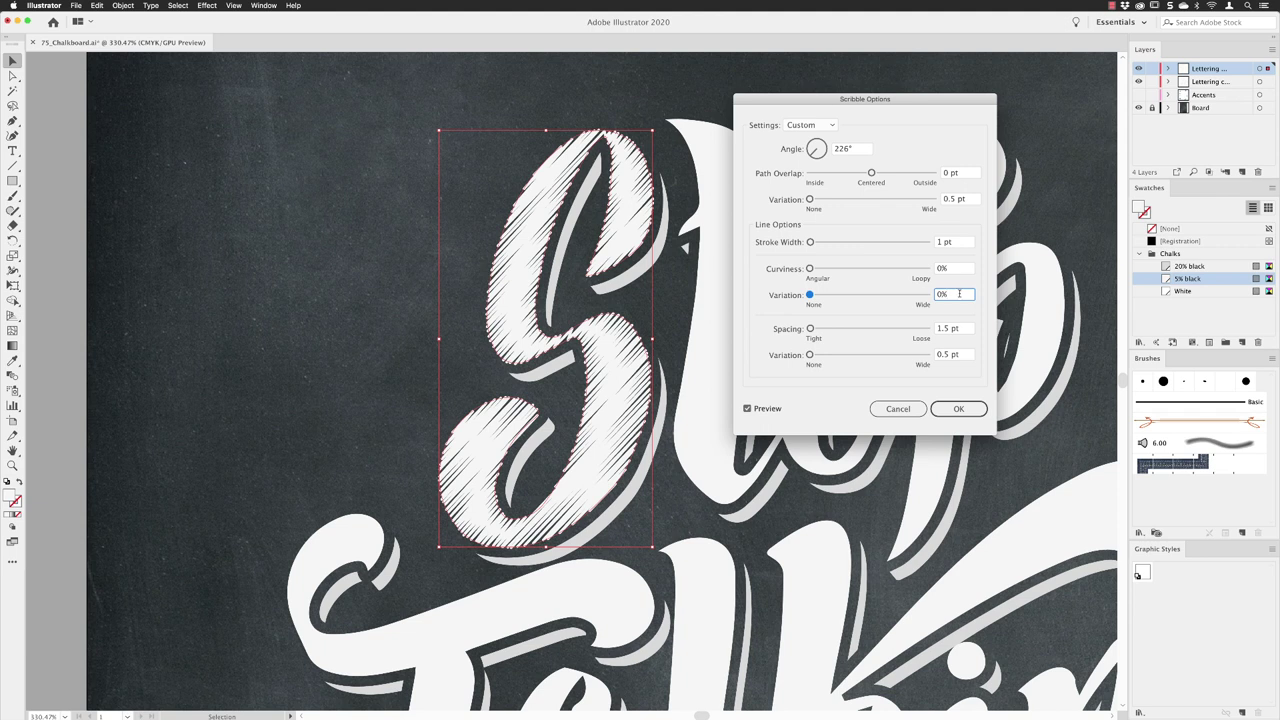
double_click(955, 294)
text(25)
double_click(957, 329)
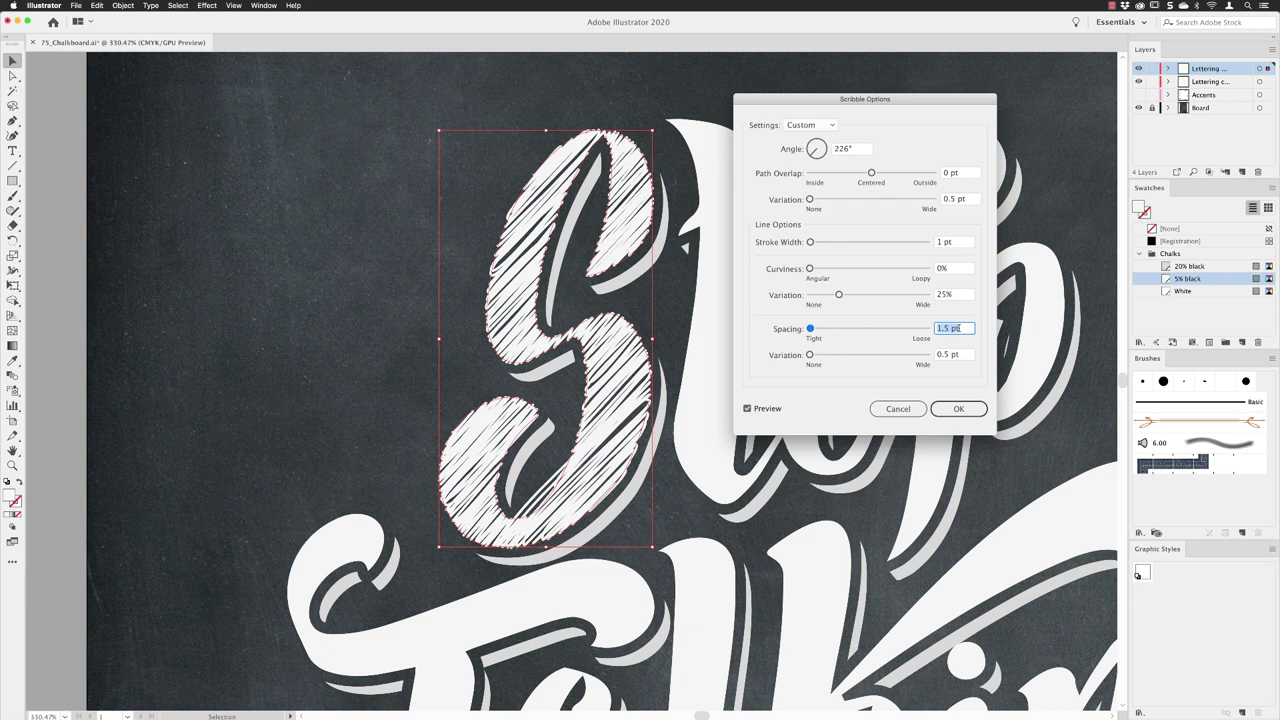
- Set scribble spacing to 1 pt with 2 pt spacing variation
click(810, 328)
mouse_move(810, 328)
mouse_down()
mouse_move(855, 329)
mouse_move(813, 331)
mouse_up()
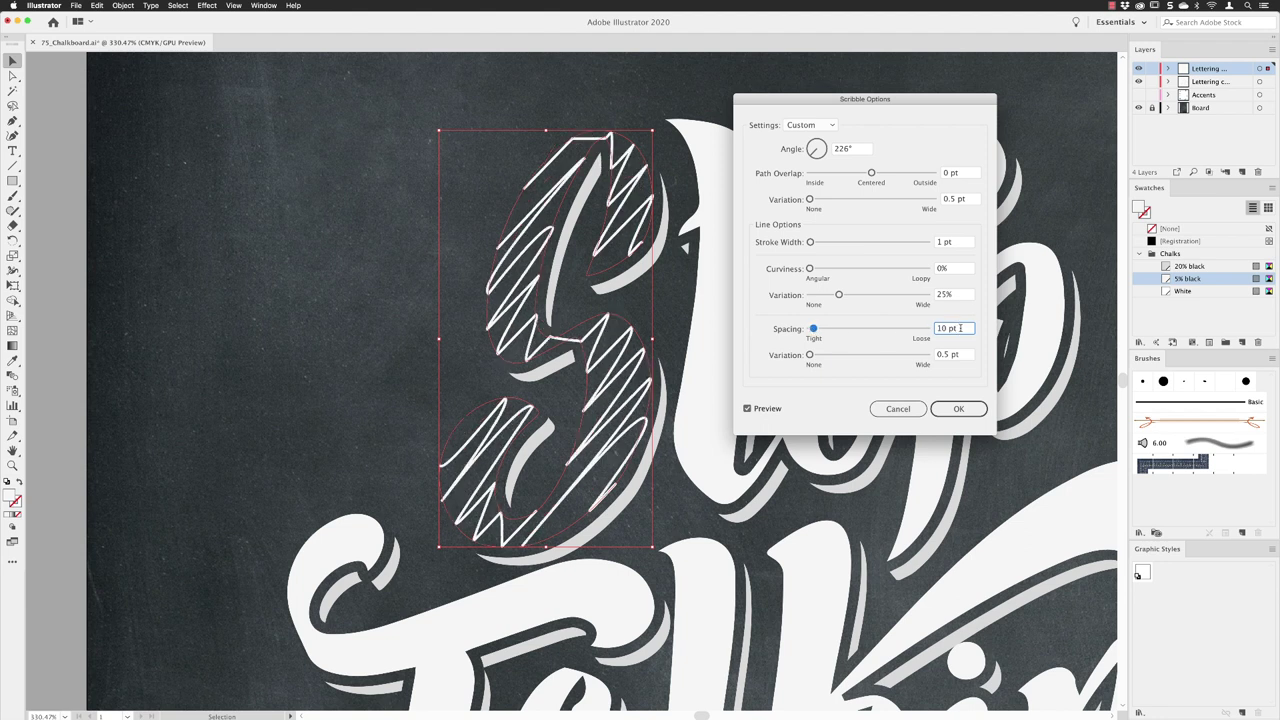
drag(960, 328, 925, 325)
text(1)
key(Tab)
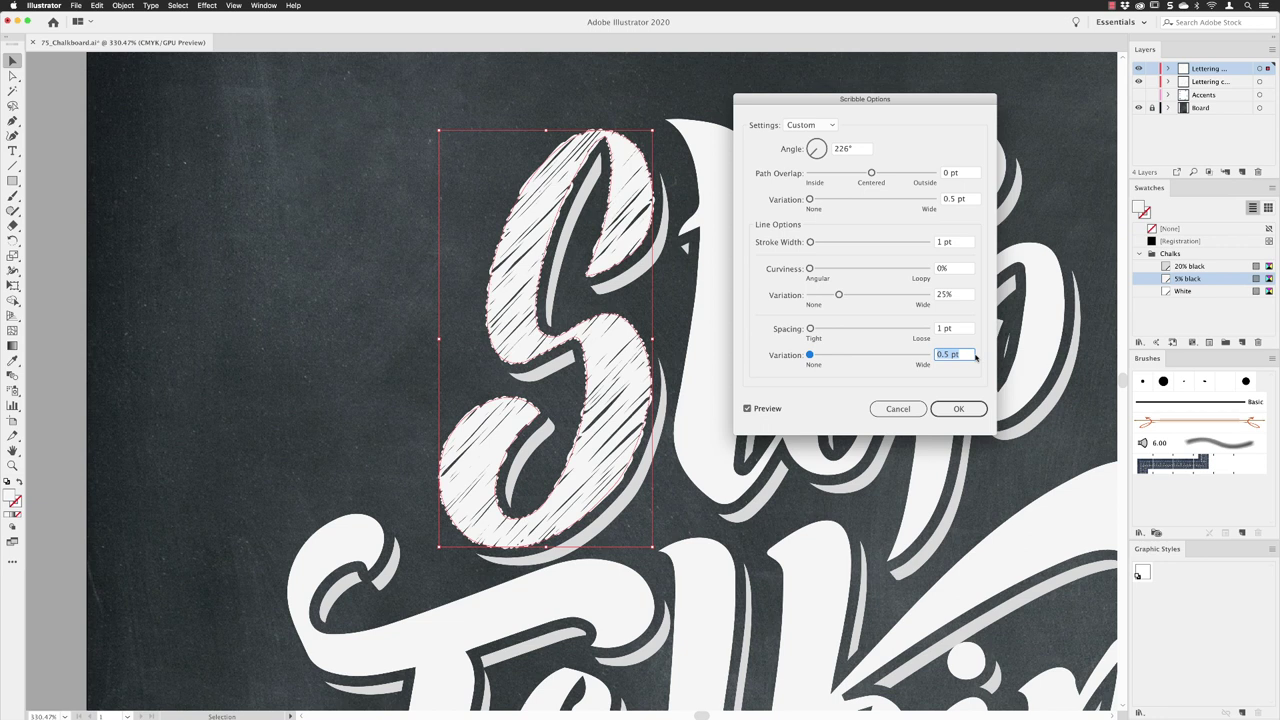
text(2)
key(Tab)
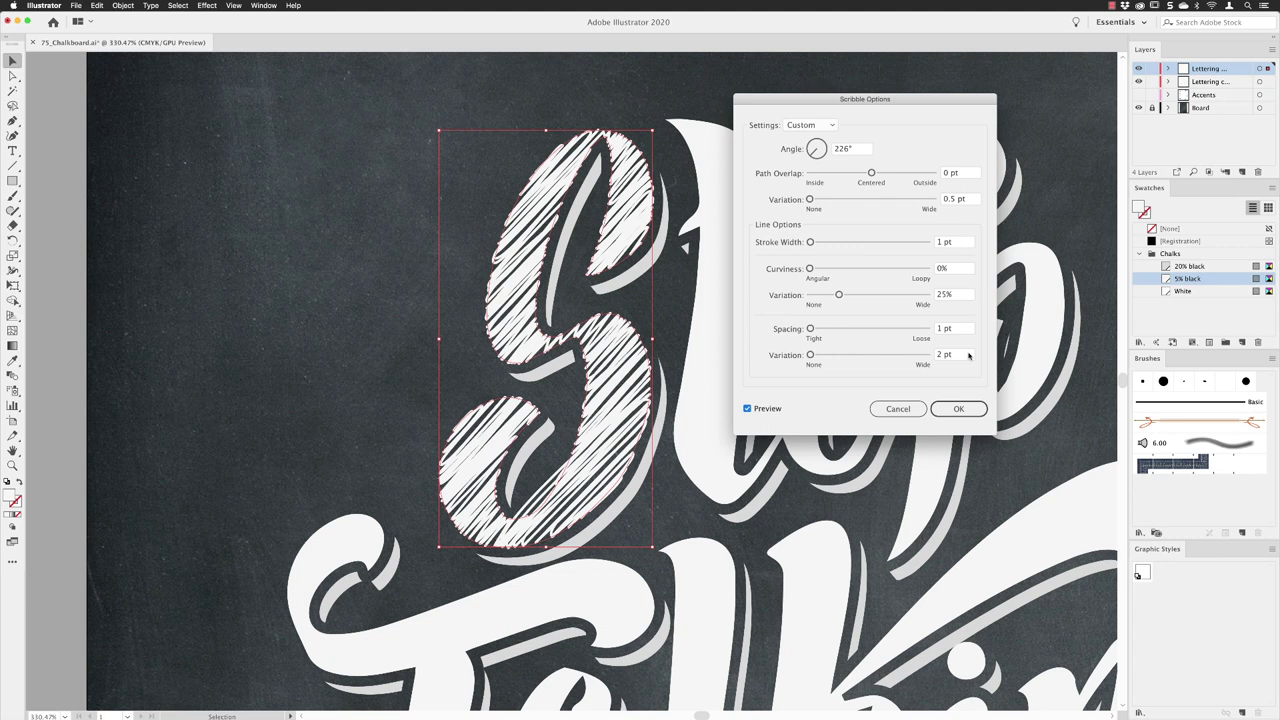
- Confirm the scribble, then give the S's scribbled fill Lighten blending at 80% opacity
click(958, 408)
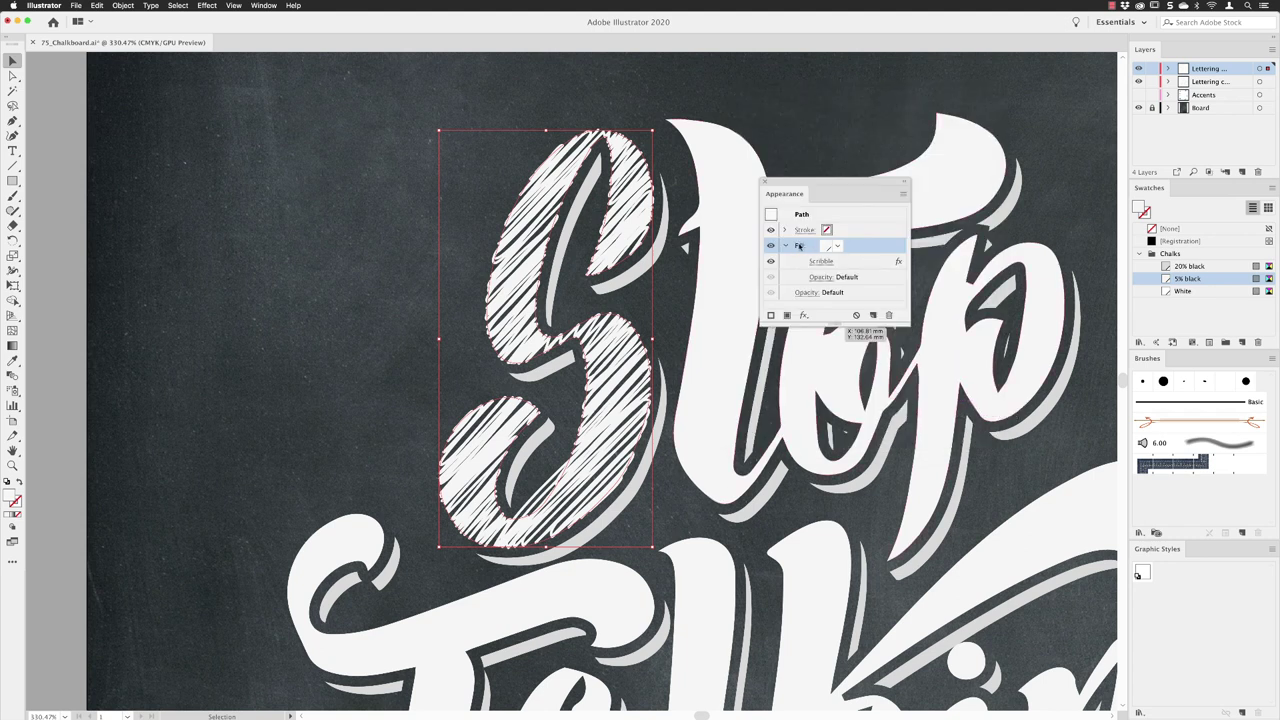
drag(833, 321, 833, 404)
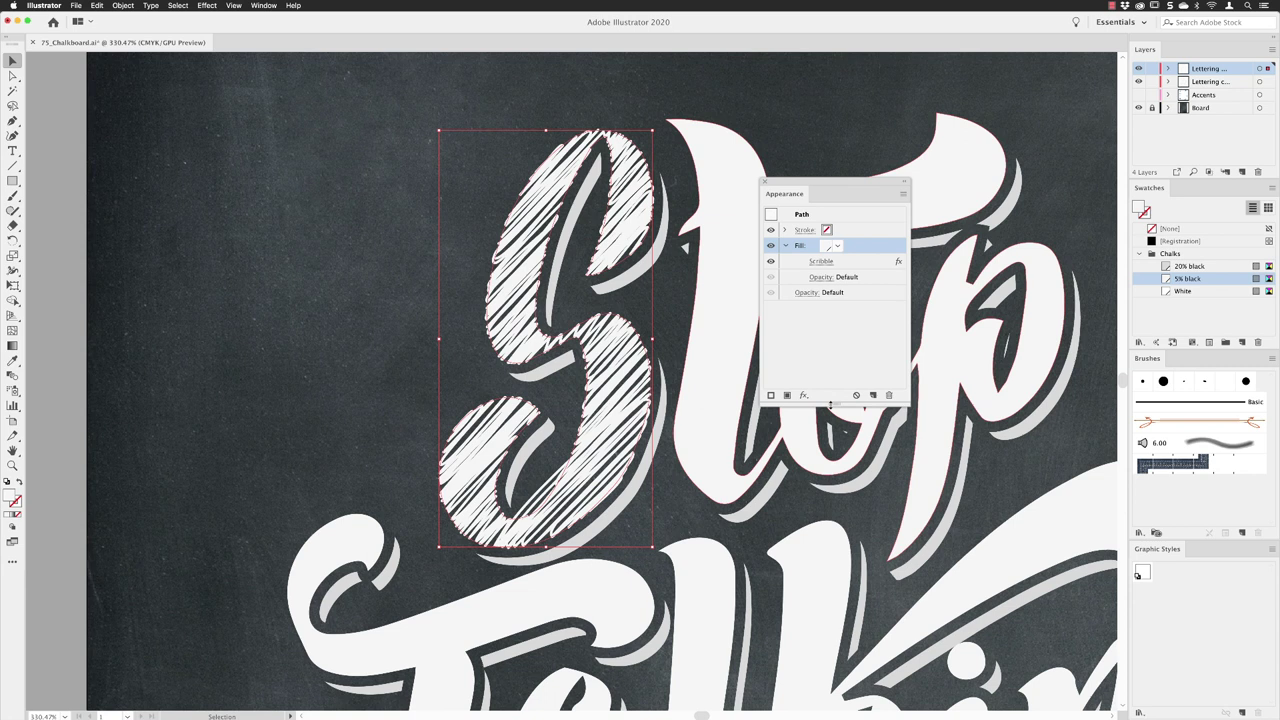
click(821, 277)
click(821, 277)
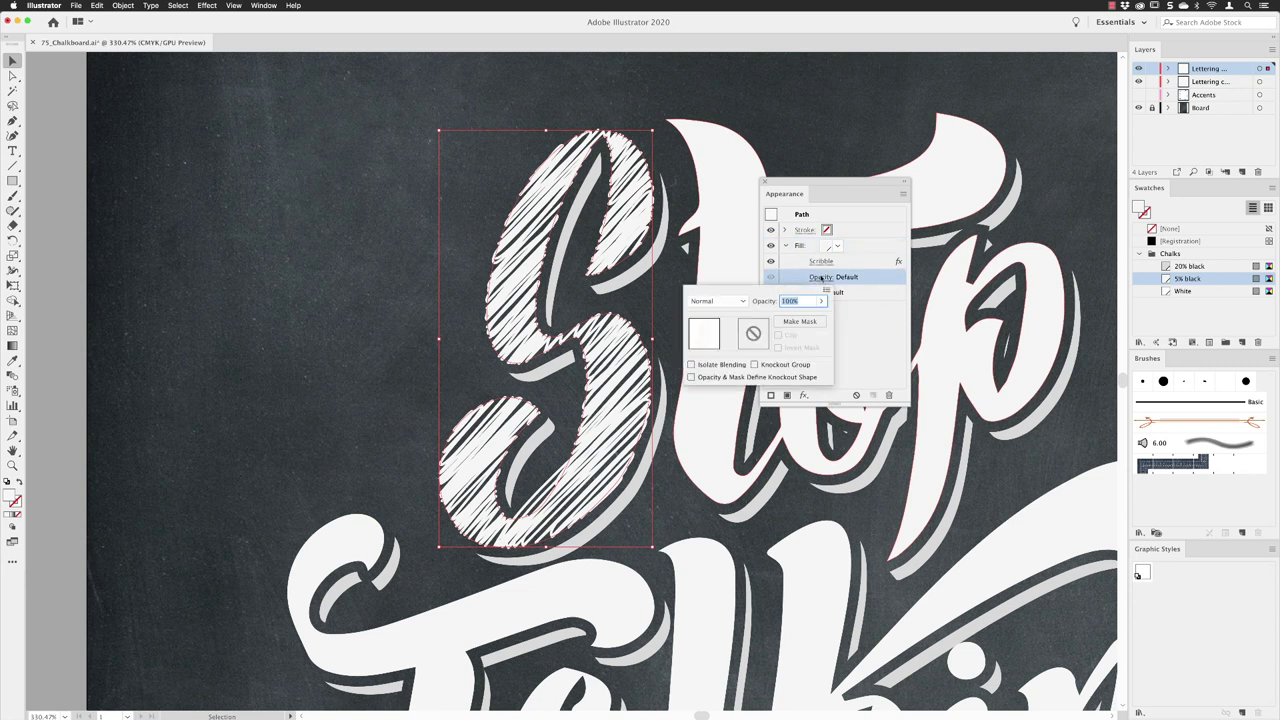
click(738, 301)
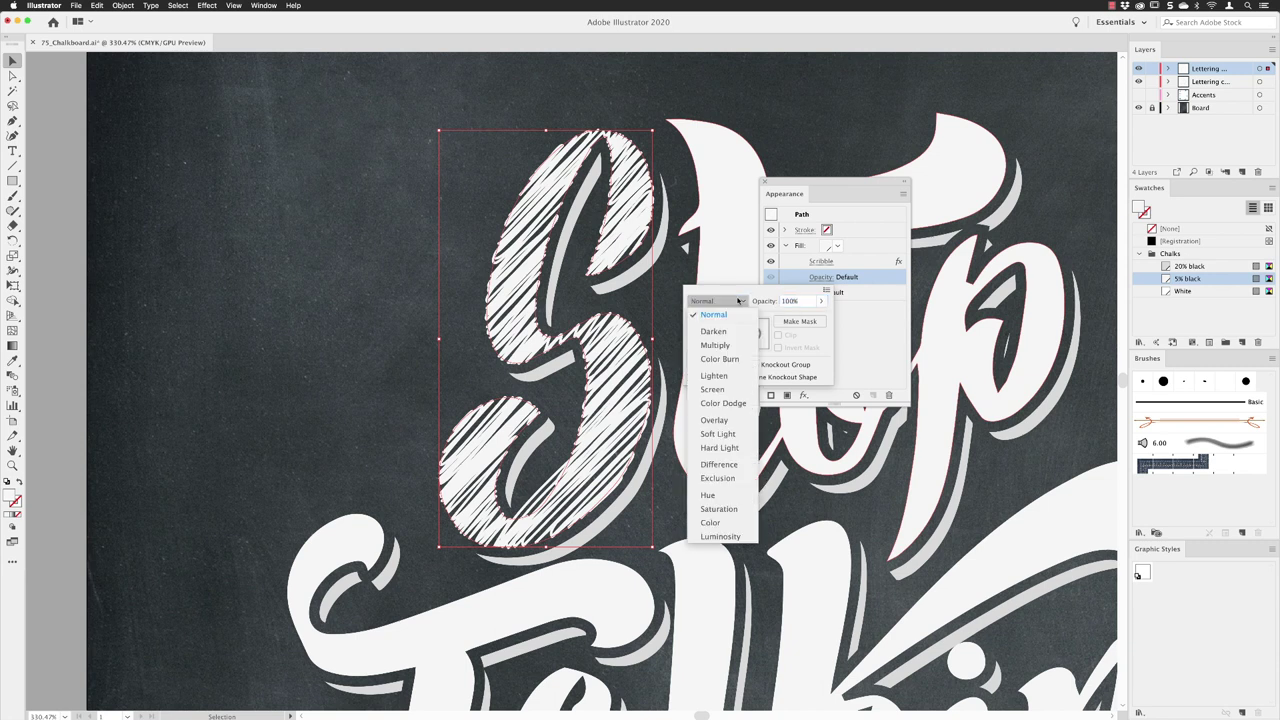
click(726, 375)
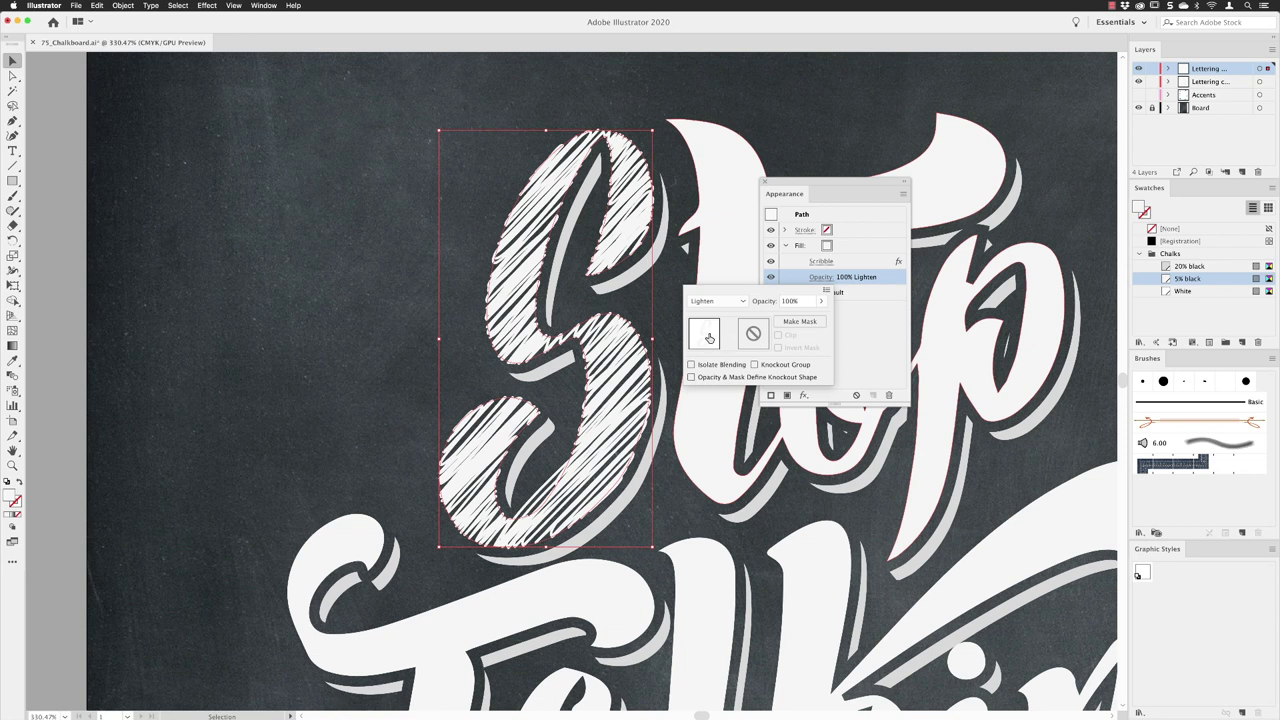
click(805, 302)
text(80)
key(Return)
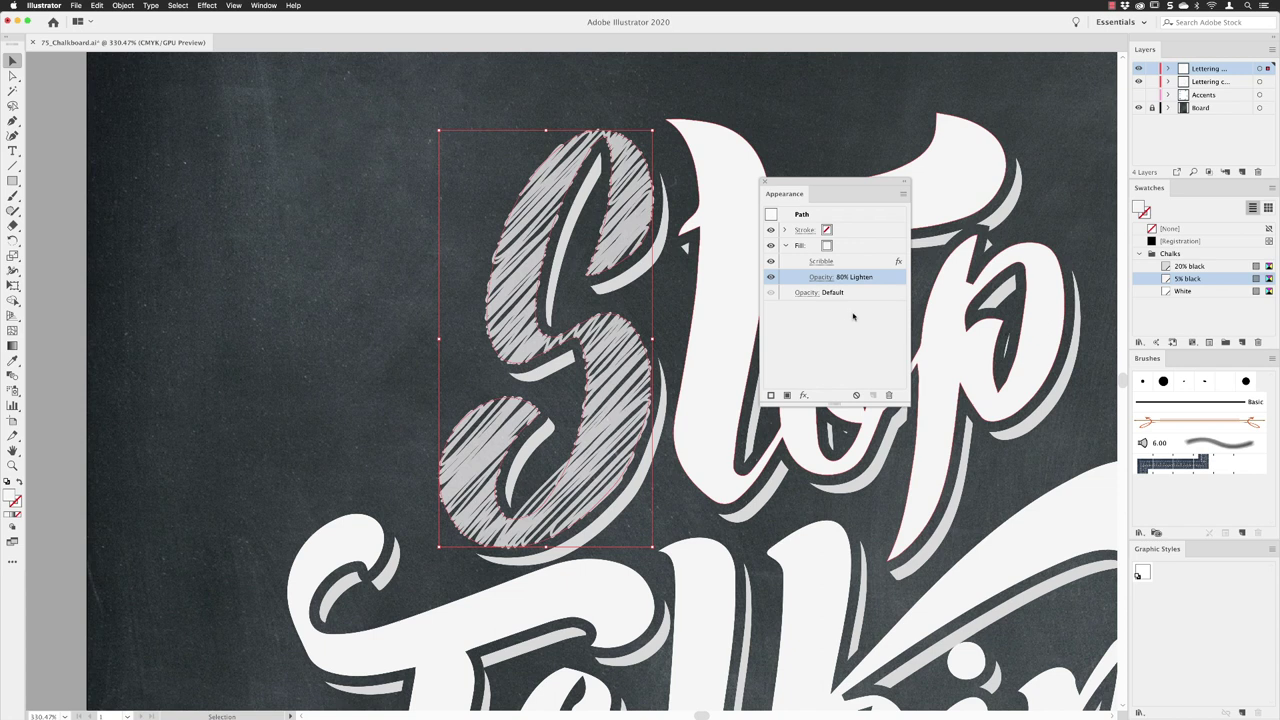
click(786, 247)
click(878, 250)
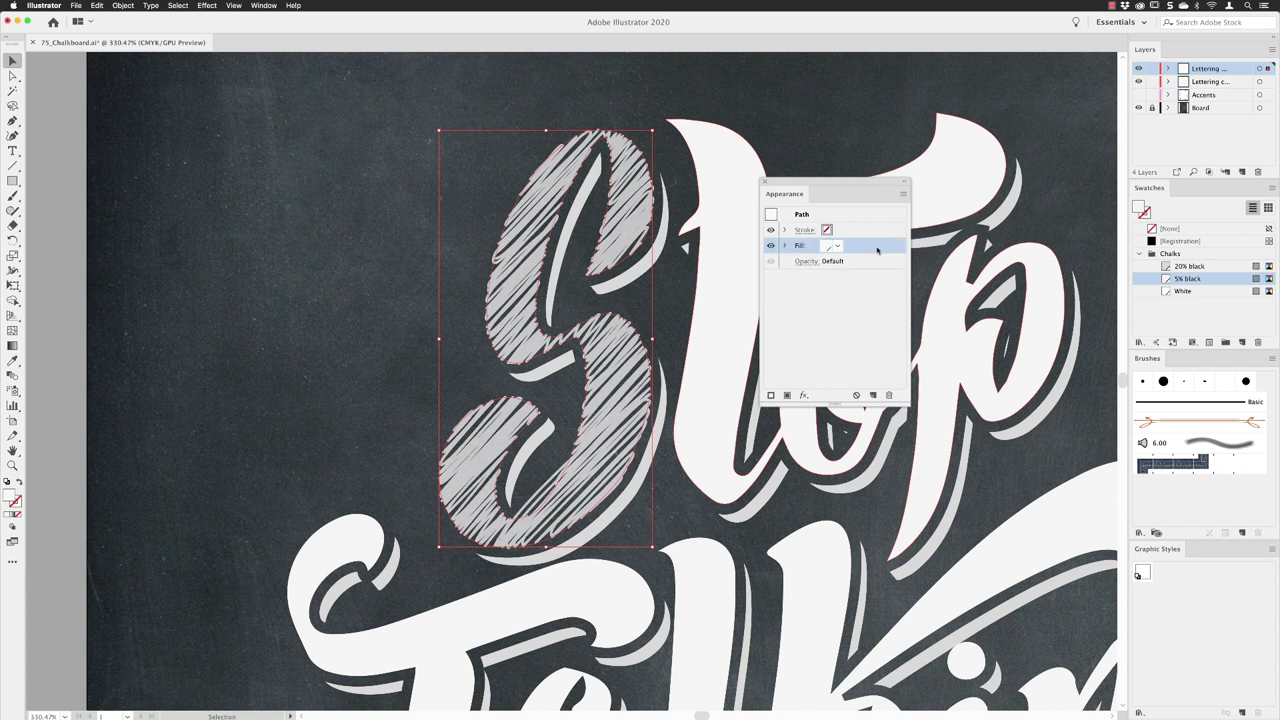
- Add a second fill above the scribble fill and colour it White
click(787, 397)
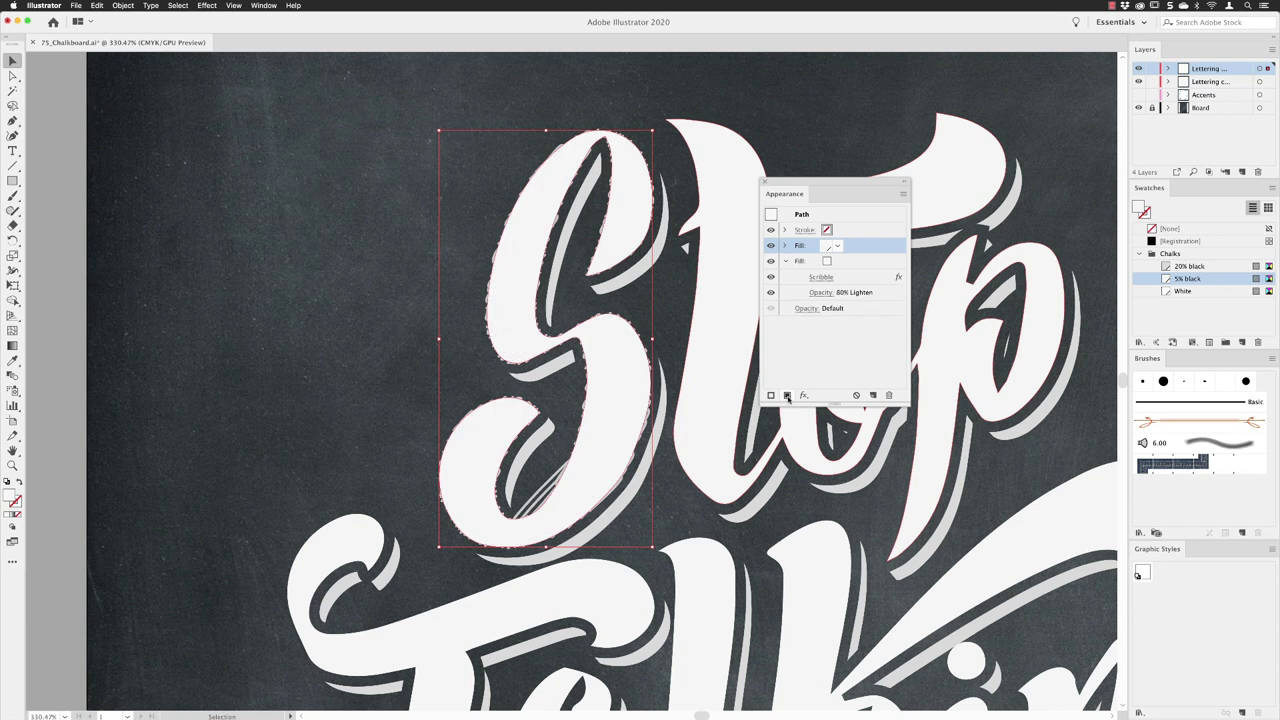
click(786, 261)
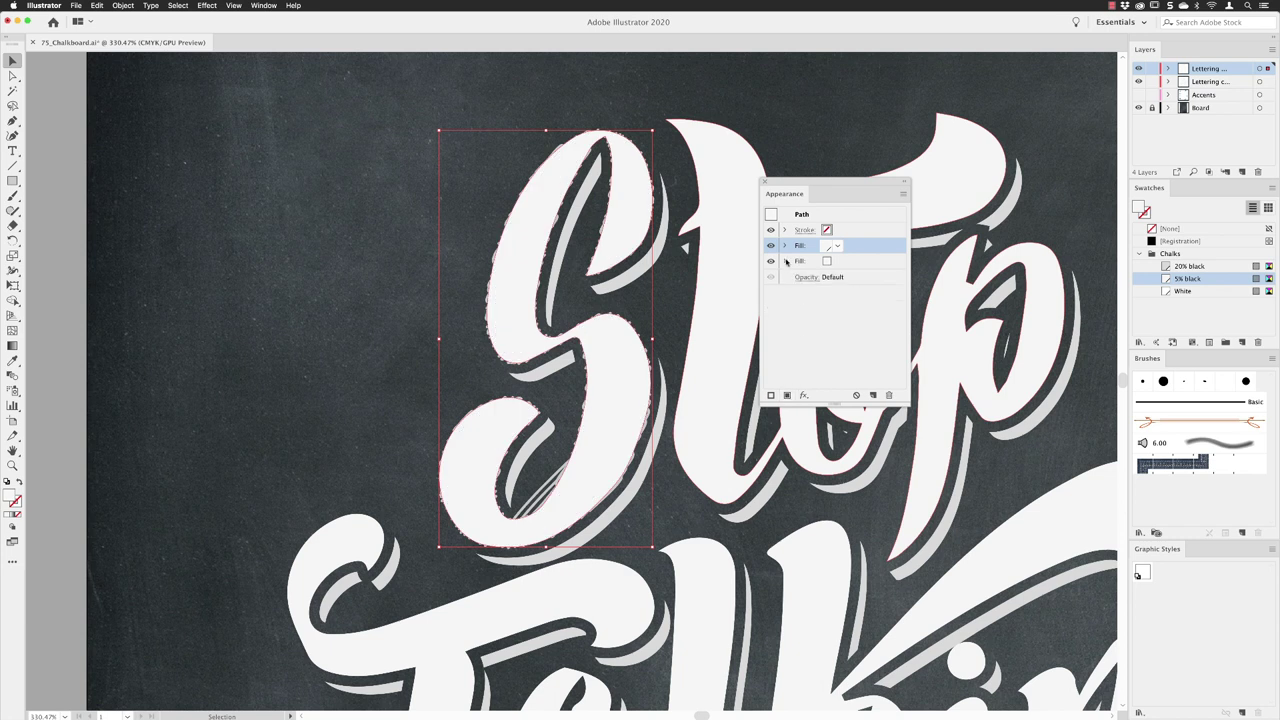
click(785, 246)
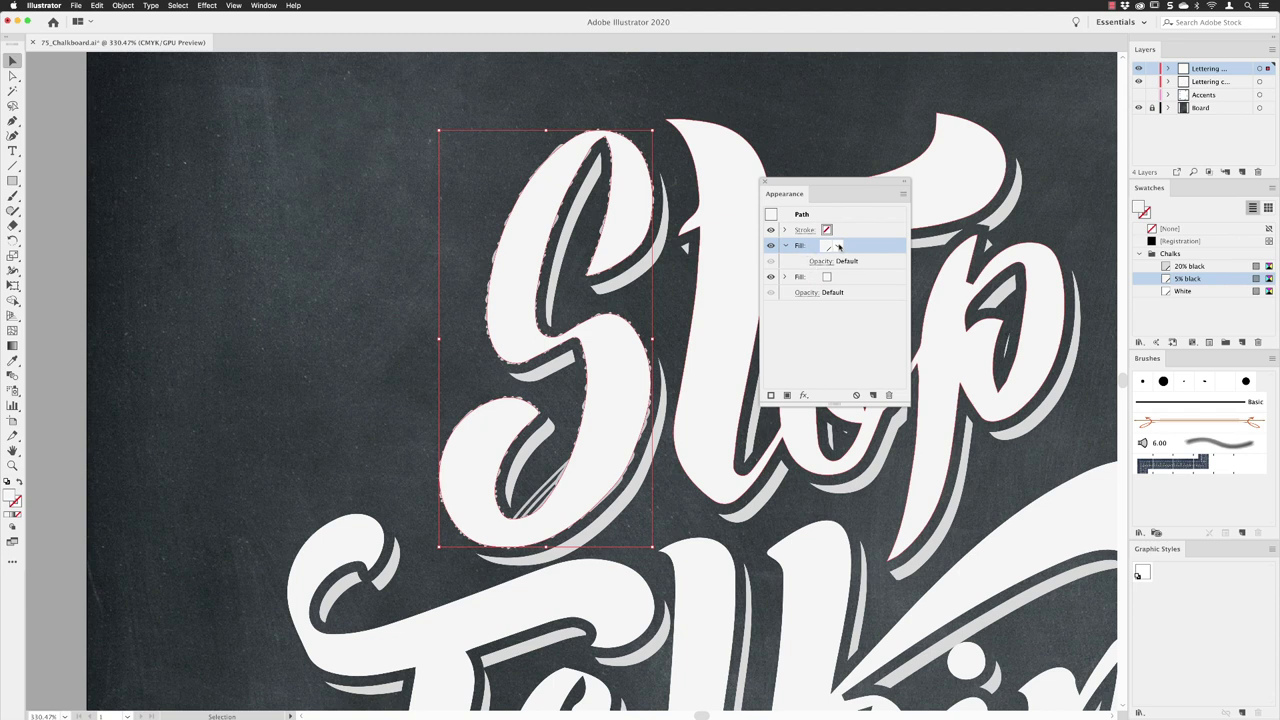
click(838, 246)
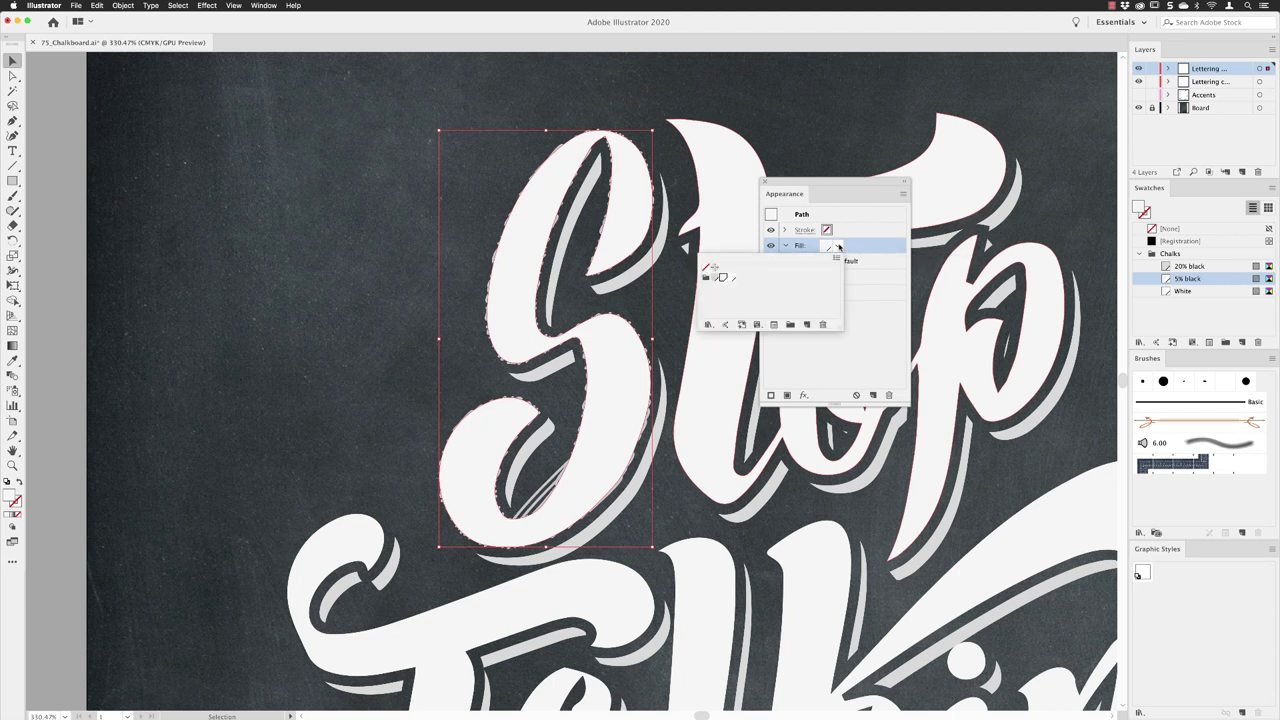
click(730, 278)
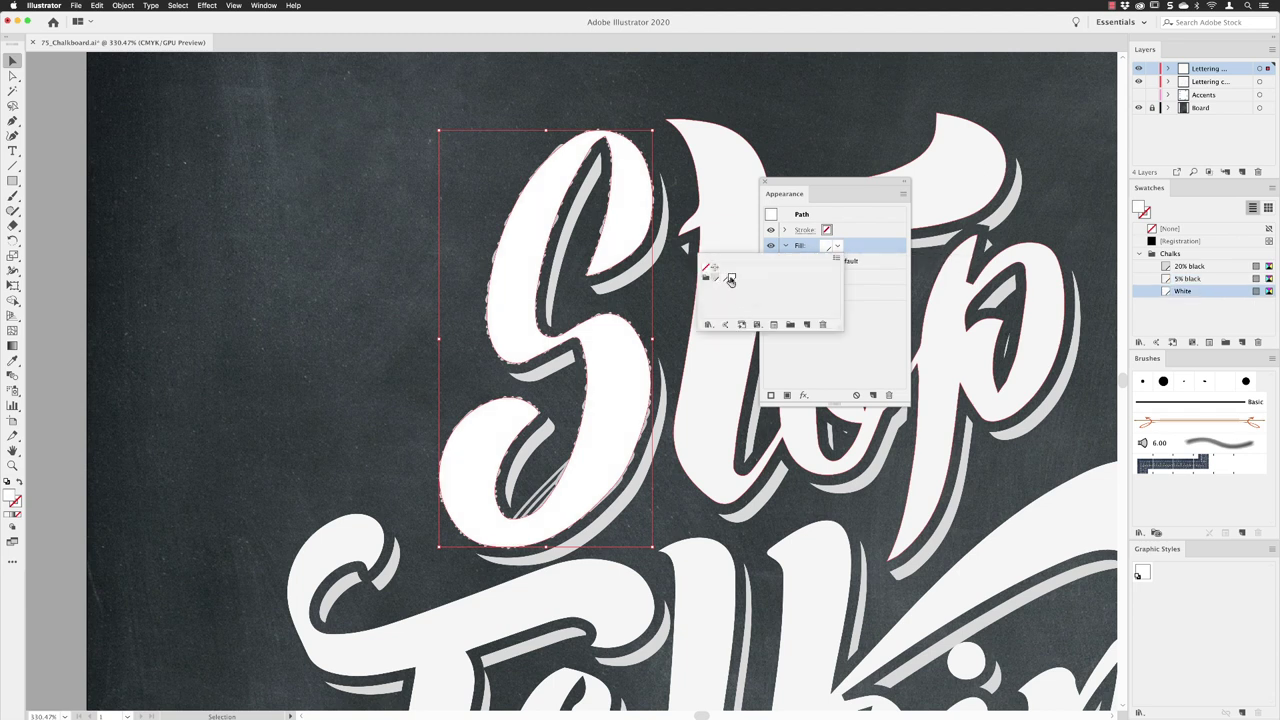
click(869, 335)
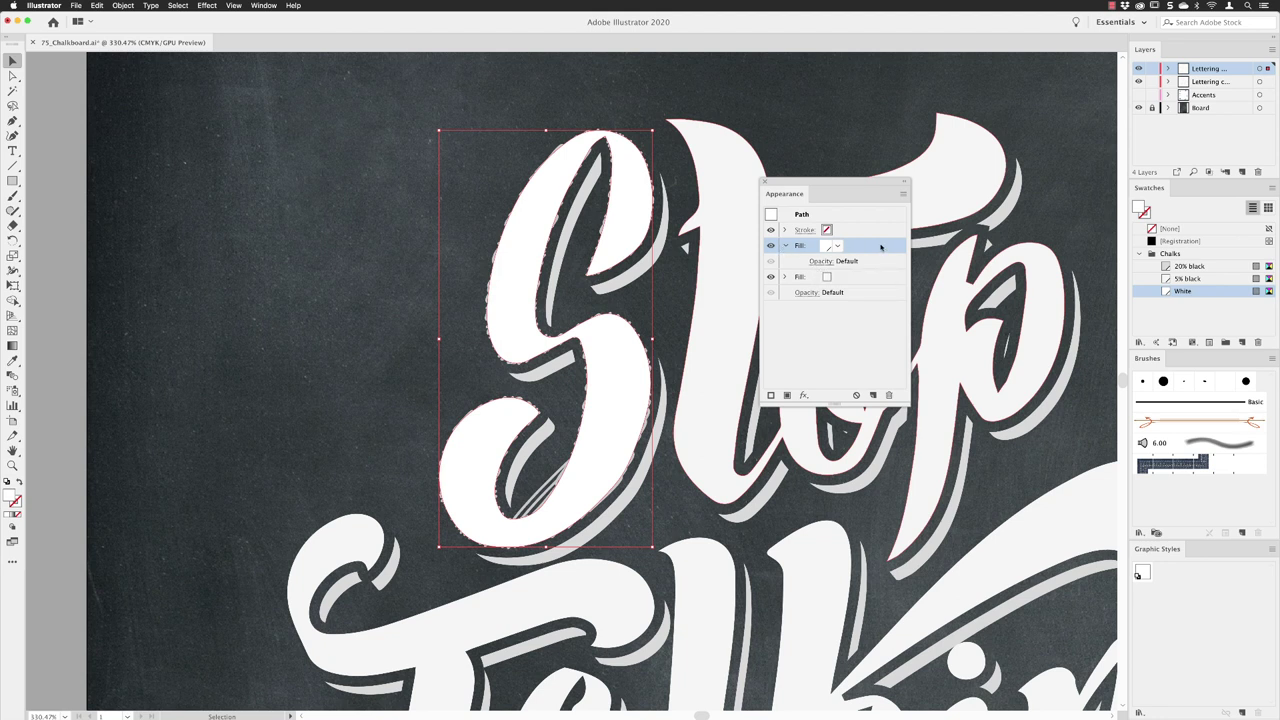
click(804, 395)
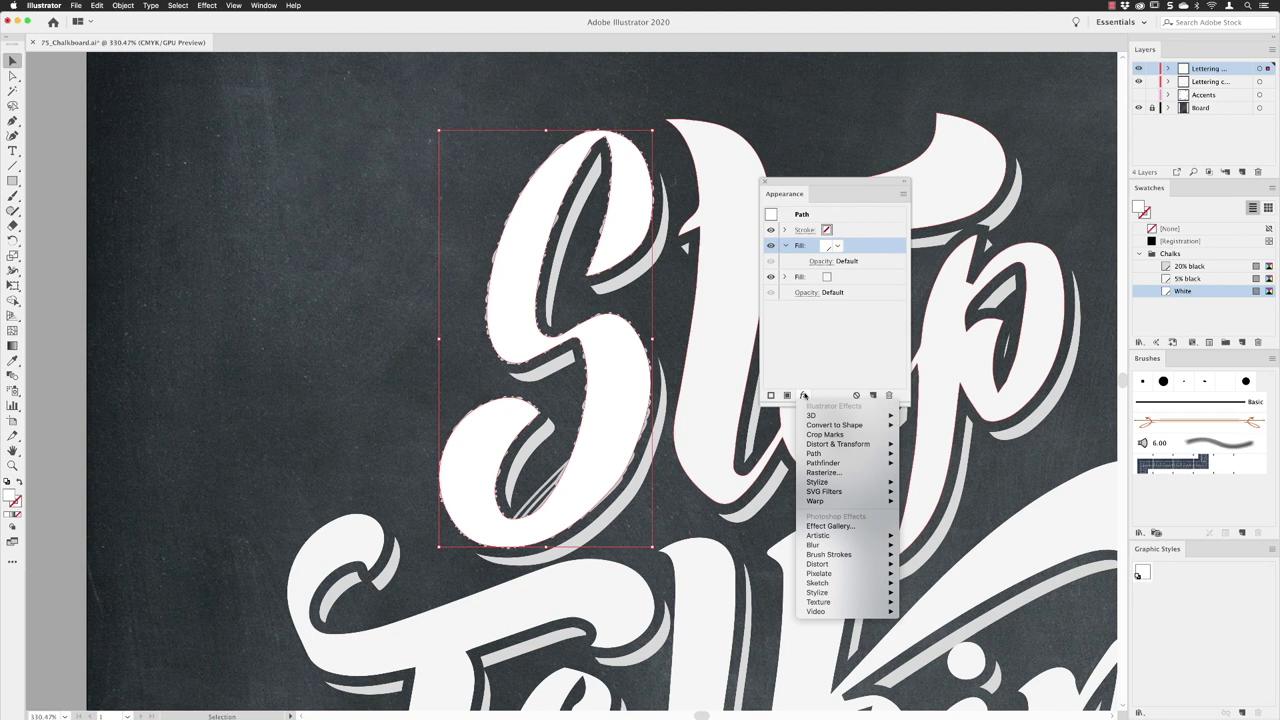
- Texture the white top fill with the Sketch > Reticulation effect at Density 20
click(838, 527)
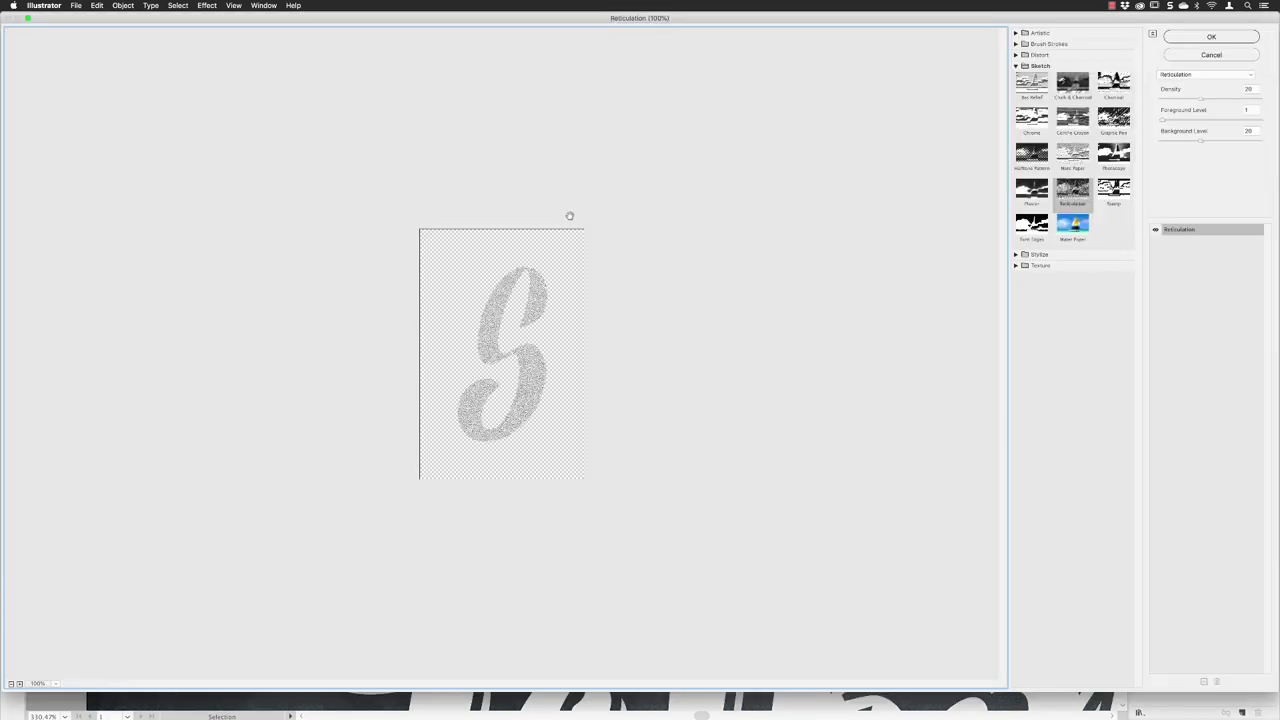
click(19, 684)
click(19, 684)
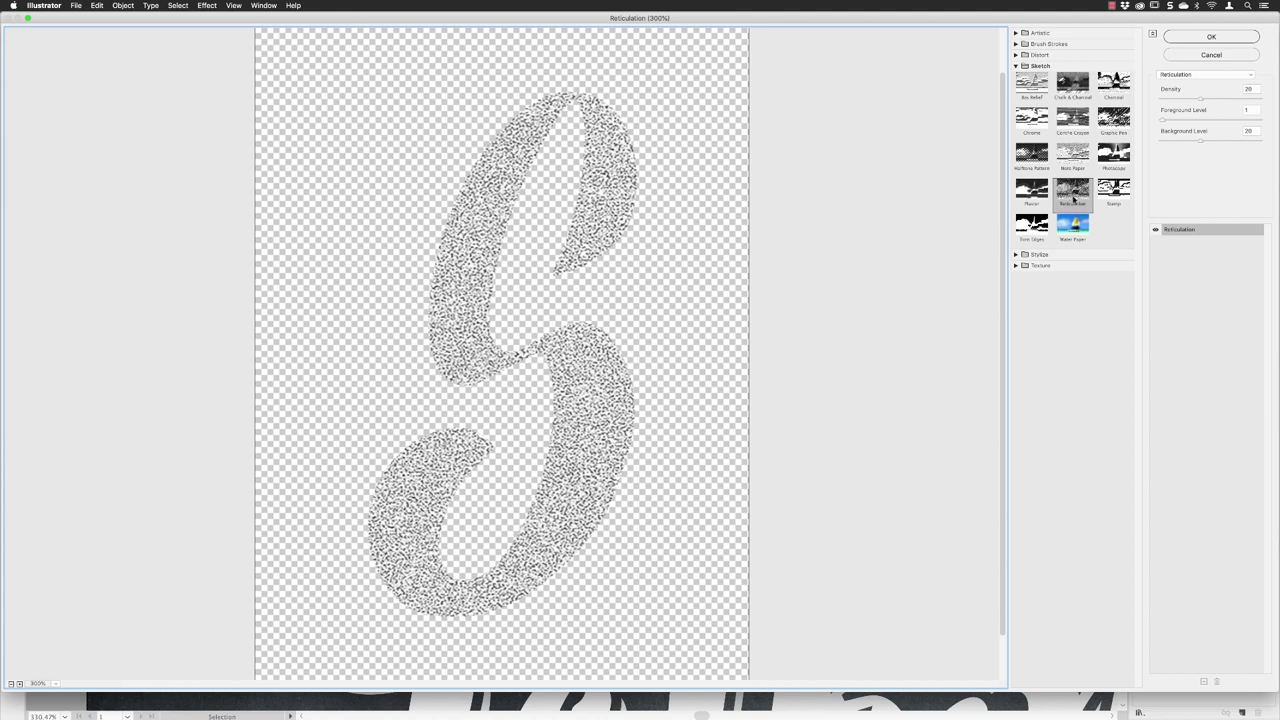
click(1162, 99)
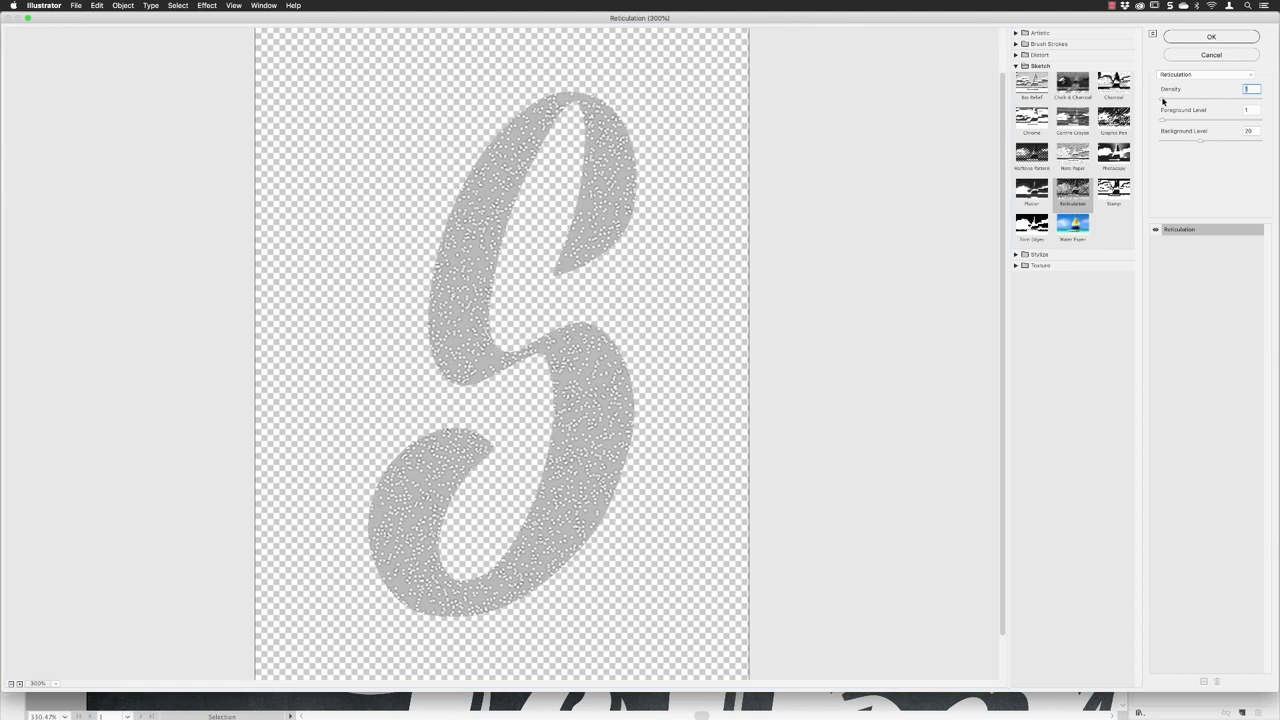
drag(1162, 99, 1208, 99)
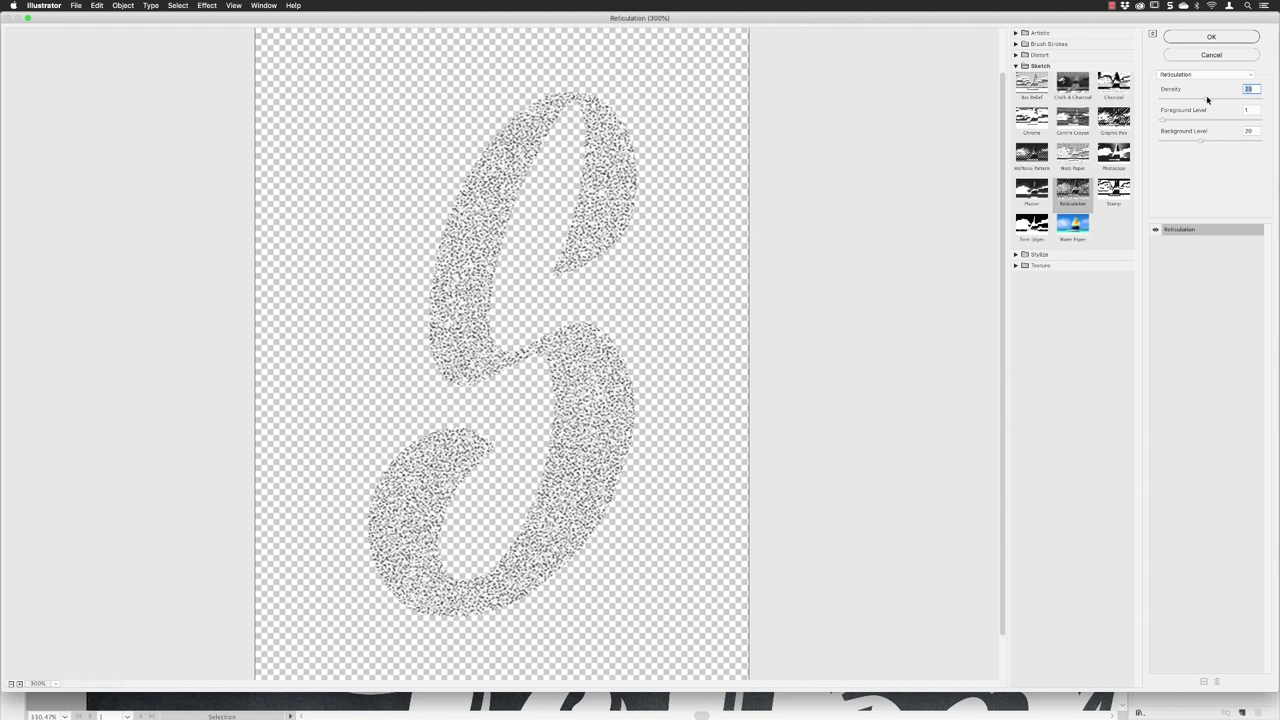
drag(1207, 100, 1254, 101)
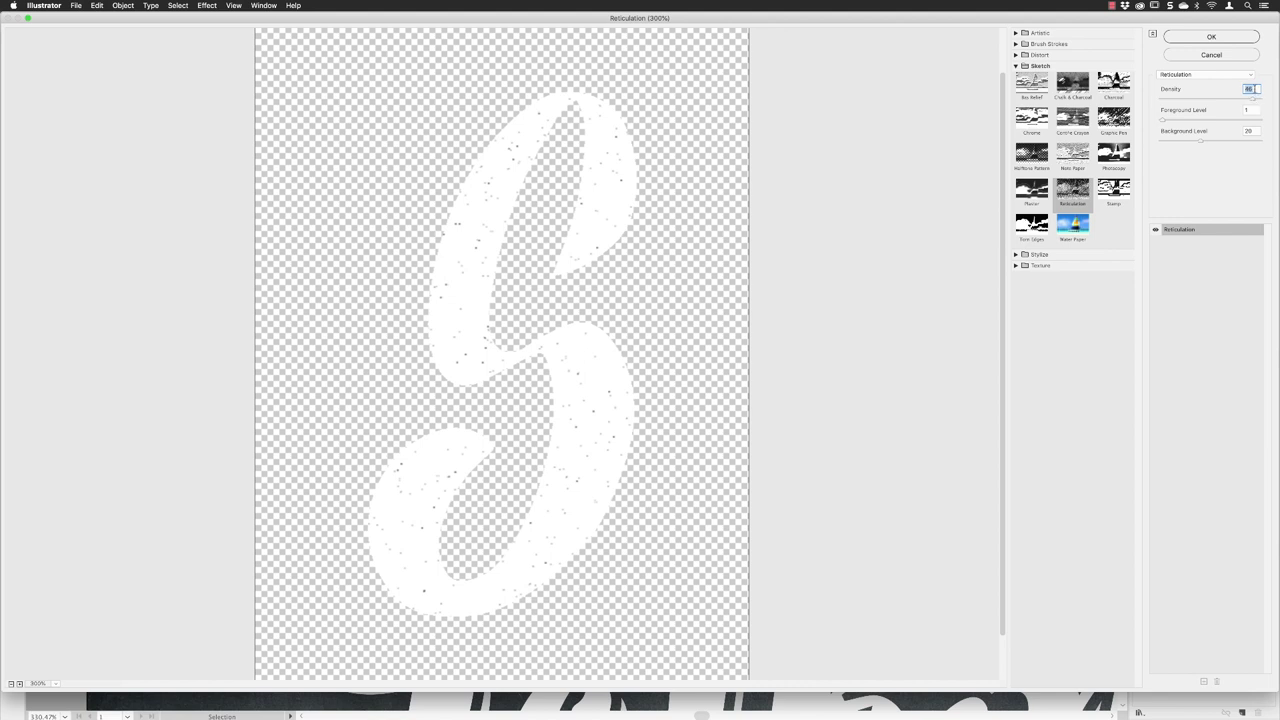
text(20)
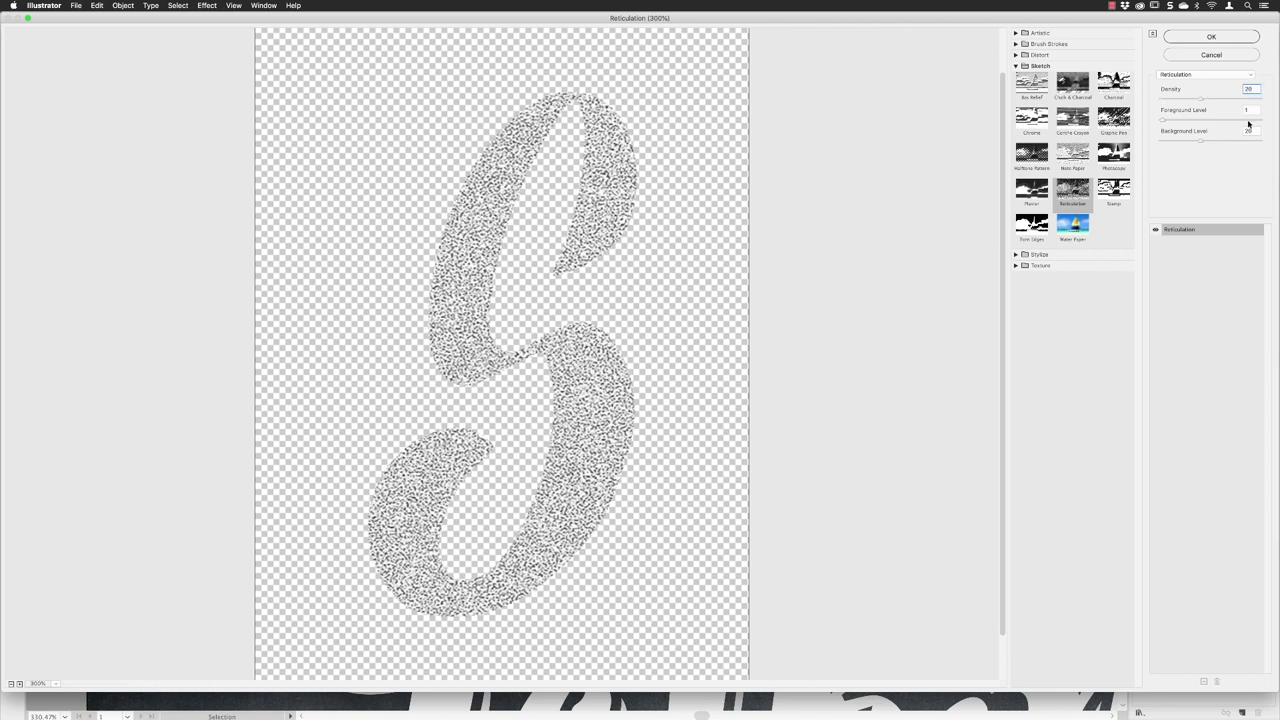
click(1209, 38)
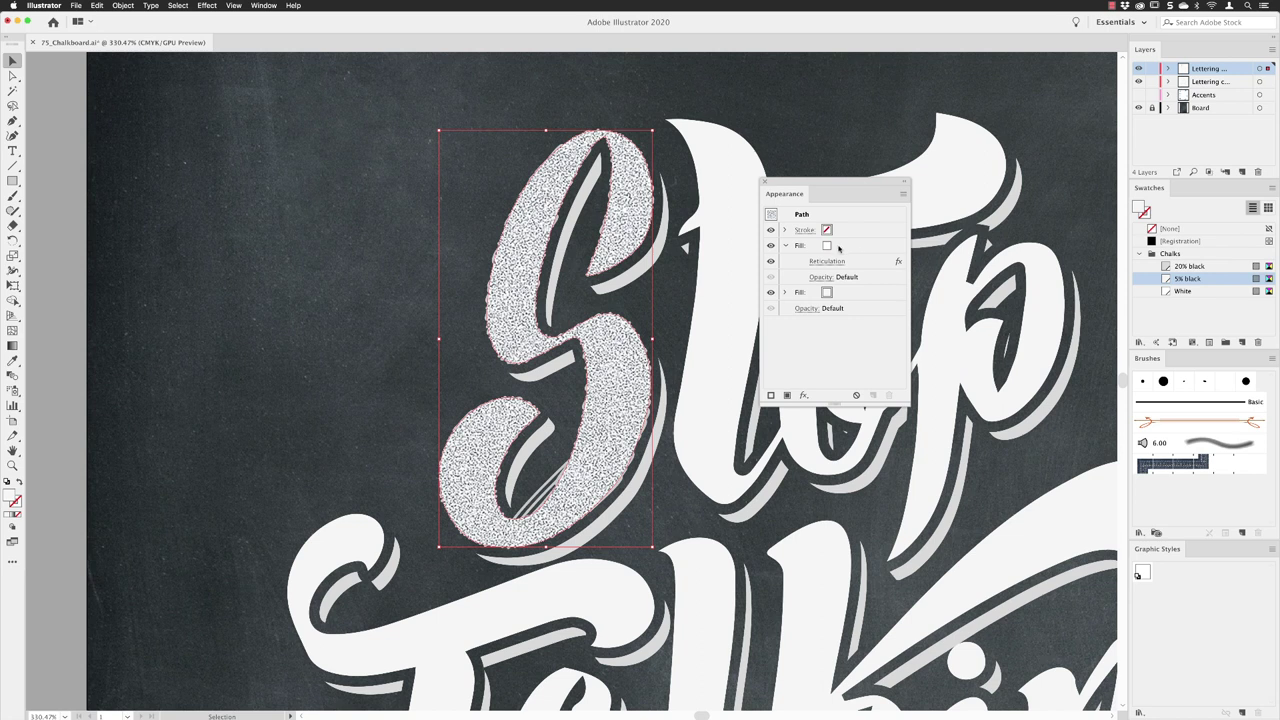
- Set the reticulated top fill's transparency to Hard Light blending at 80% opacity
click(851, 247)
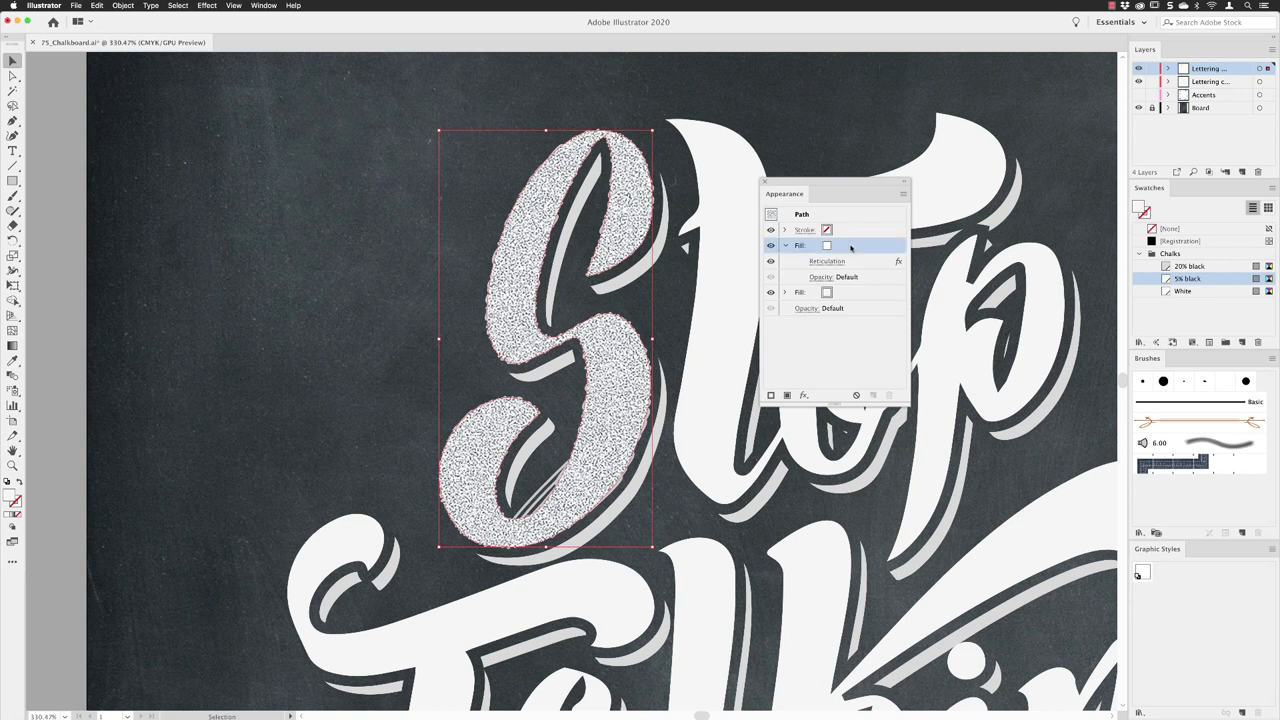
click(826, 246)
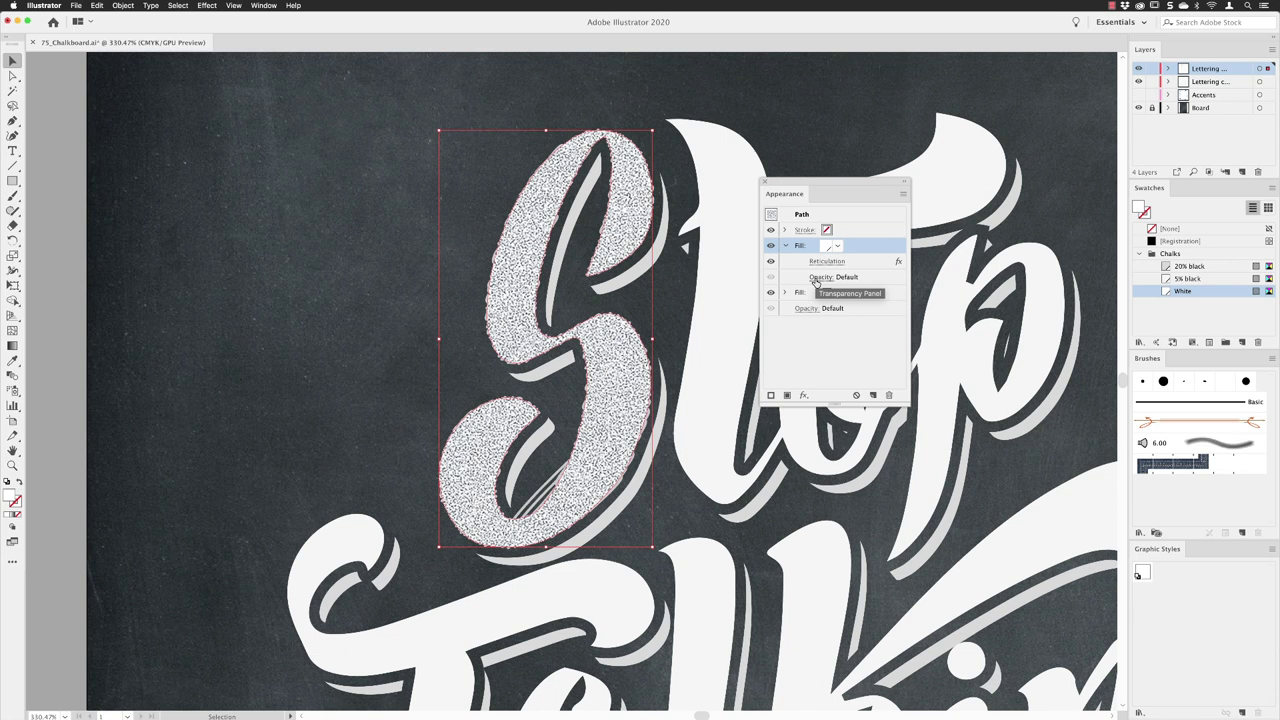
click(818, 277)
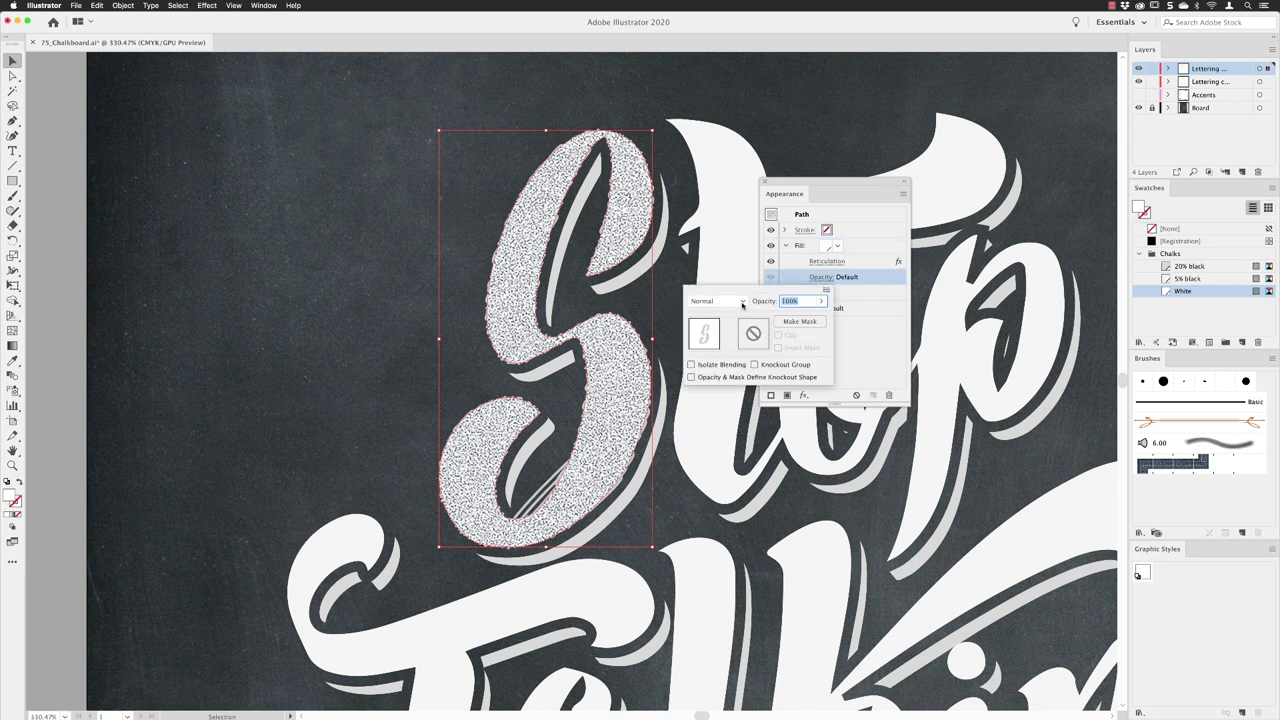
click(742, 302)
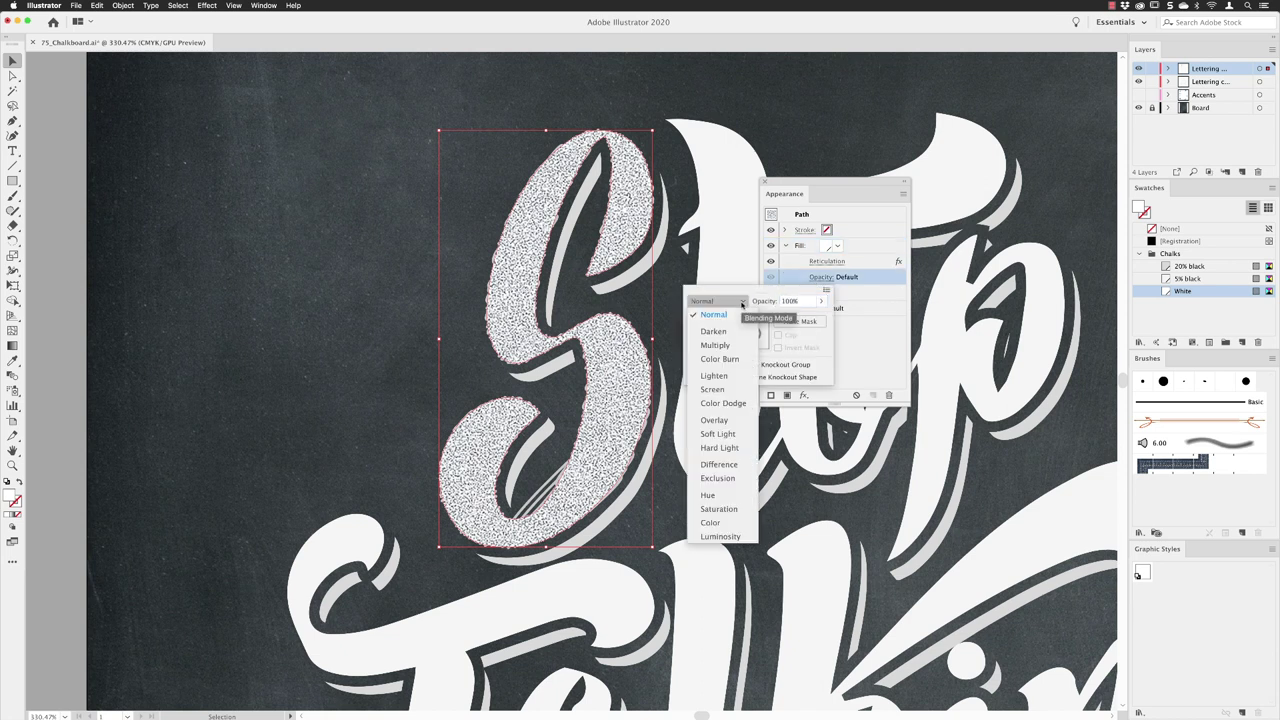
click(735, 447)
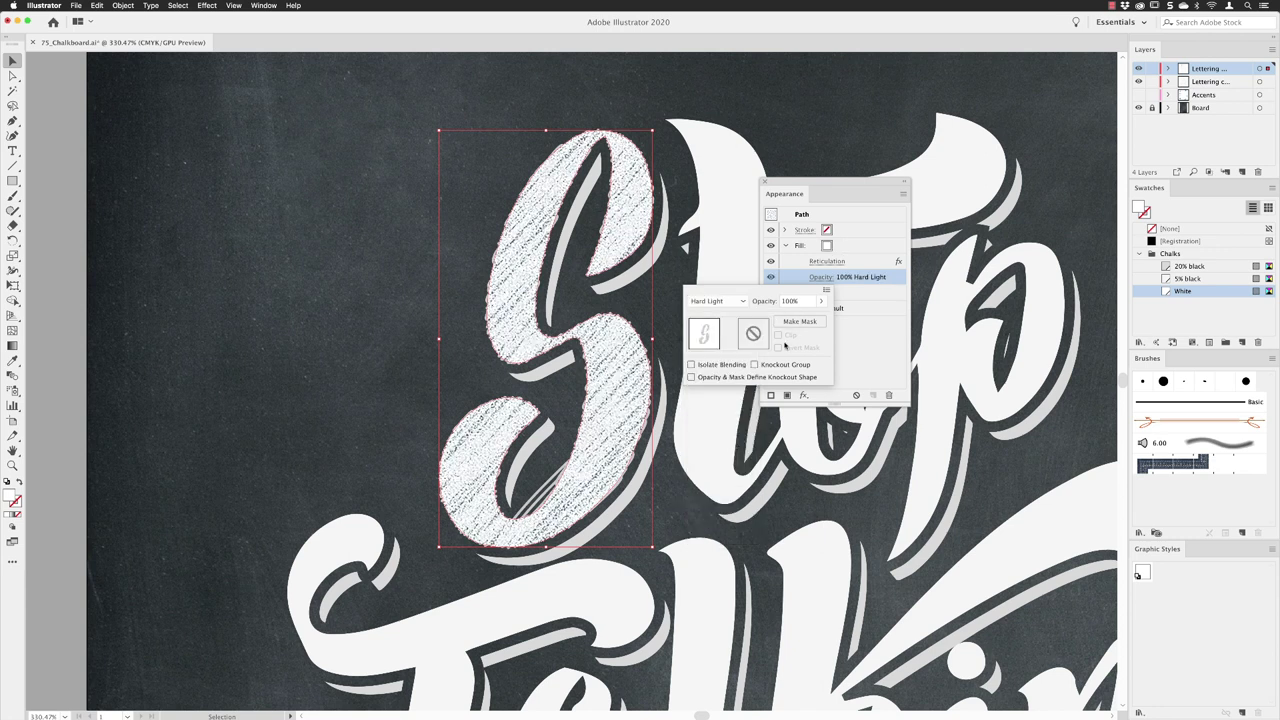
click(755, 300)
text(80)
key(Return)
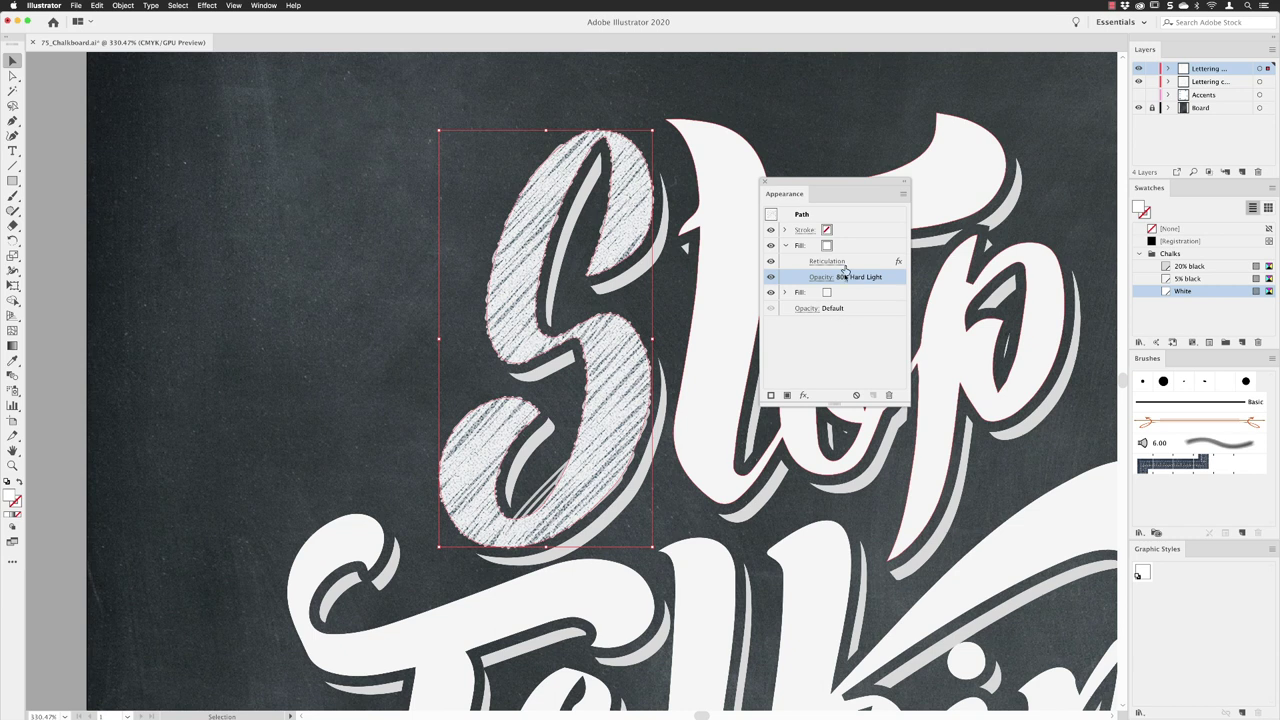
- Colour the S's stroke White
click(840, 232)
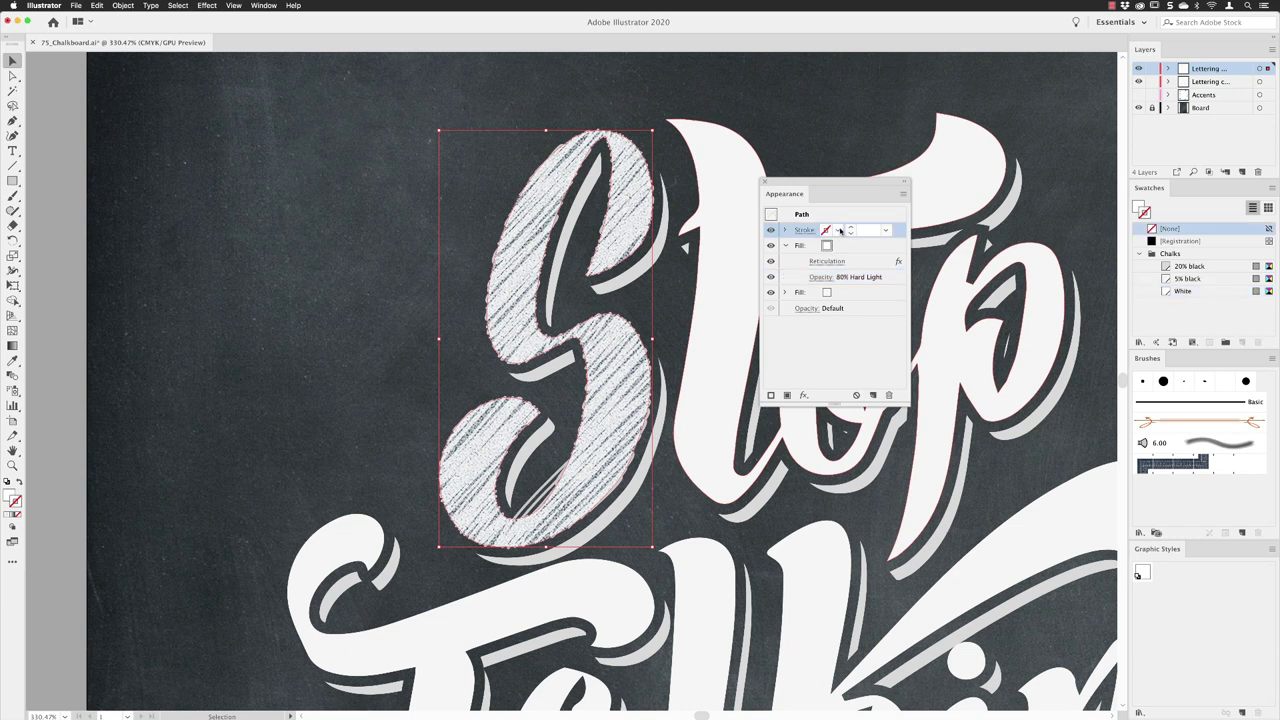
click(839, 232)
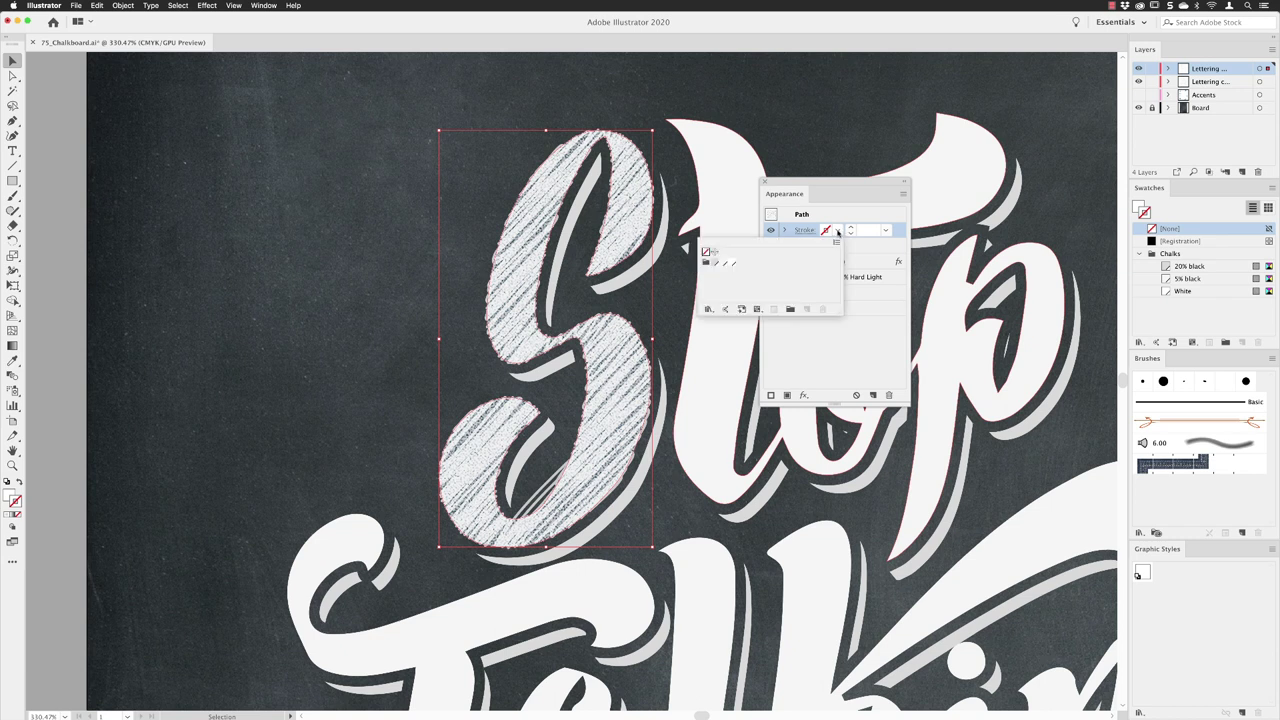
click(731, 262)
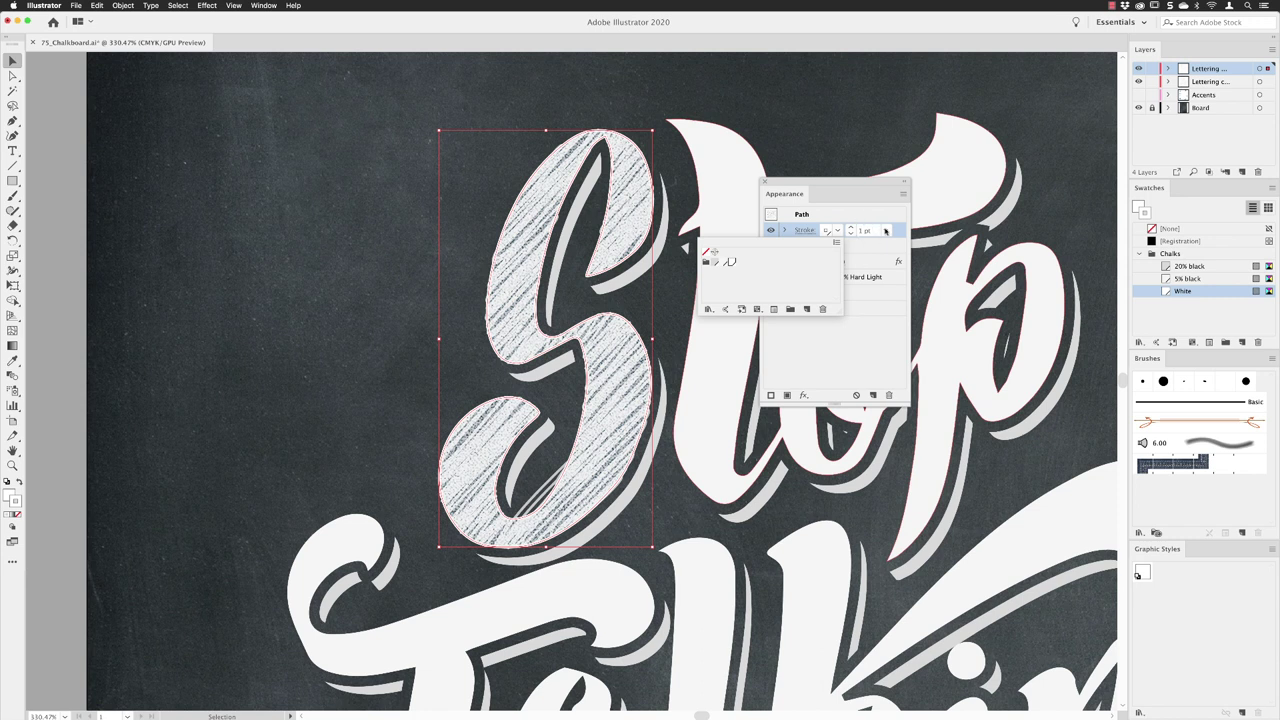
click(856, 209)
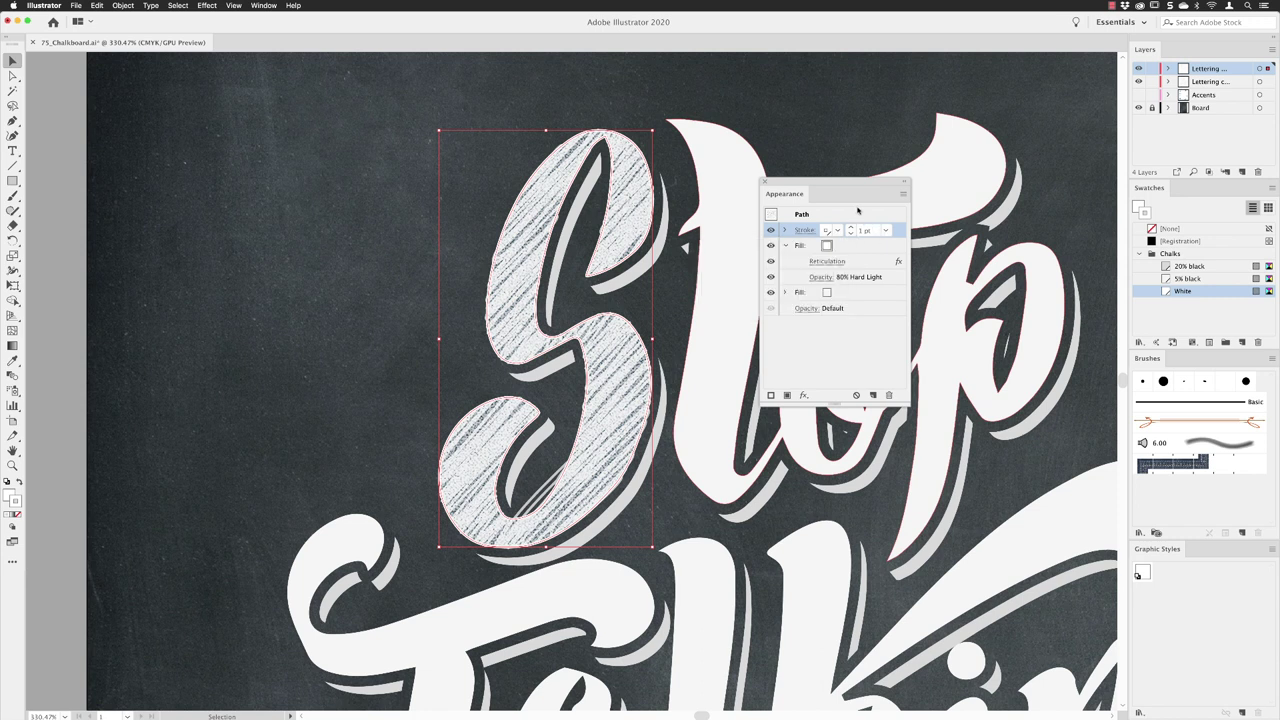
- Paint the stroke with the Charcoal - Thin brush from the Artistic_ChalkCharcoalPencil library
click(1139, 533)
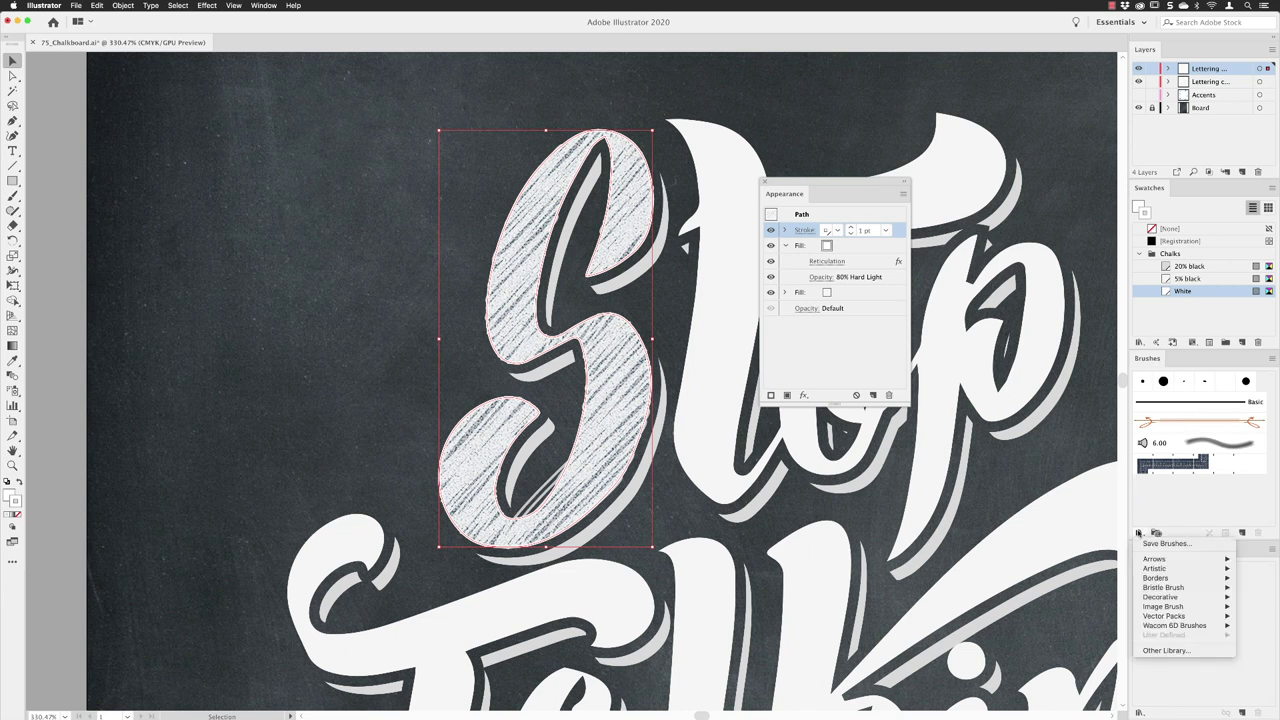
mouse_move(1152, 568)
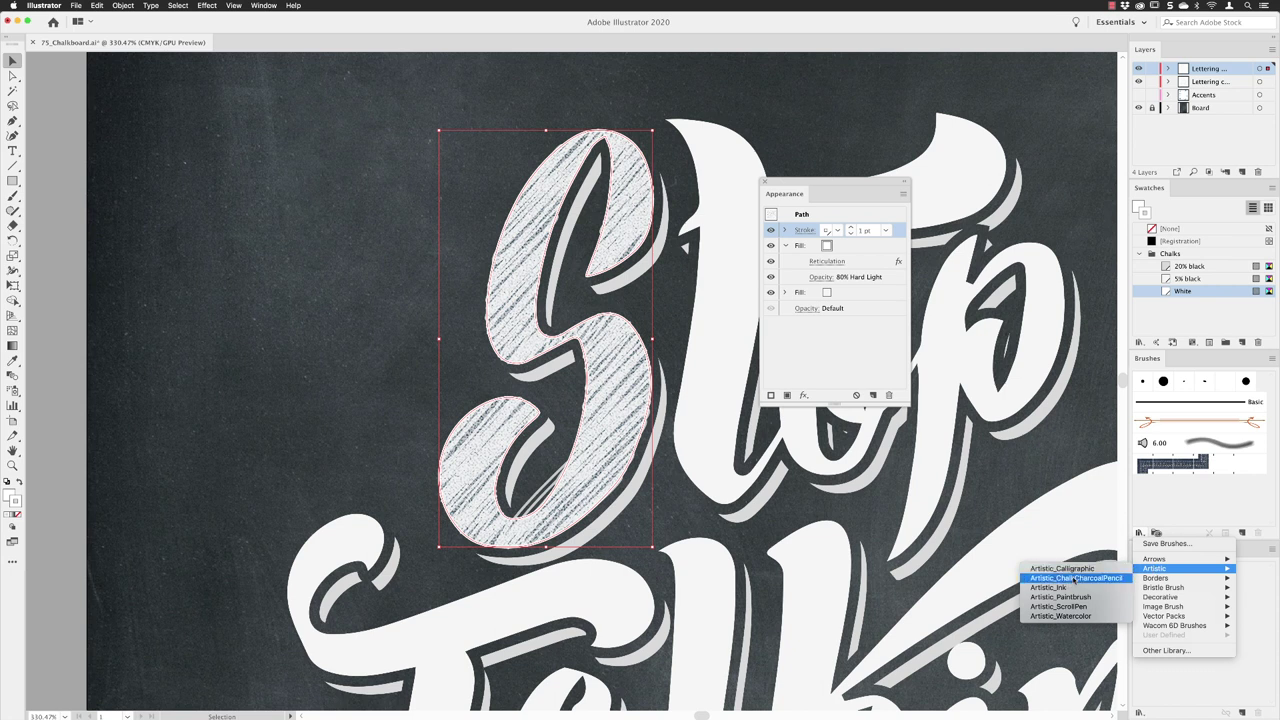
click(1075, 579)
drag(740, 305, 1000, 109)
drag(1010, 200, 1010, 437)
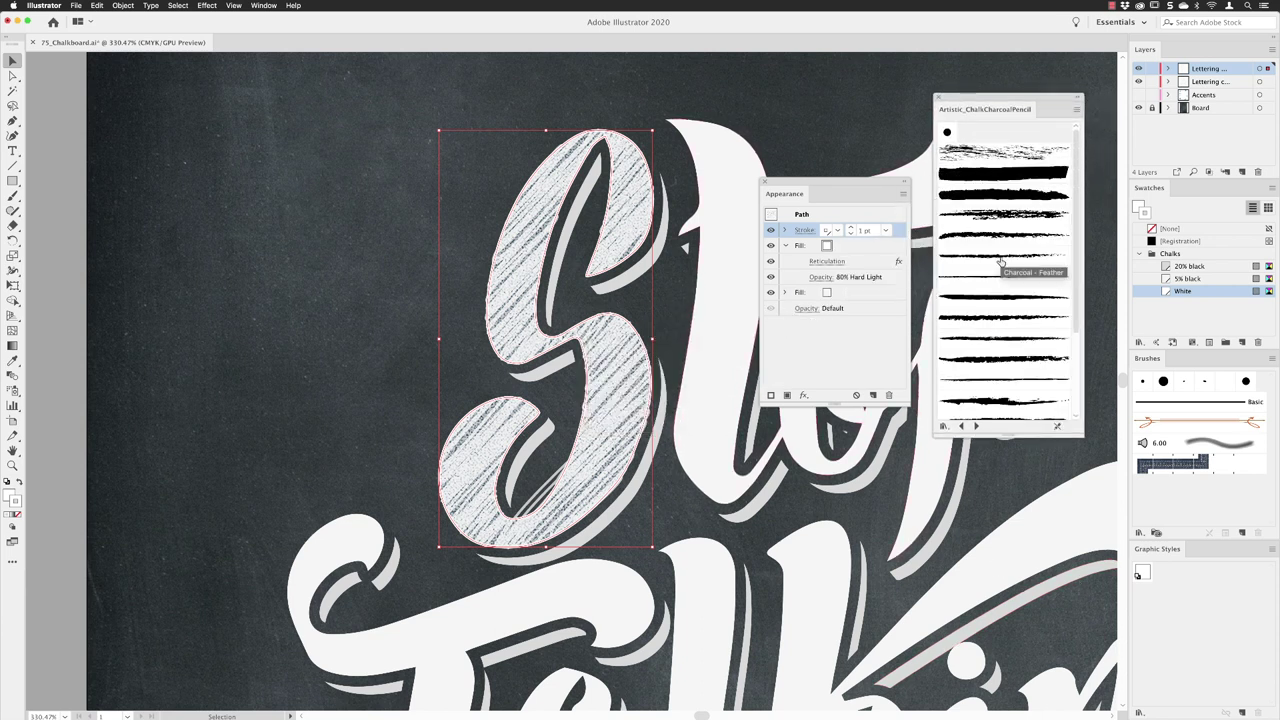
scroll(1001, 262, down, 3)
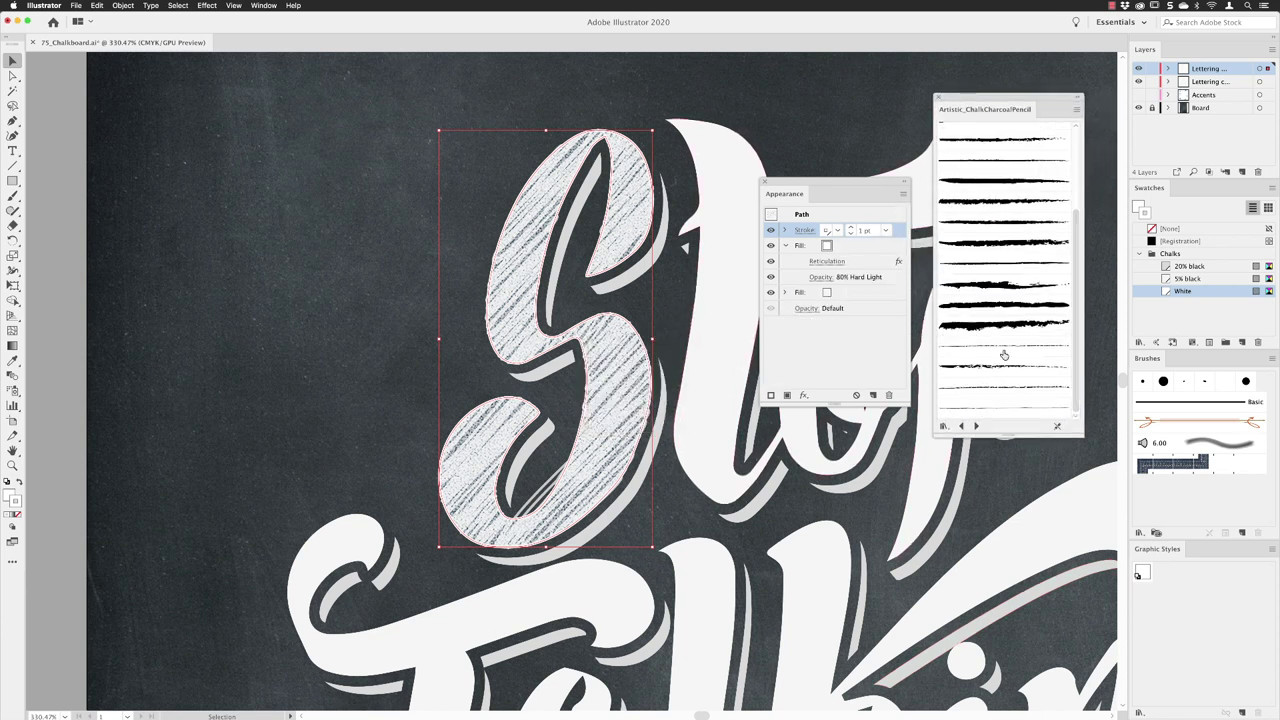
click(1001, 262)
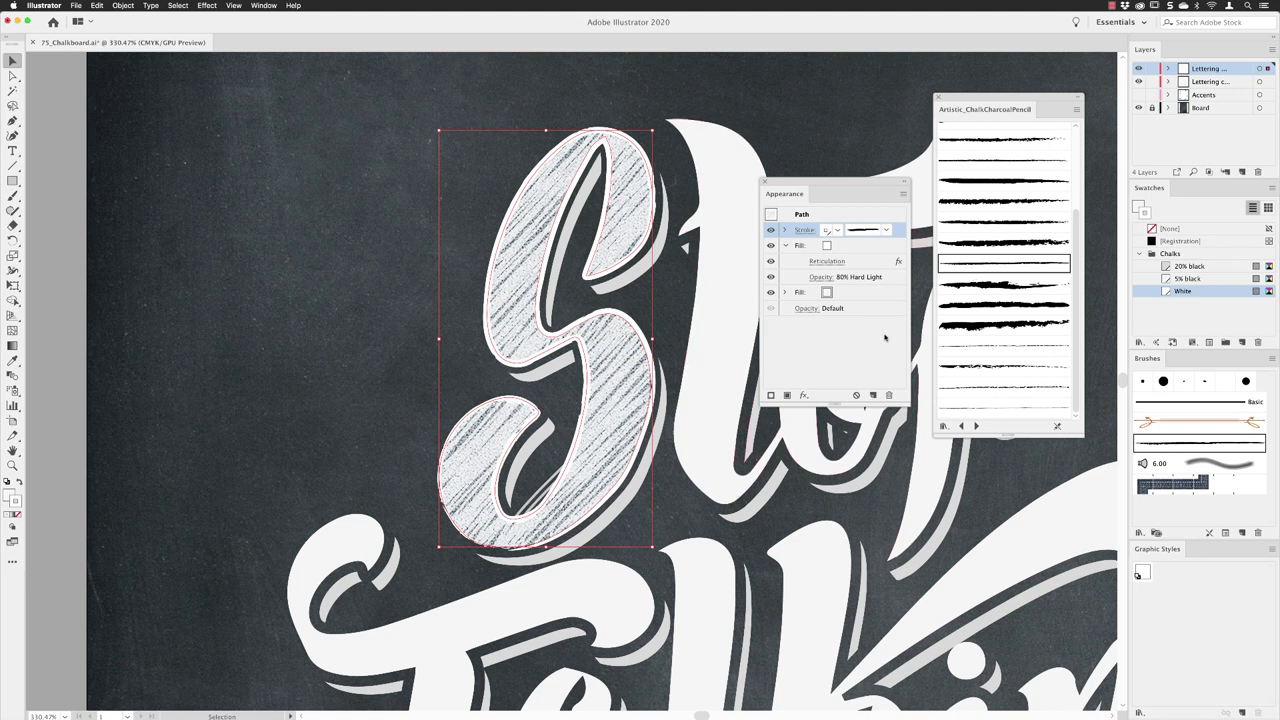
click(784, 231)
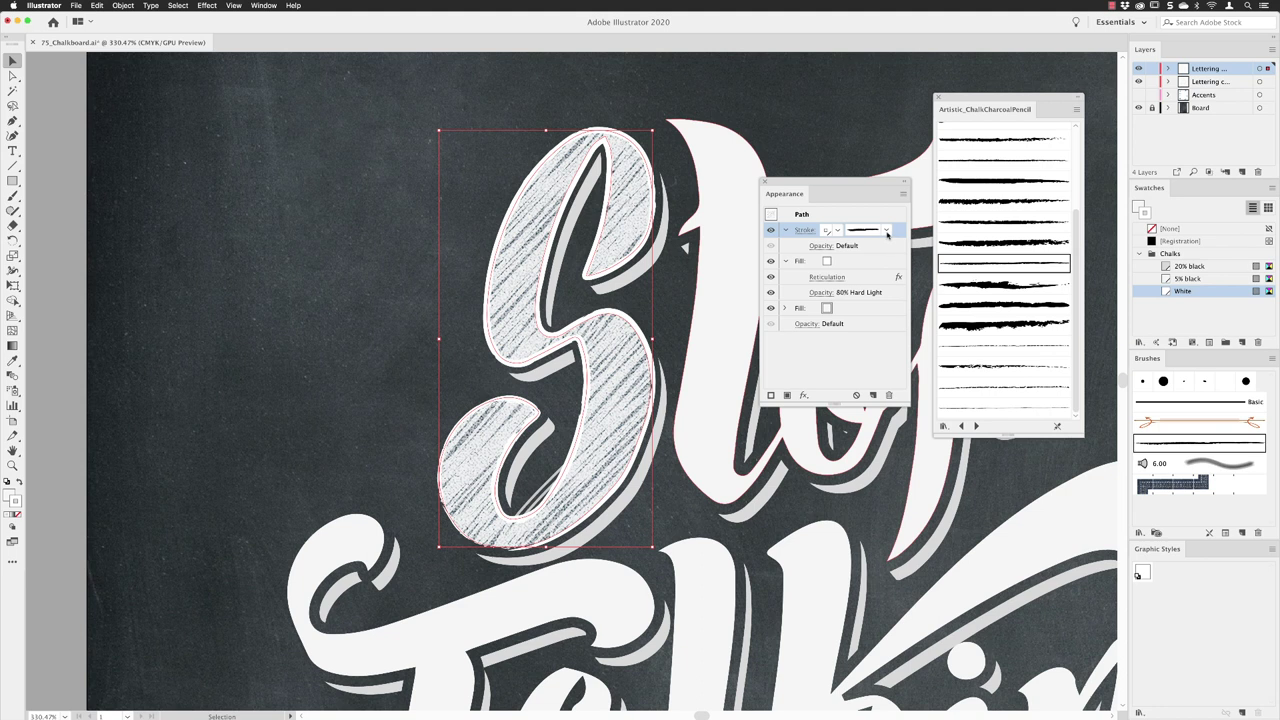
click(803, 396)
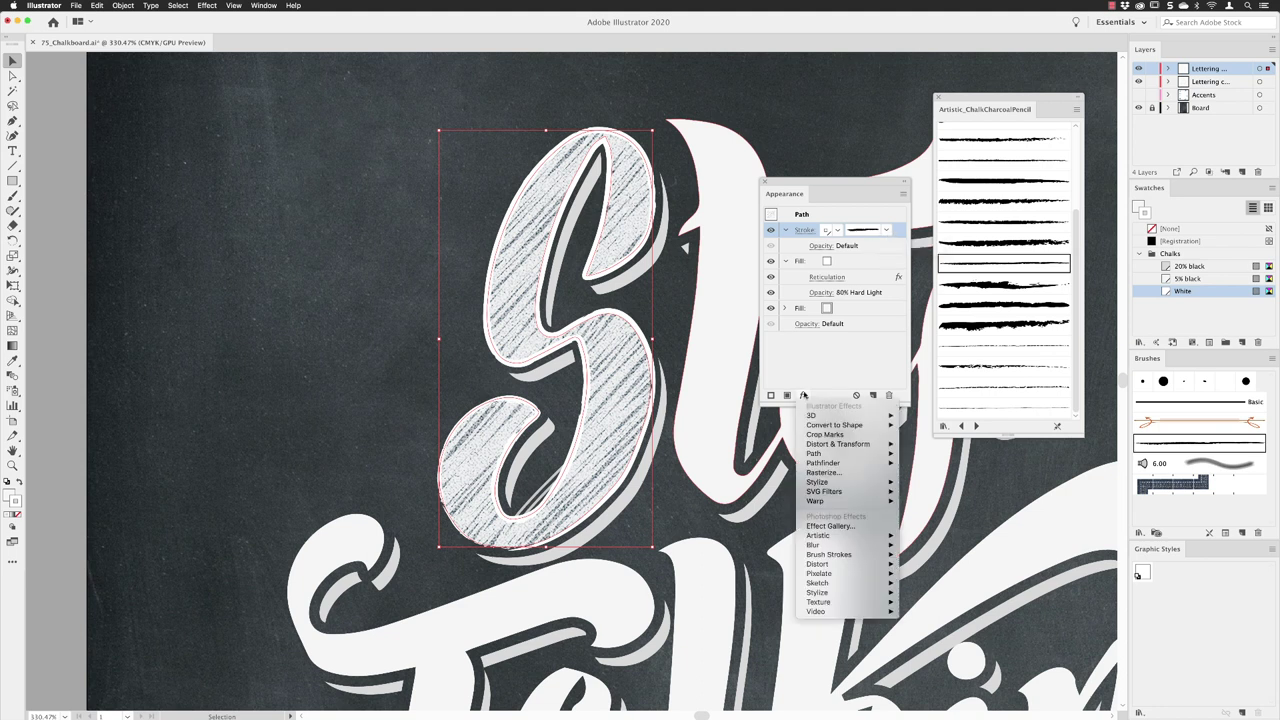
- Apply Roughen to the S's stroke with 0.1% size, 76 detail and smooth points
mouse_move(838, 444)
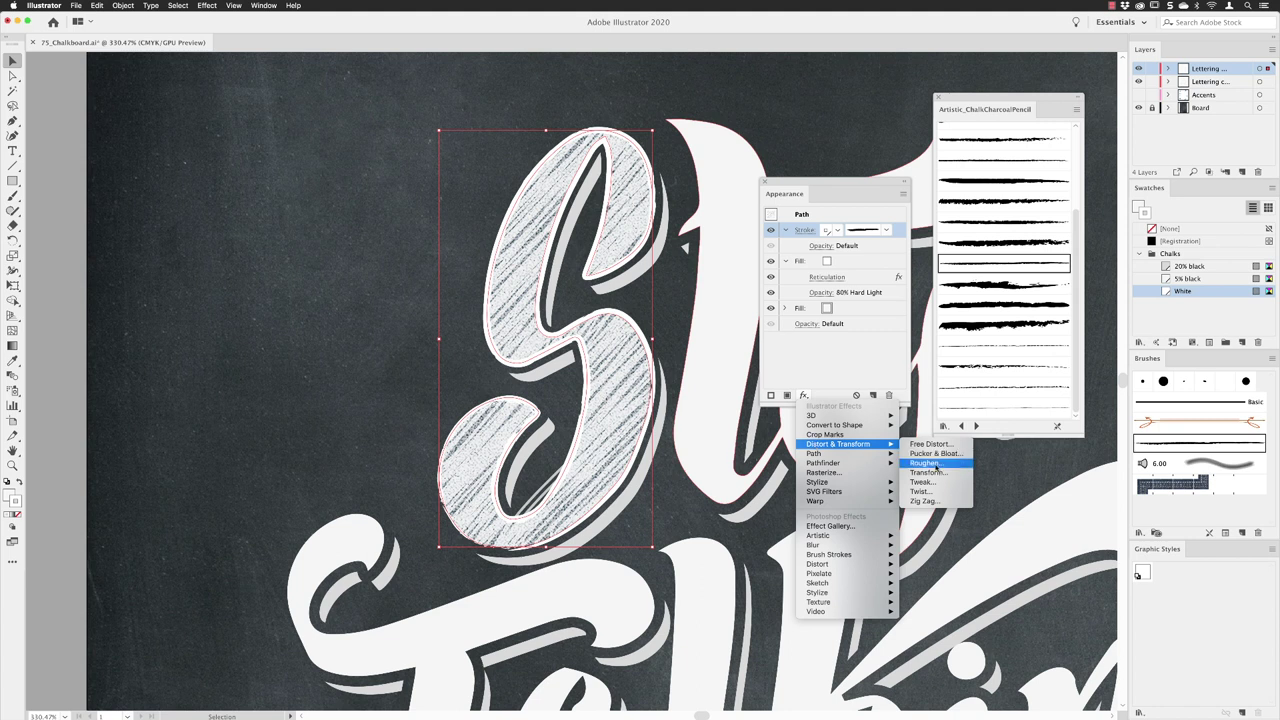
click(926, 464)
click(855, 268)
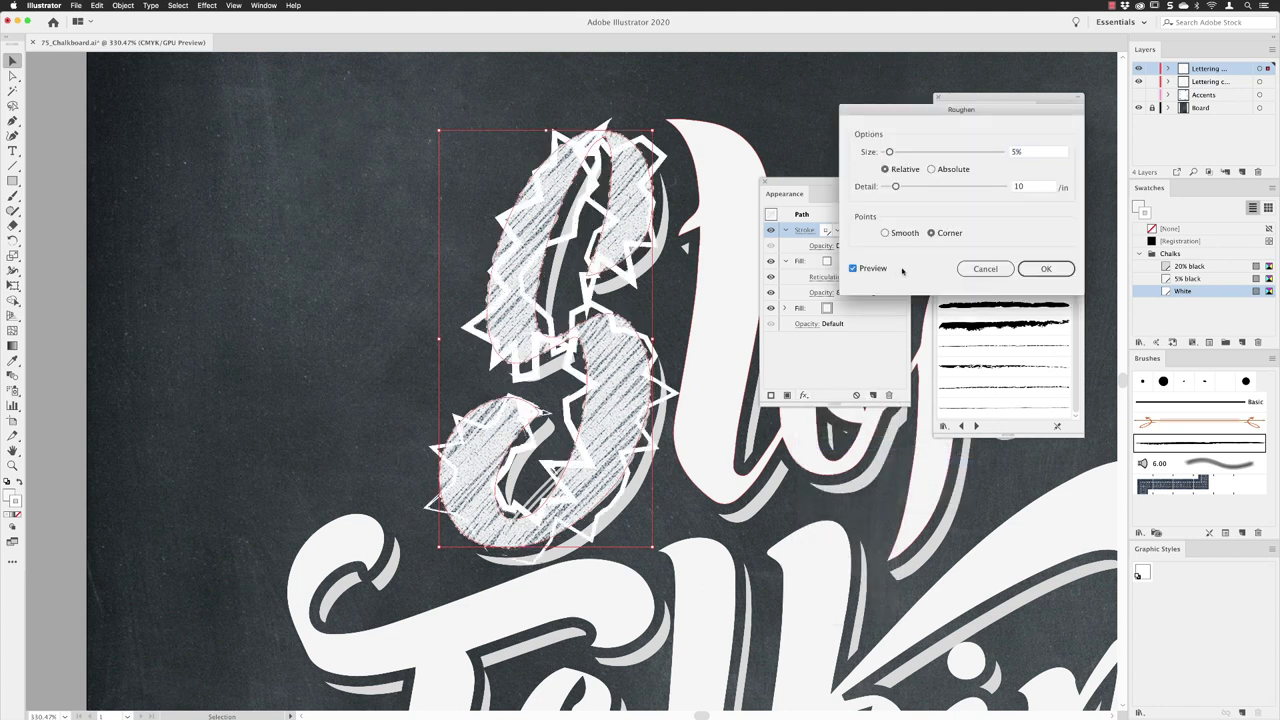
mouse_move(889, 108)
mouse_down()
mouse_move(775, 110)
mouse_move(766, 94)
mouse_up()
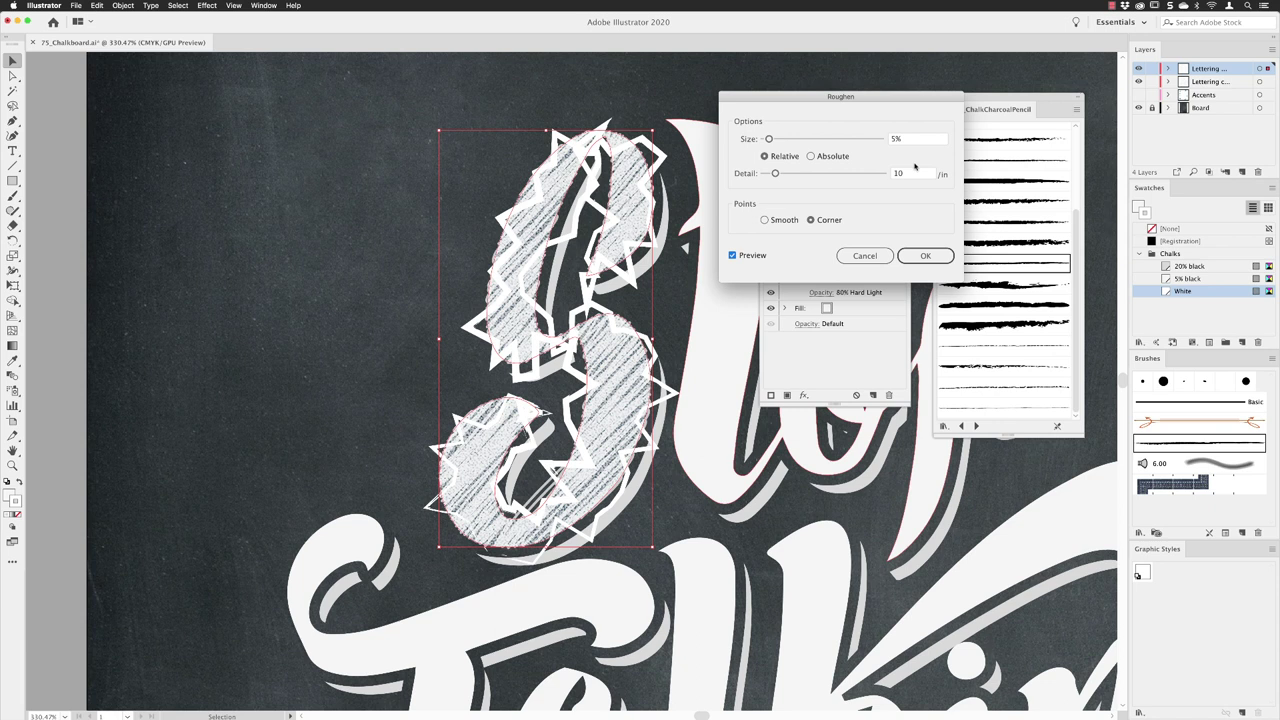
drag(902, 139, 876, 140)
text(0.1)
key(Tab)
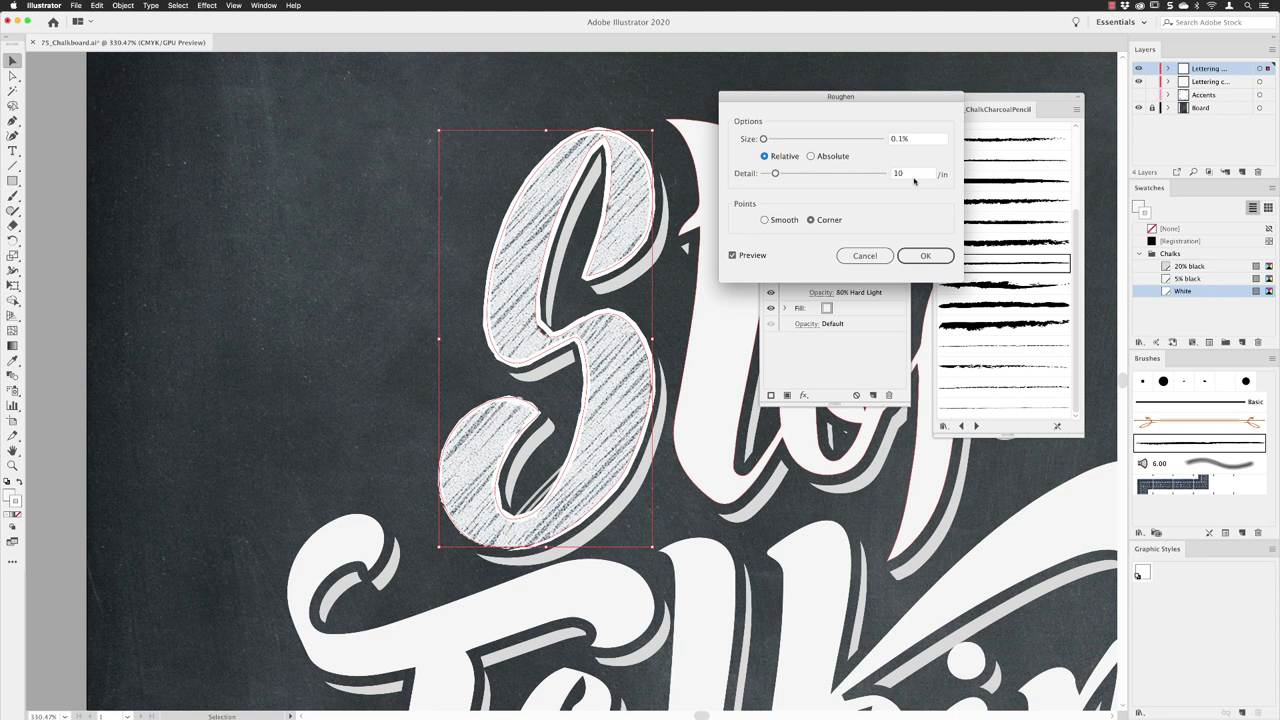
drag(908, 177, 883, 175)
text(76)
key(Tab)
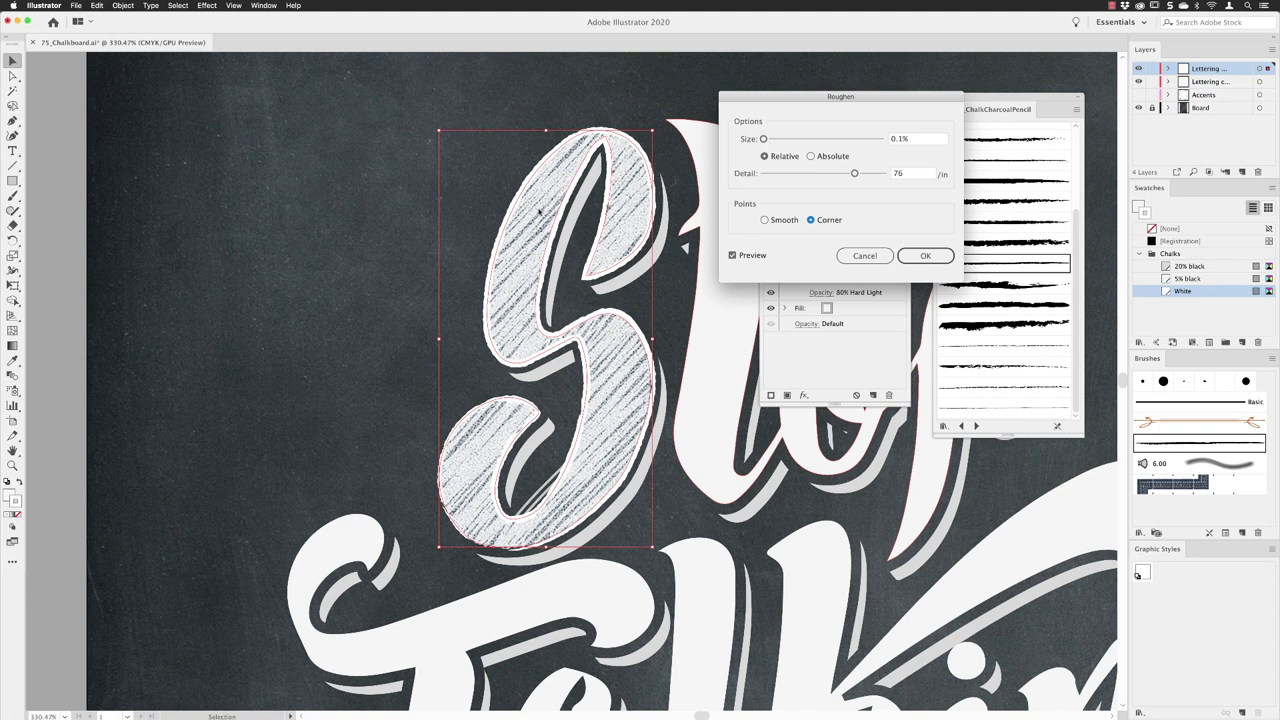
click(766, 220)
click(922, 257)
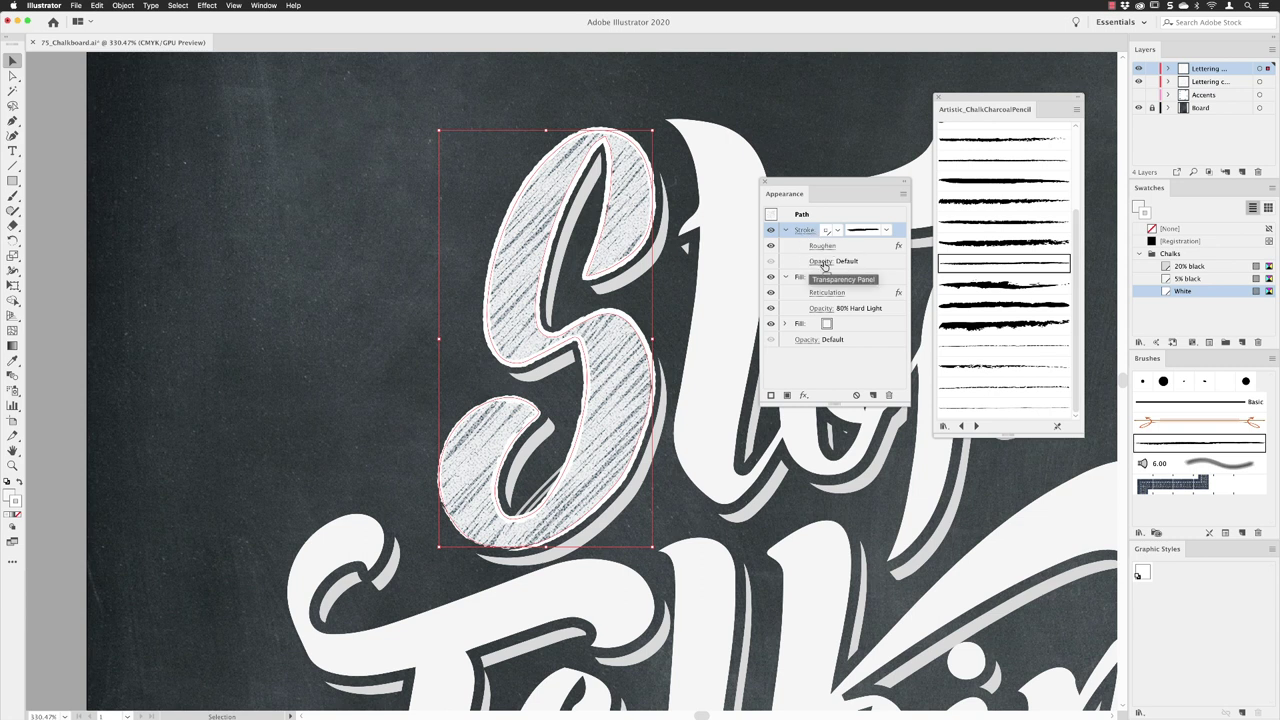
- Set the S's Charcoal - Thin stroke to Hard Light blending at 100% opacity
click(822, 262)
click(822, 262)
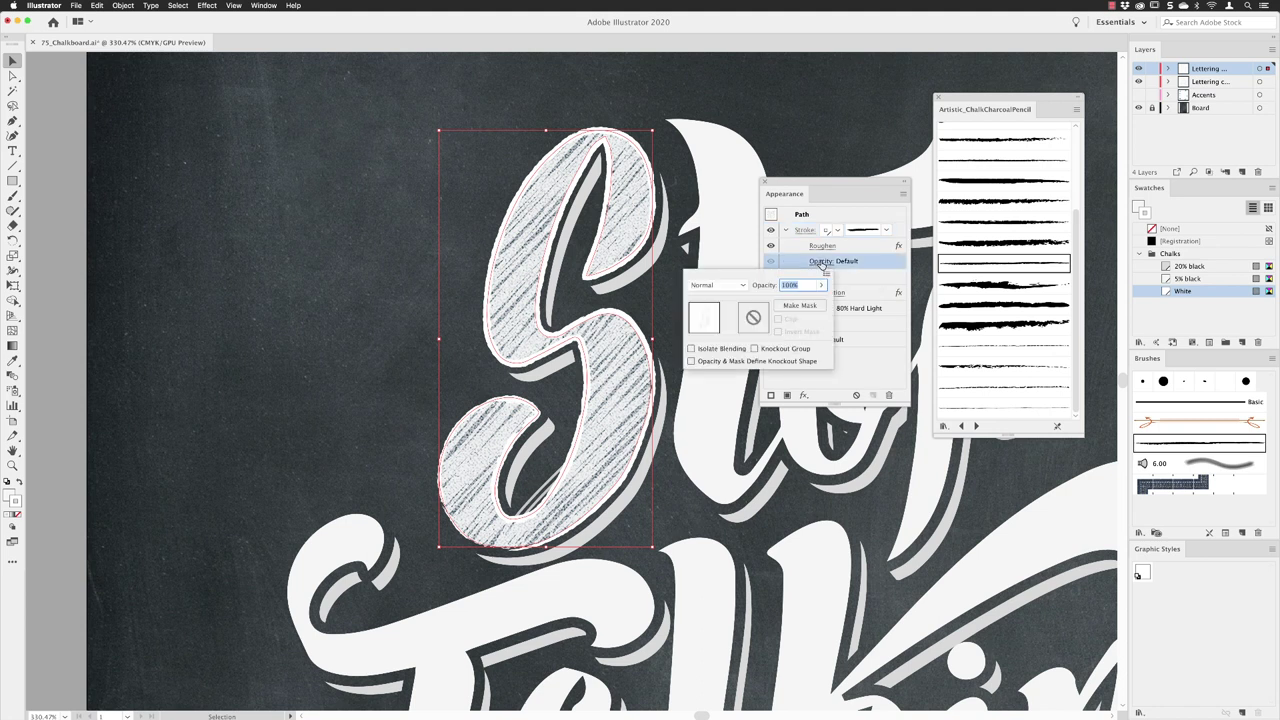
click(720, 287)
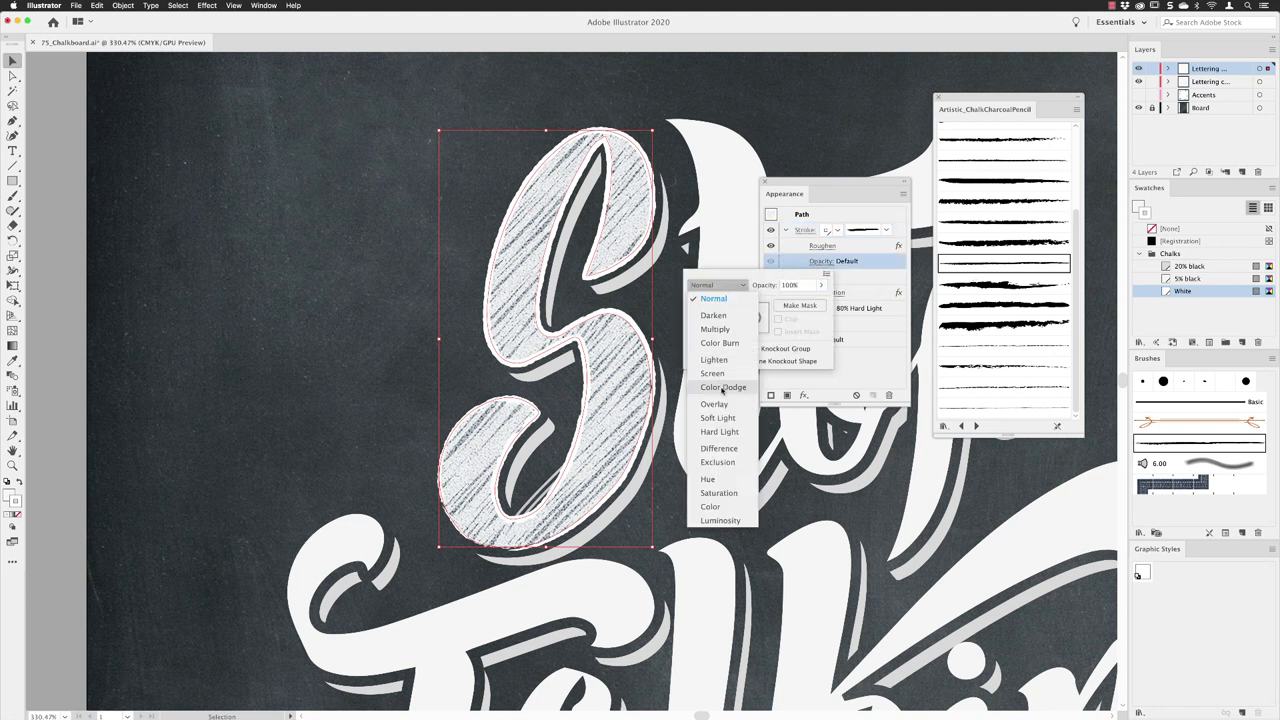
click(719, 431)
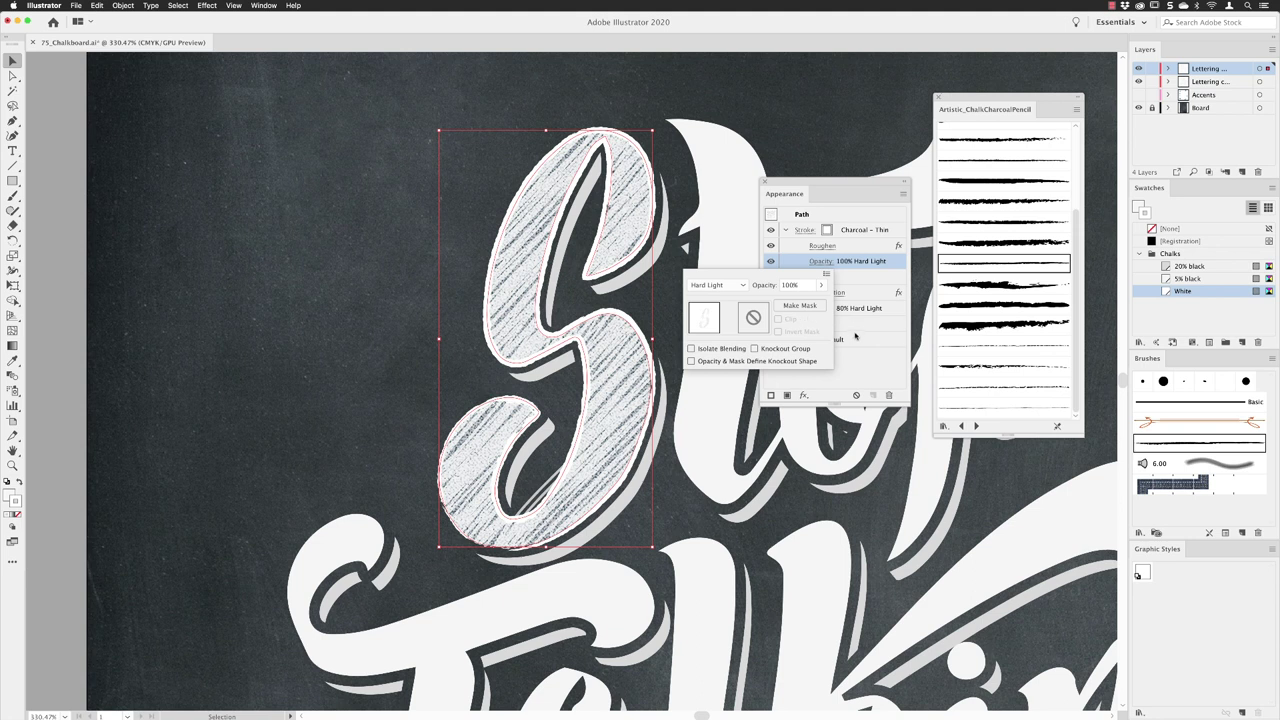
click(855, 337)
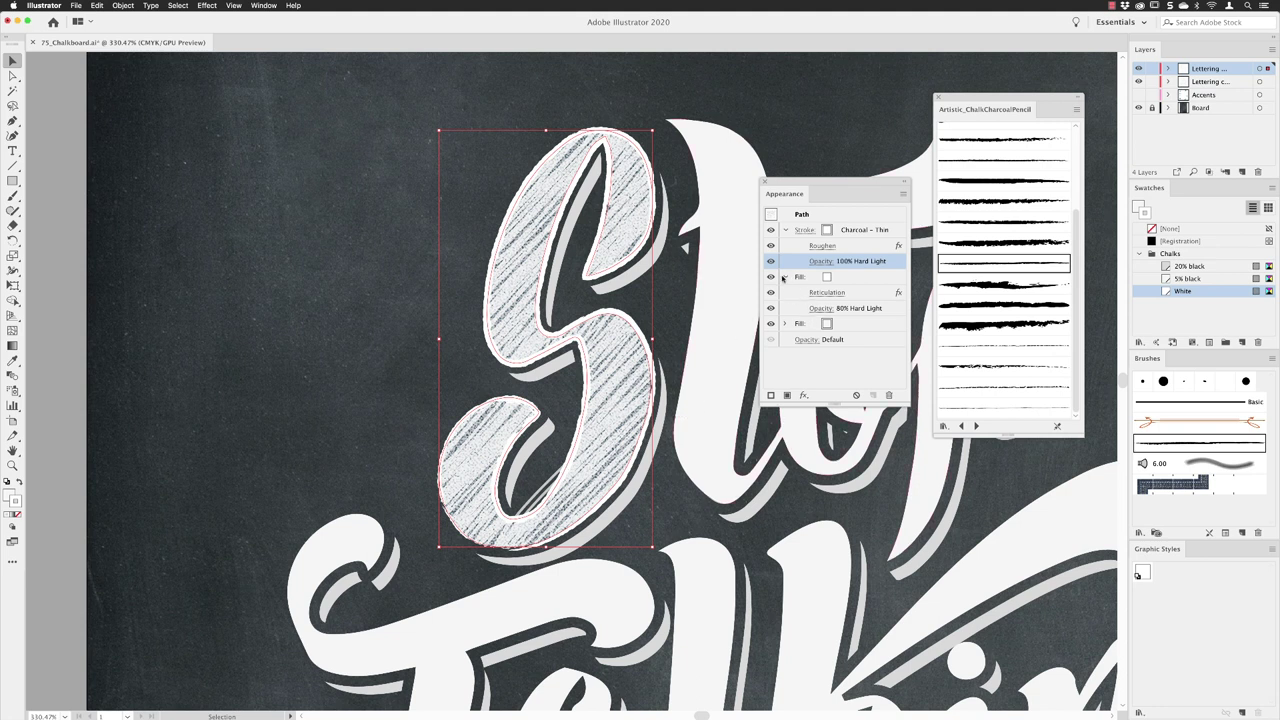
- Lower the fill's Scribble line variation to 7%, then target the whole path again
click(785, 230)
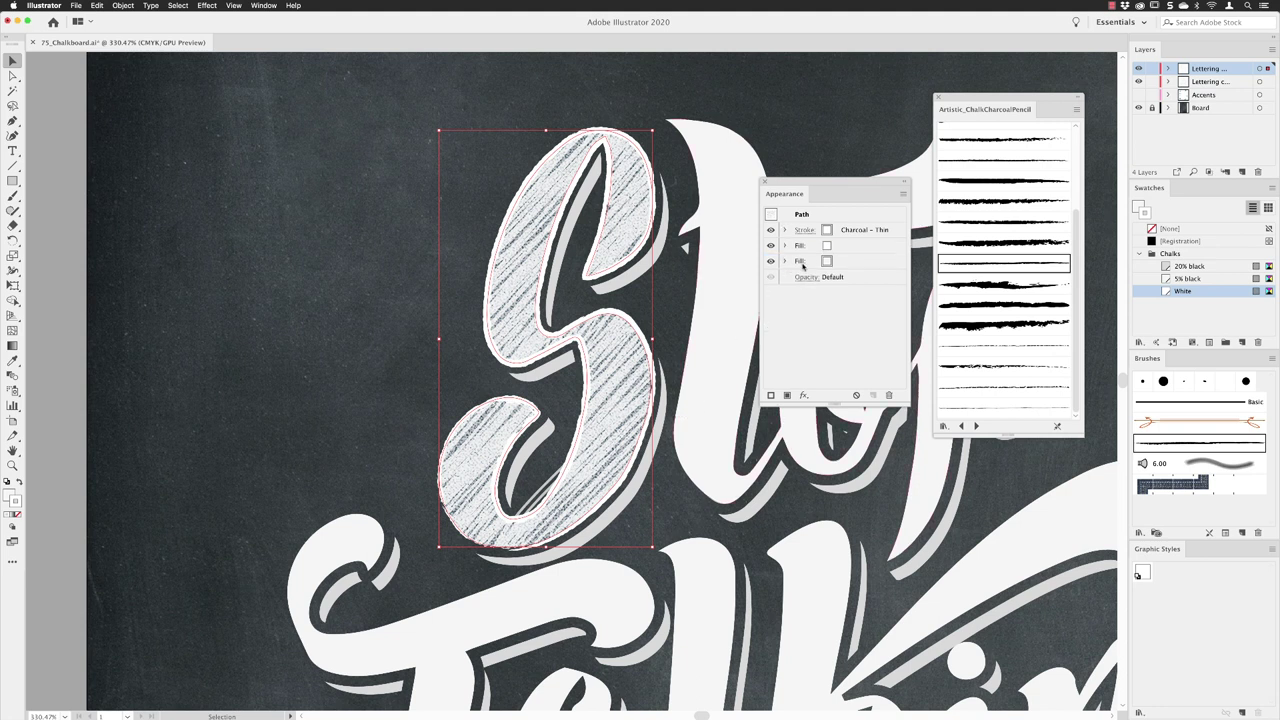
click(785, 261)
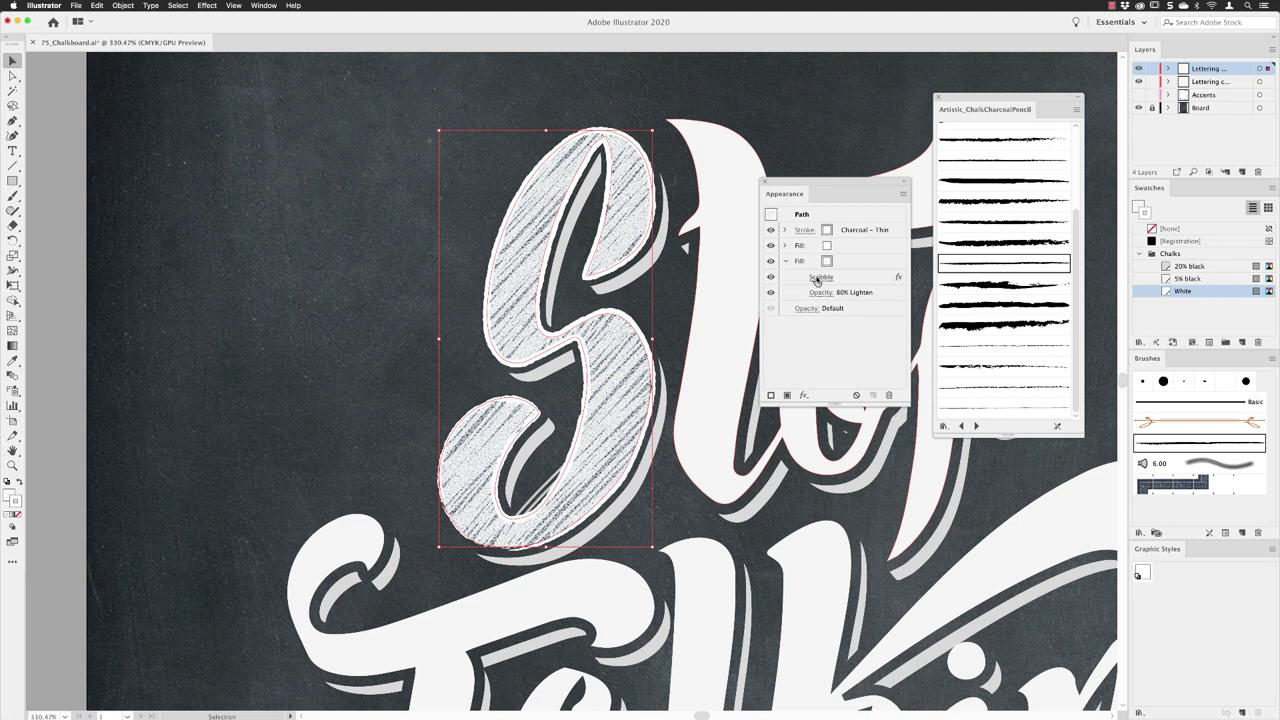
click(818, 279)
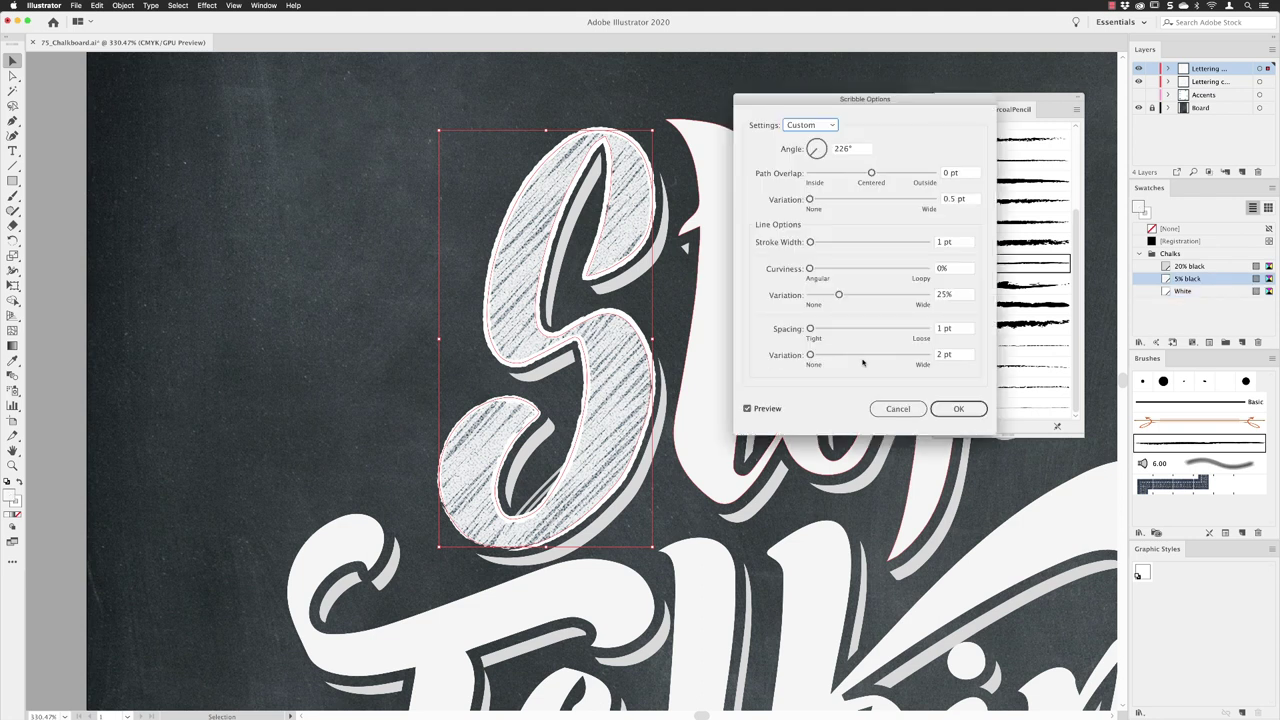
drag(839, 295, 818, 297)
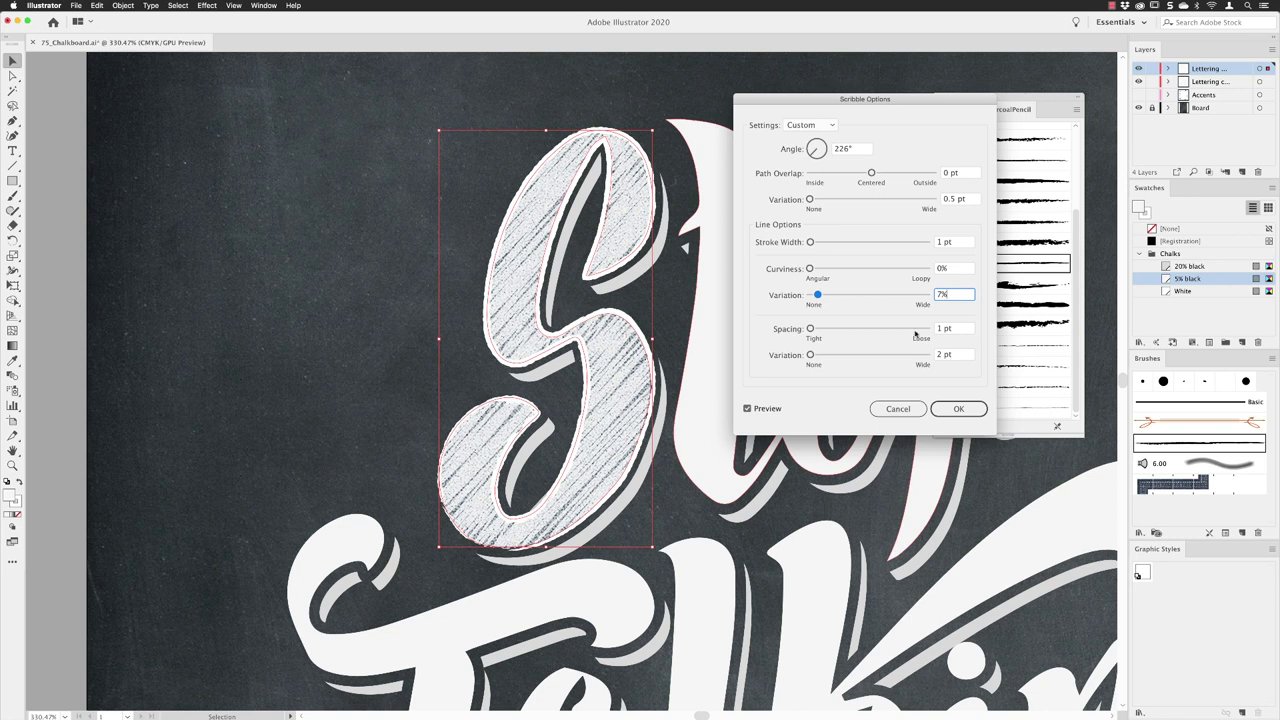
click(957, 410)
click(958, 409)
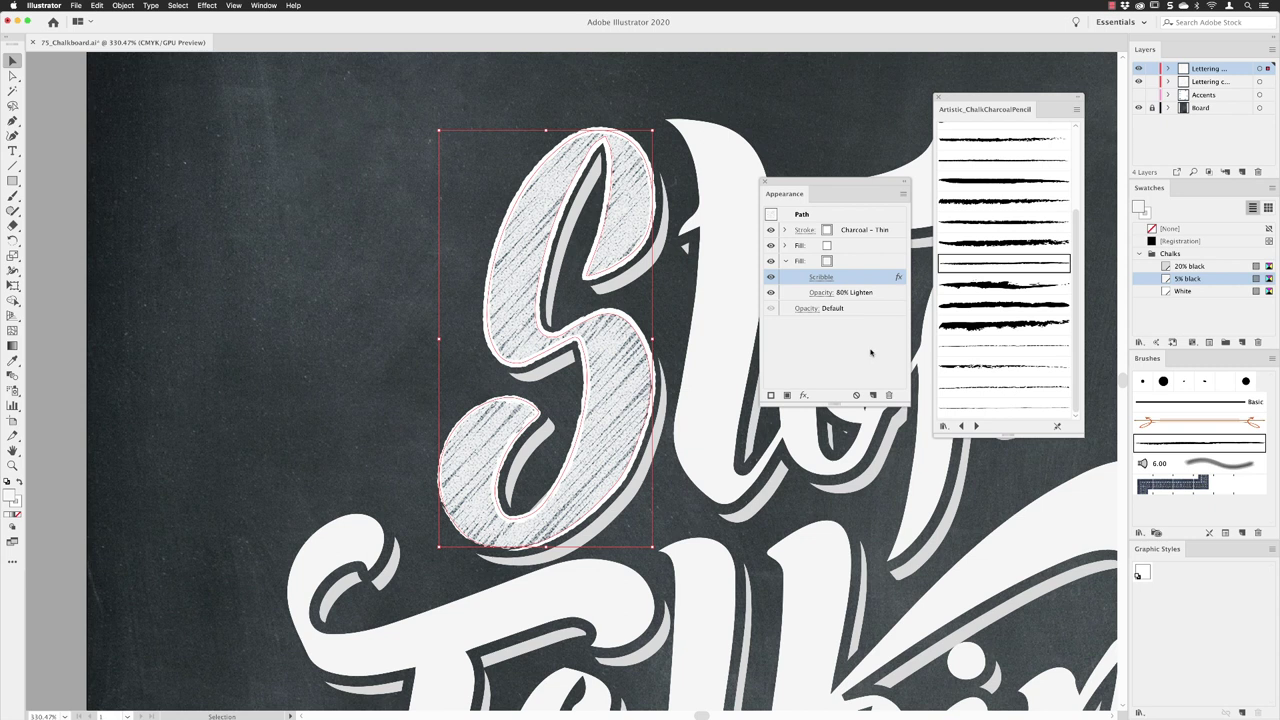
click(806, 217)
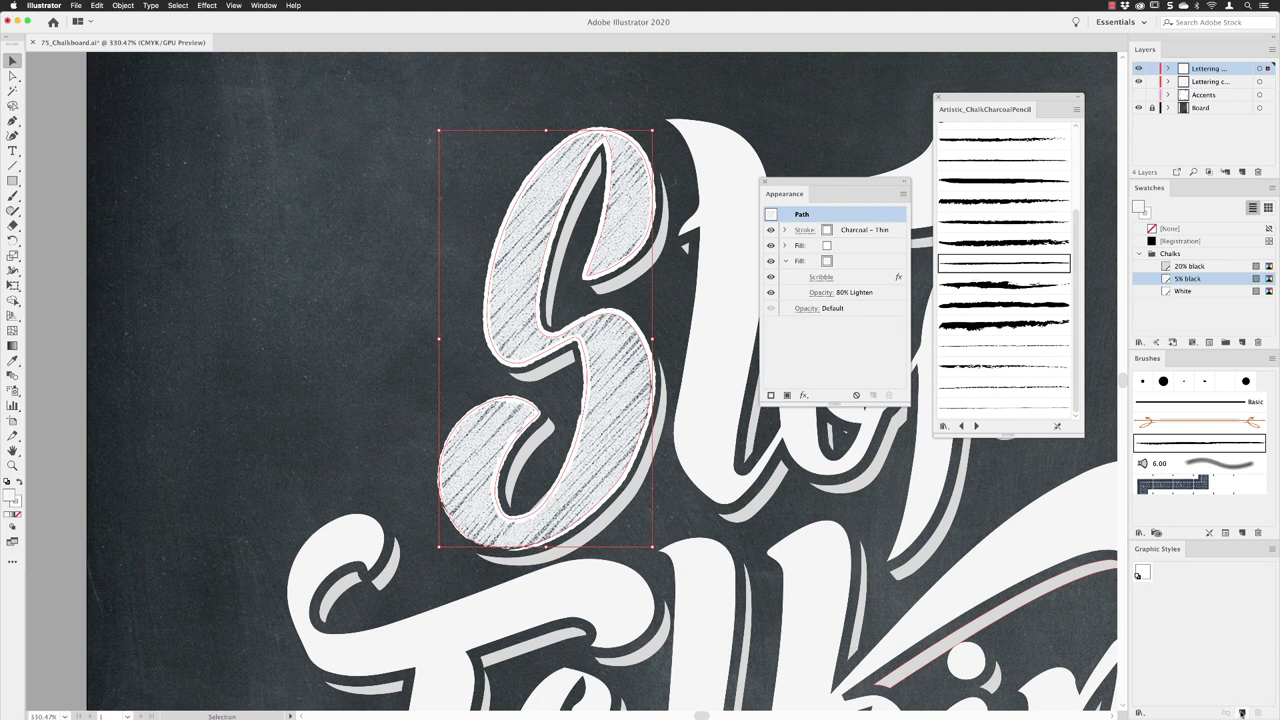
- Save the S's chalk look as a new graphic style and apply it to all lettering
click(1241, 712)
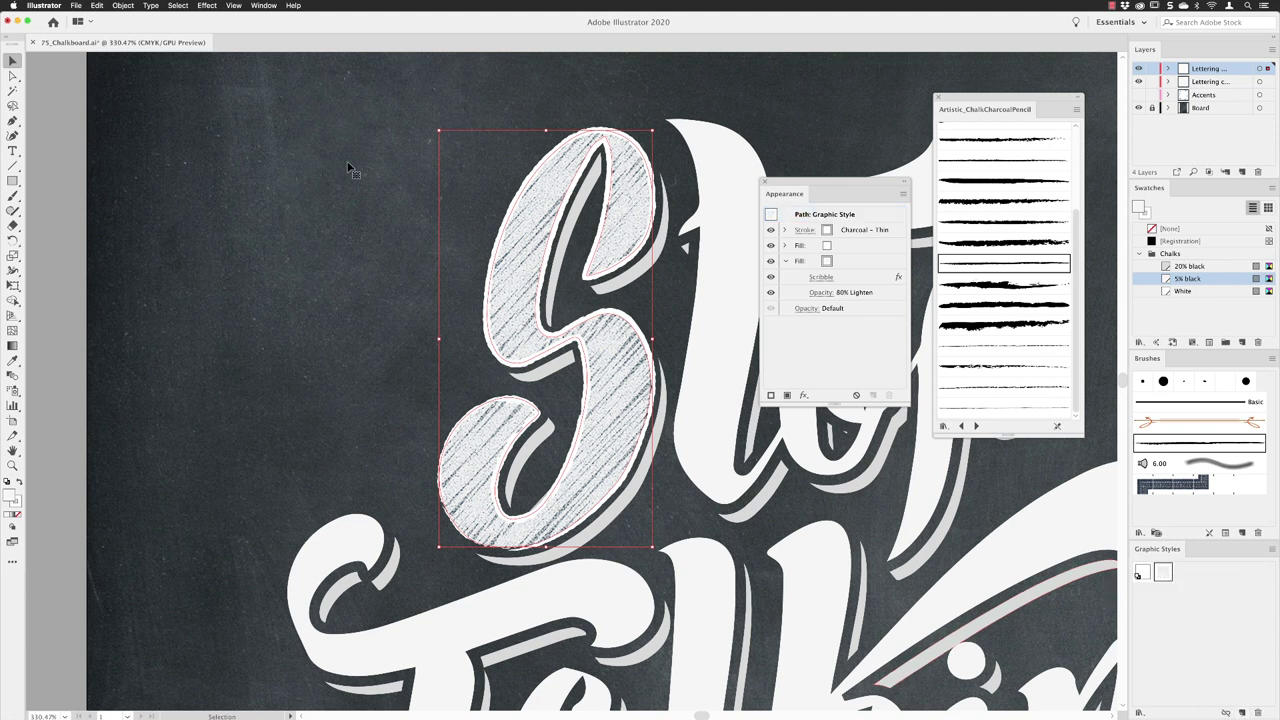
click(234, 5)
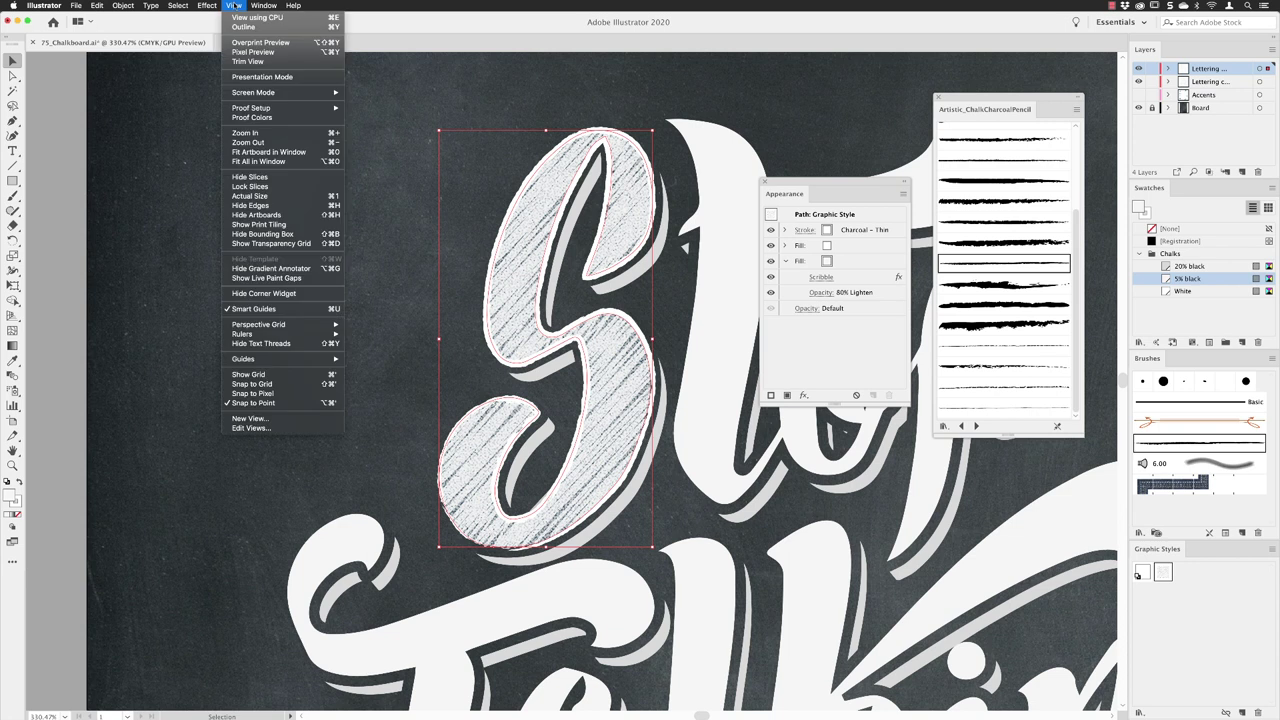
click(318, 153)
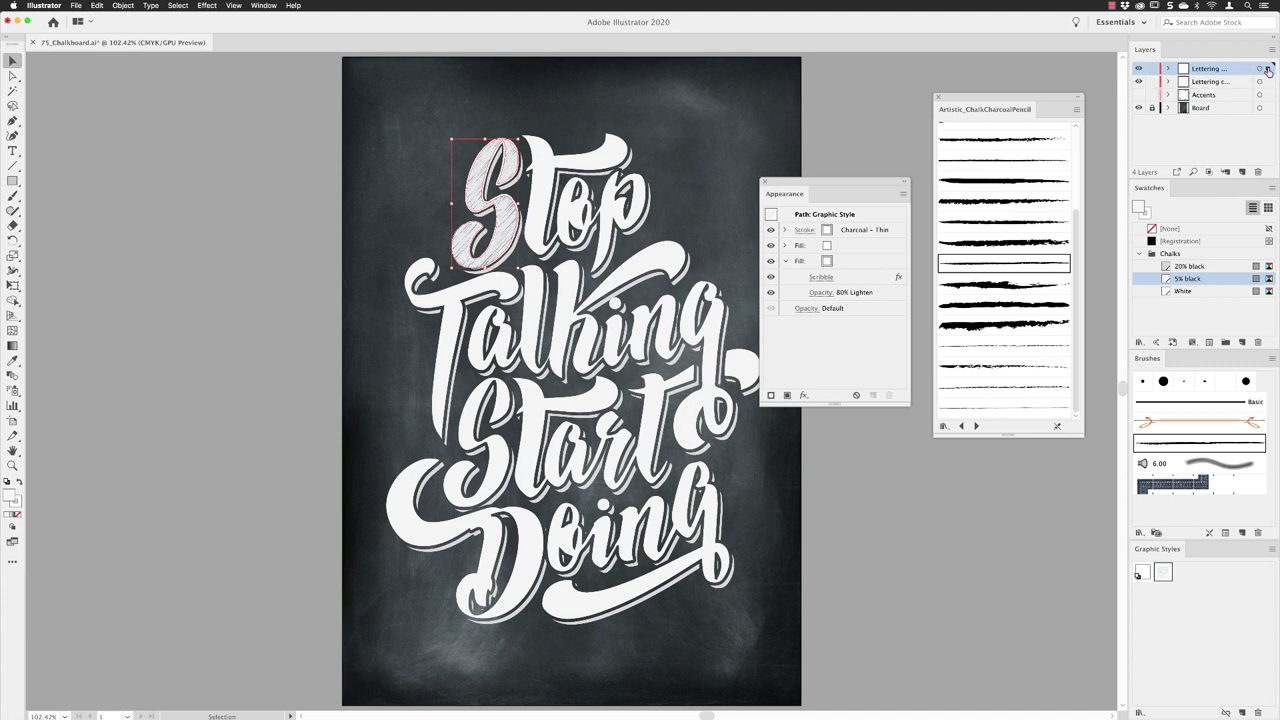
click(1268, 68)
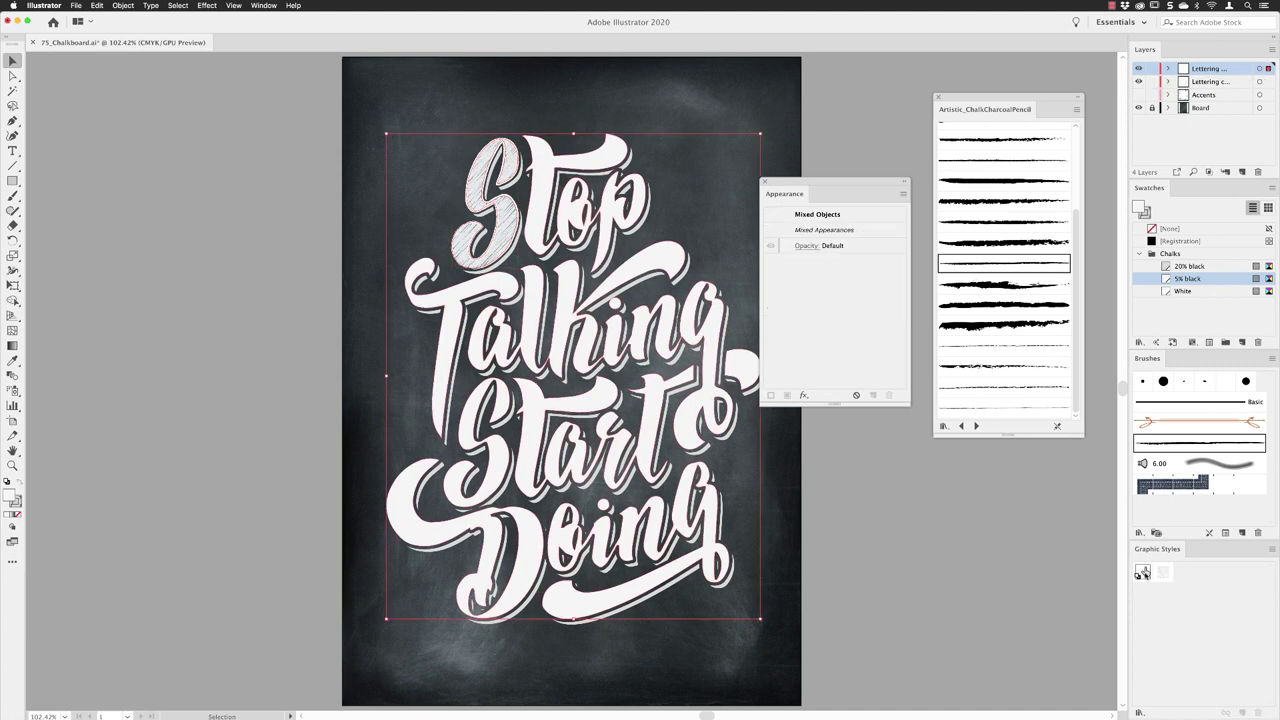
click(1163, 573)
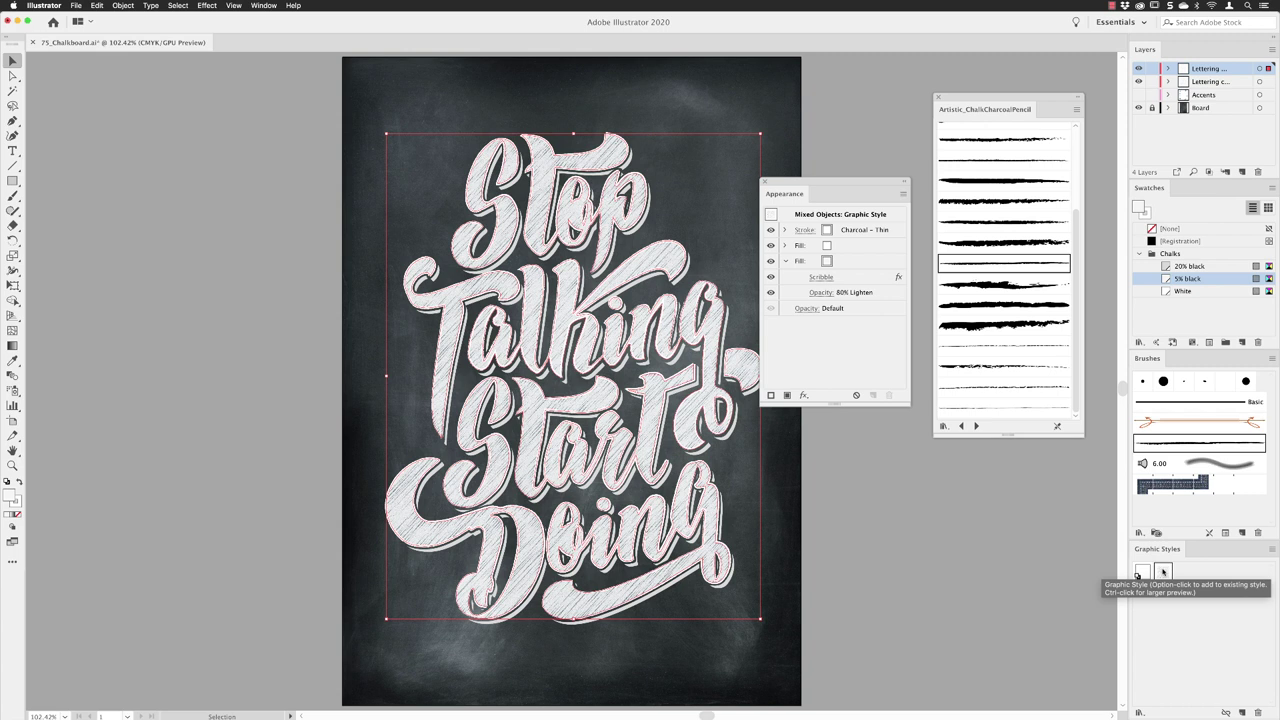
click(865, 499)
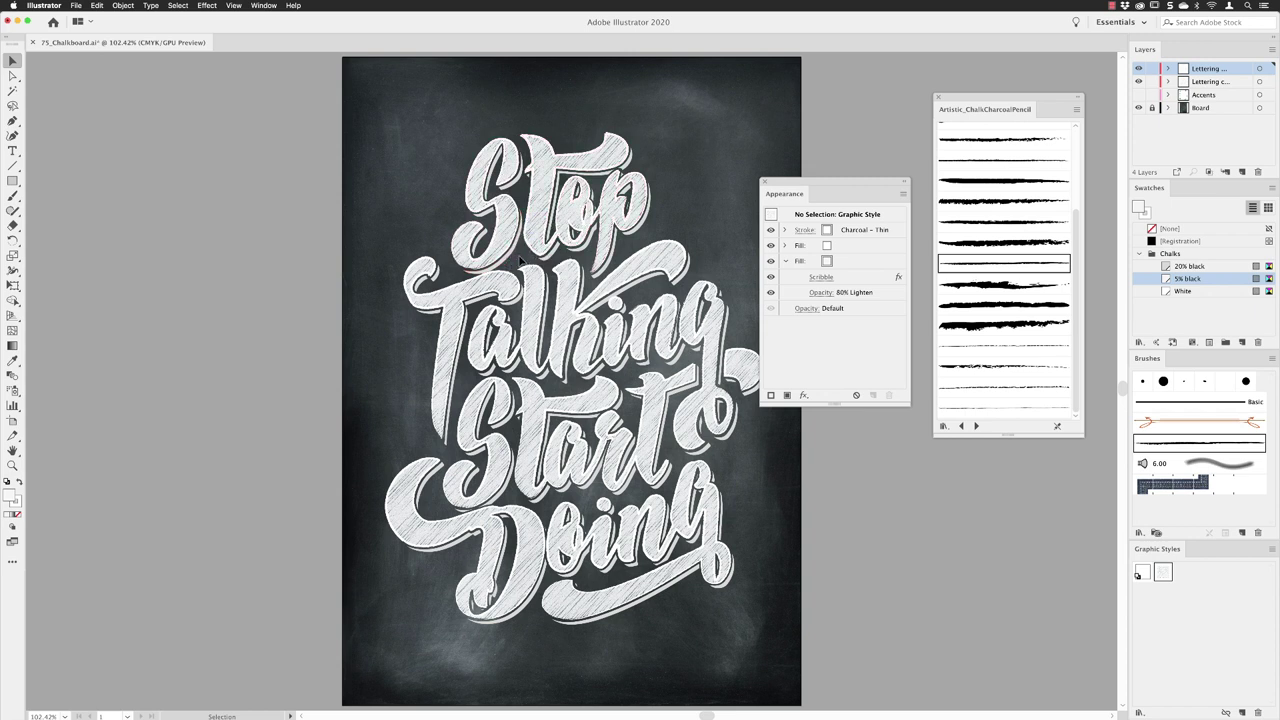
- Zoom in on the 'Stop' lettering and select the S's shadow shapes
click(12, 465)
drag(490, 233, 583, 382)
key(v)
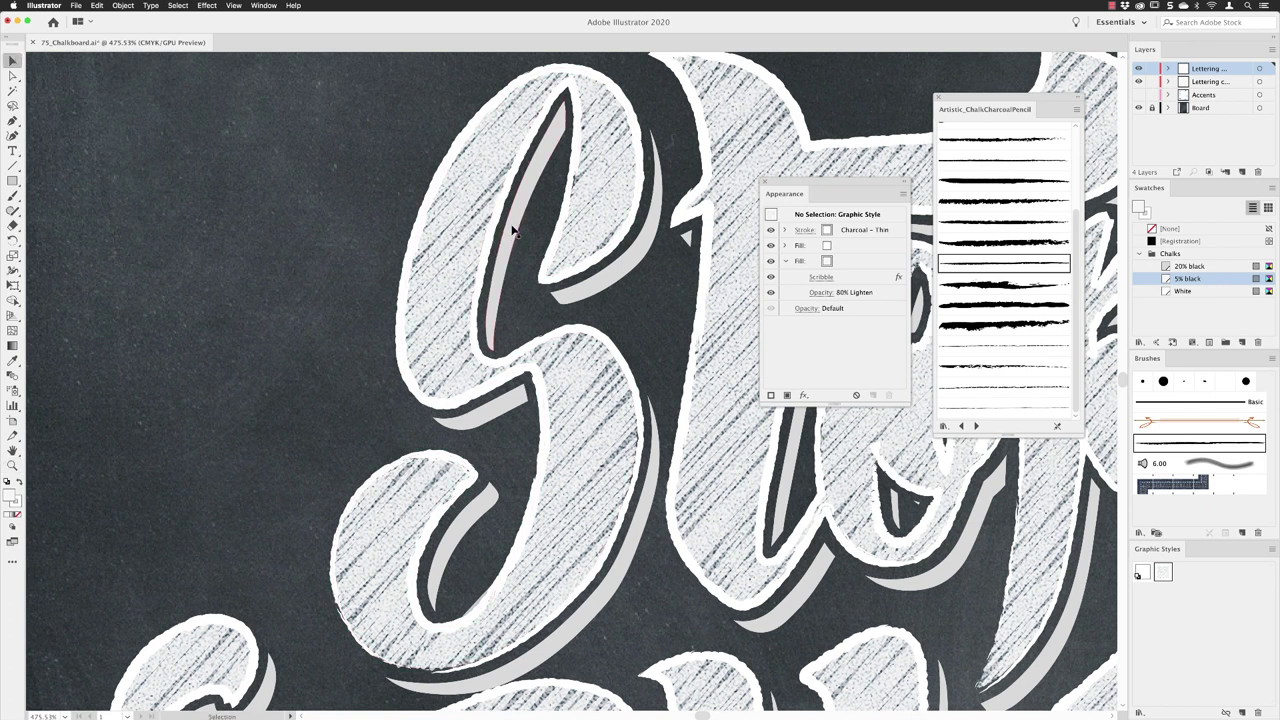
click(514, 231)
shift+click(508, 412)
- Add the last S shadow shape to the selection and browse to the Patterns > Basic Graphics libraries
shift+click(473, 545)
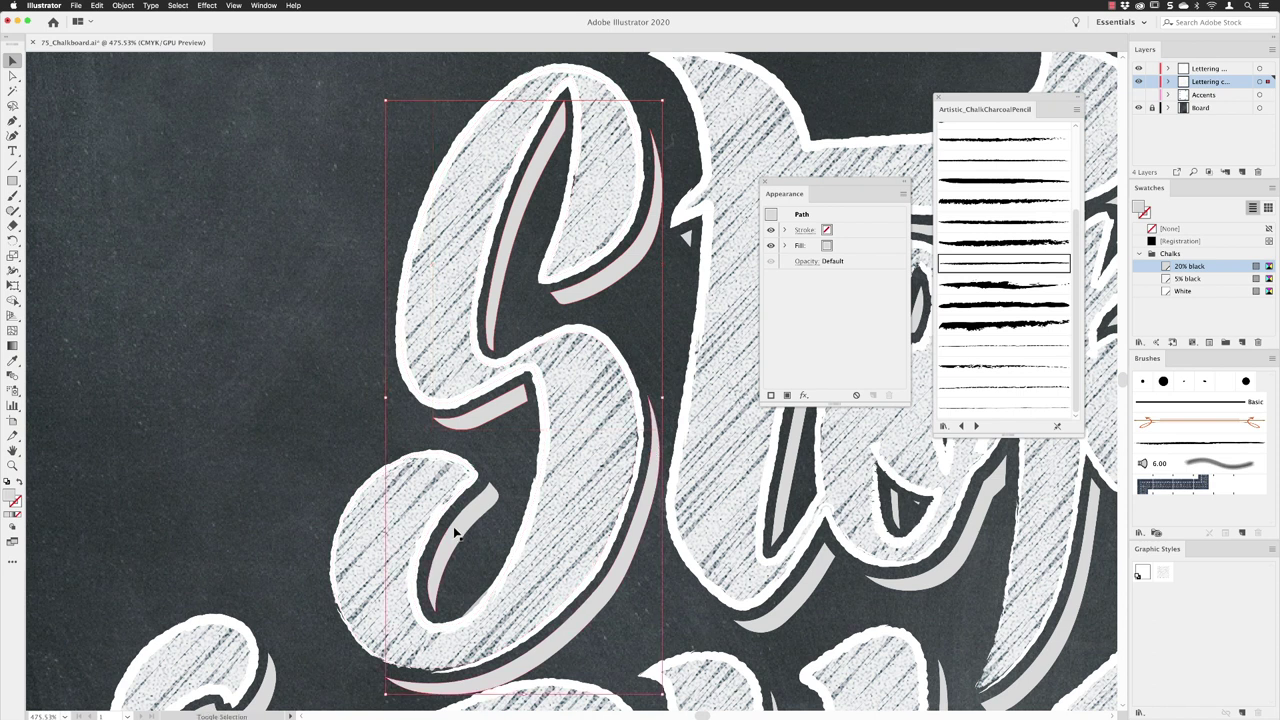
scroll(545, 342, right, 2)
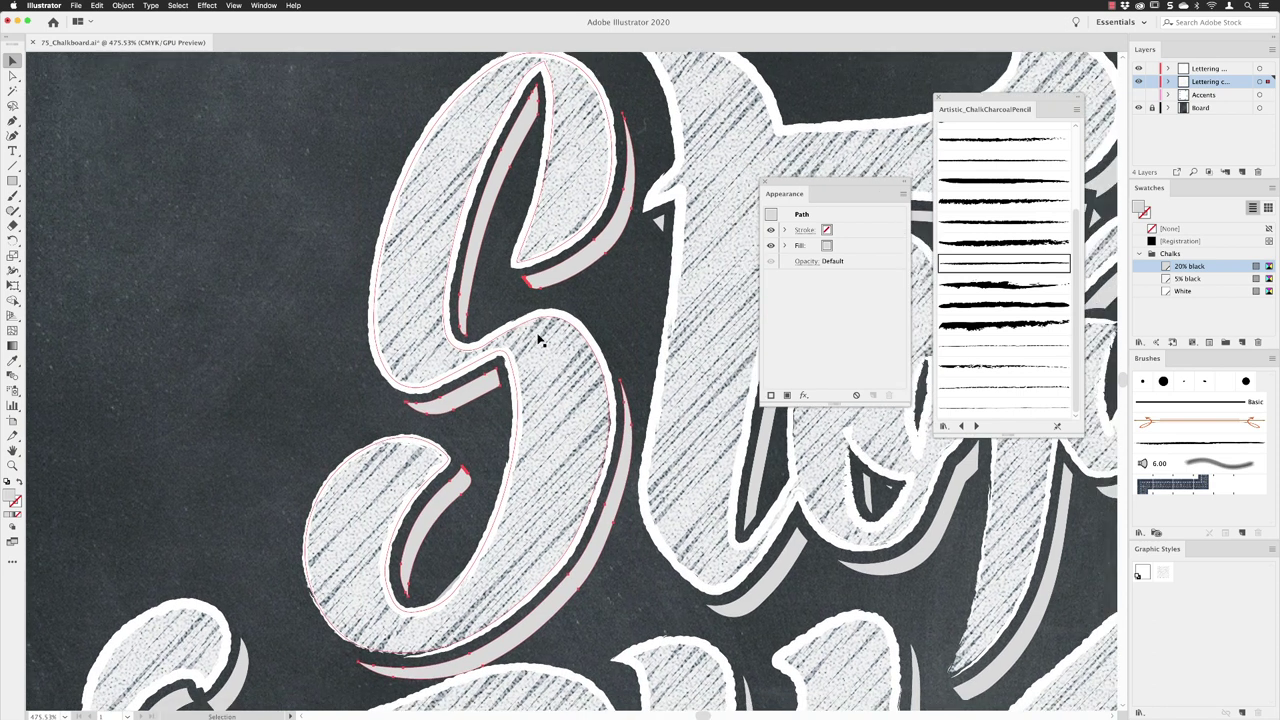
scroll(537, 342, right, 2)
drag(773, 214, 691, 191)
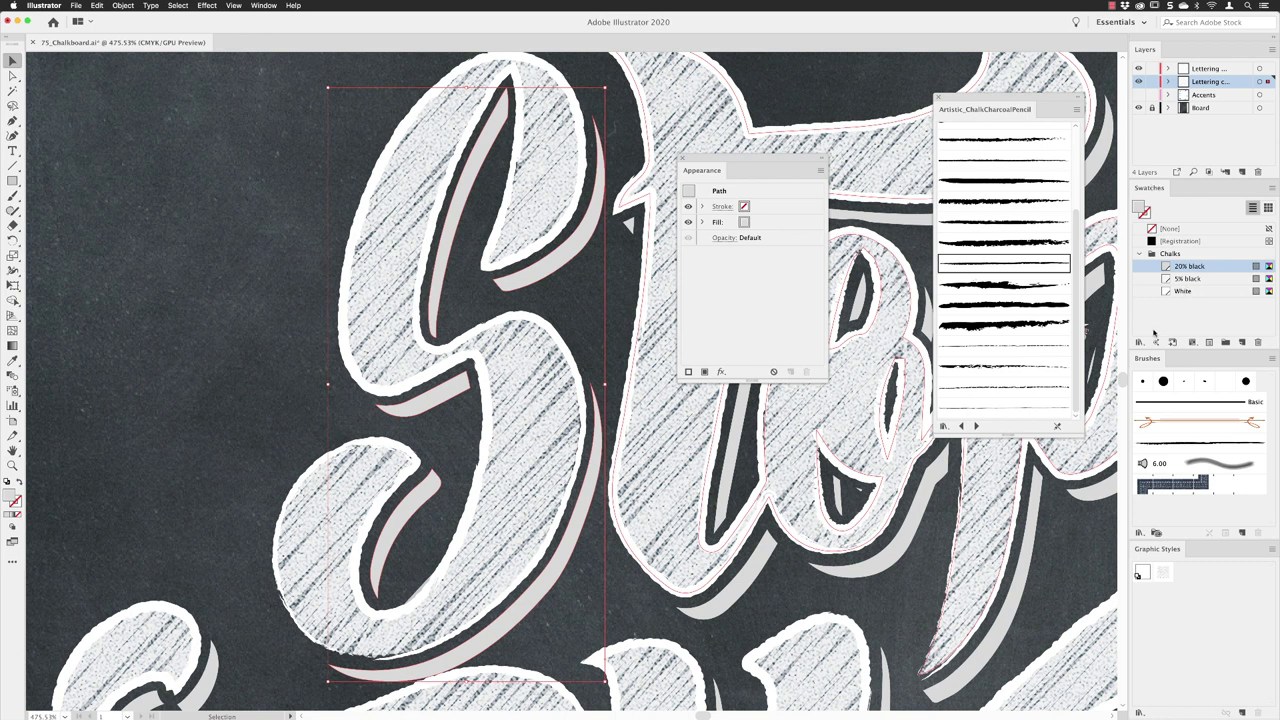
click(1138, 342)
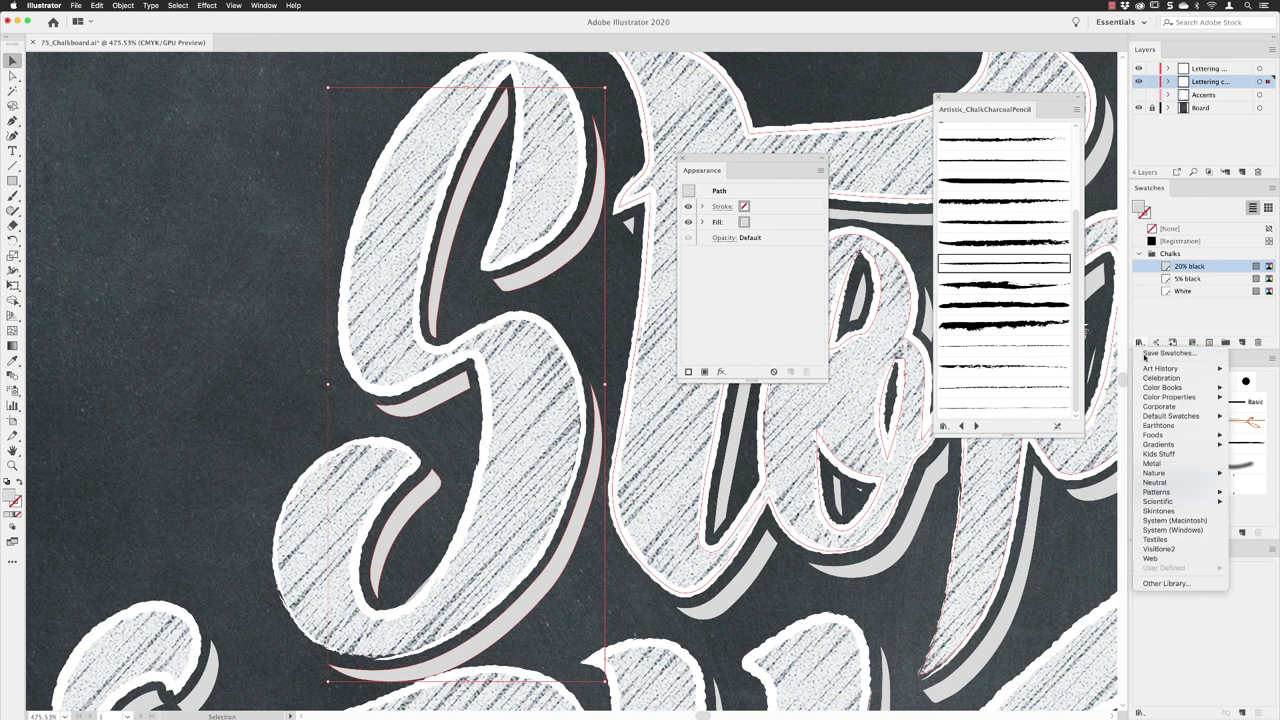
mouse_move(1157, 492)
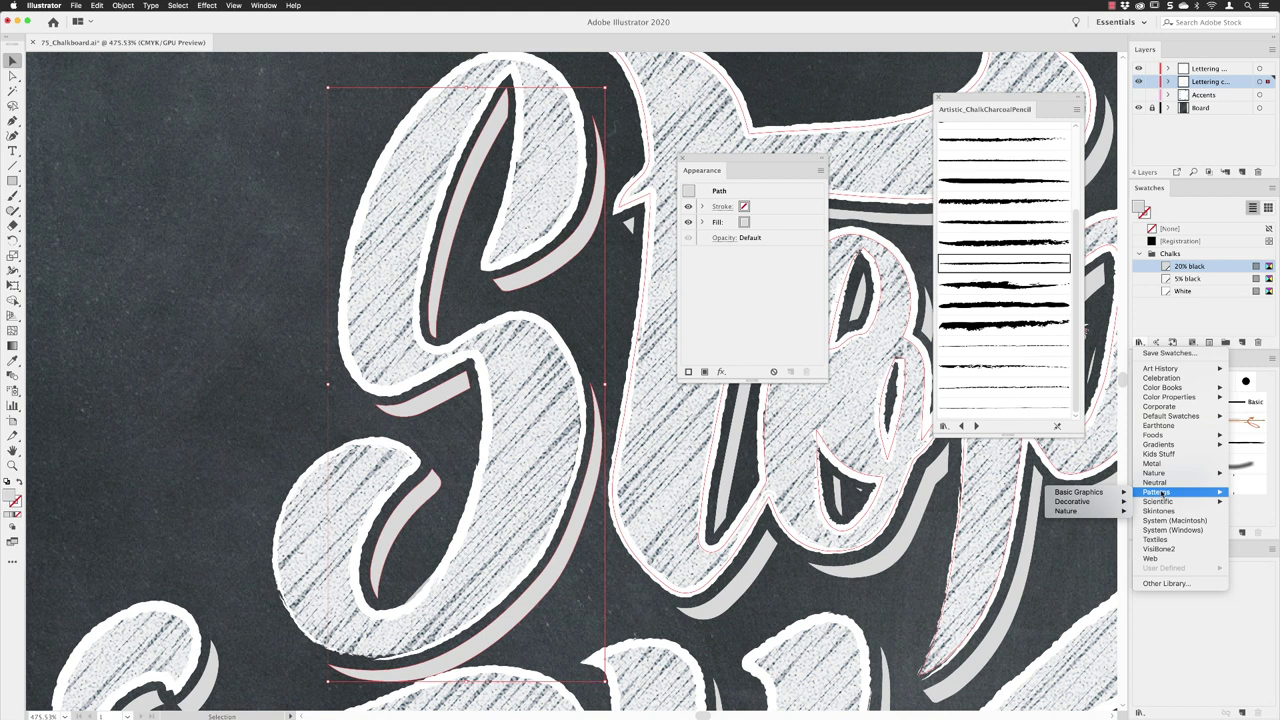
mouse_move(1117, 494)
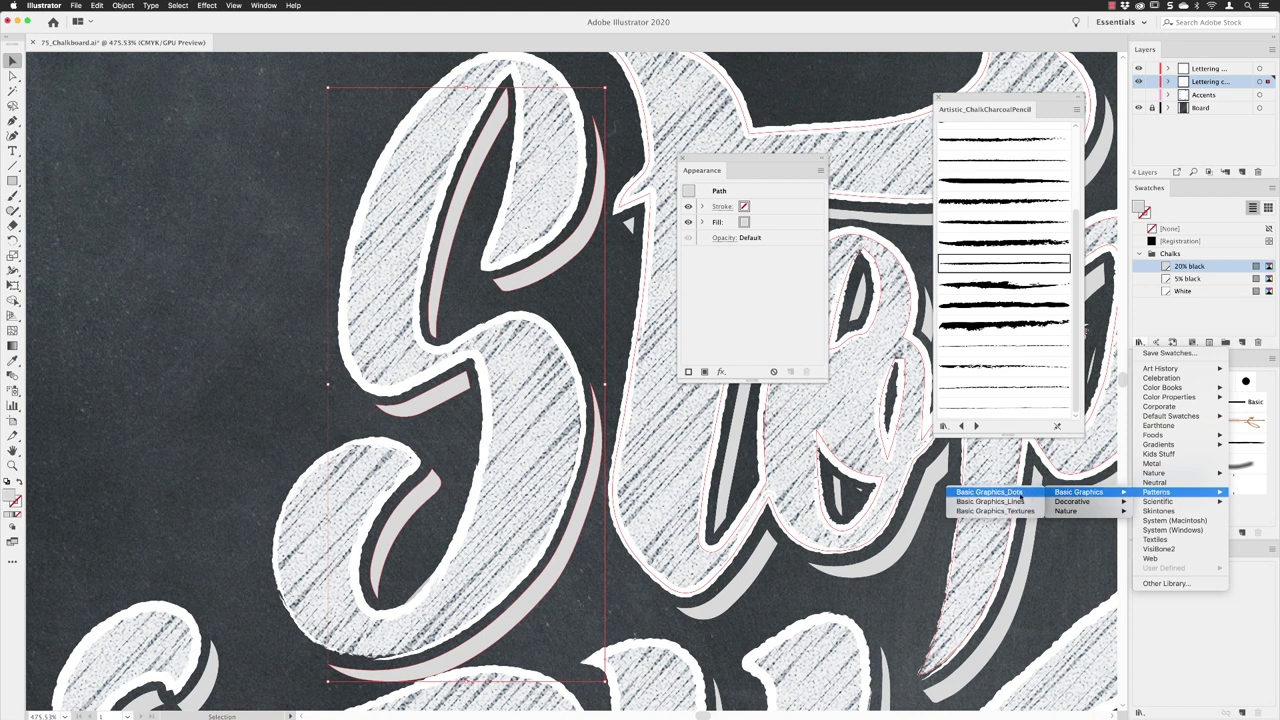
- Fill the S's shadows with the 10 lpi 40% line pattern, then close the line and chalk brush libraries
click(1012, 502)
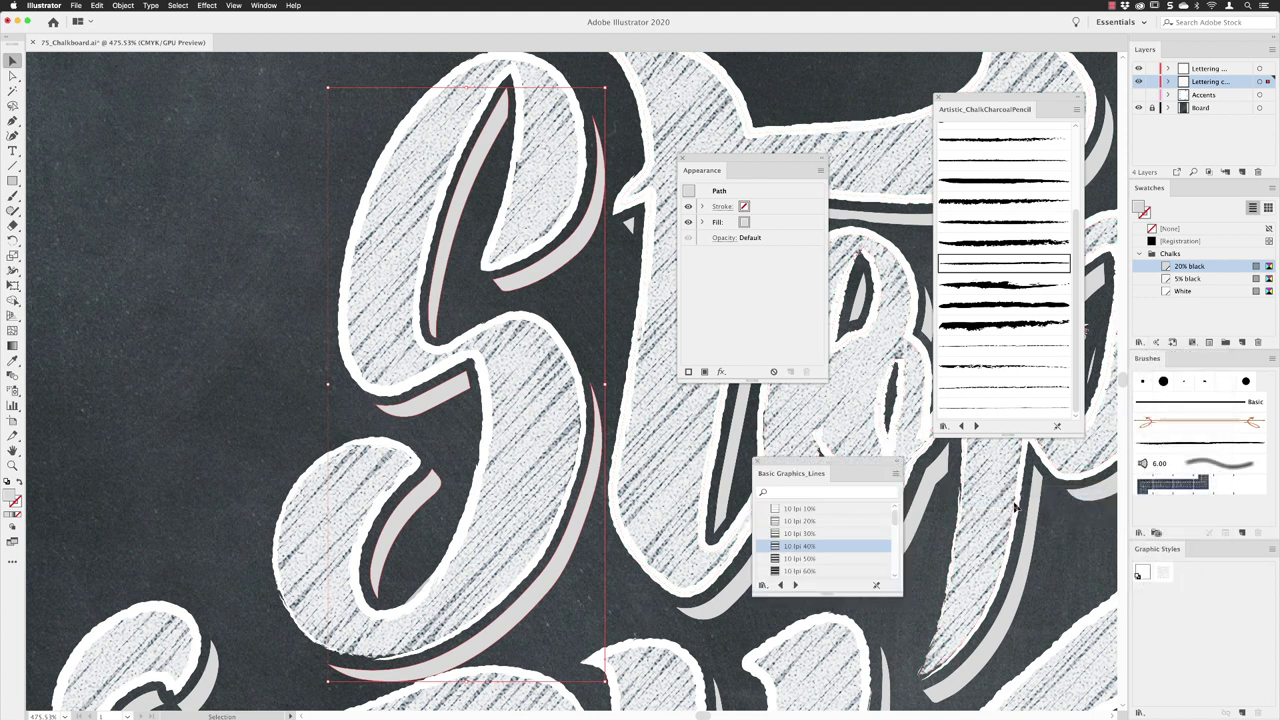
drag(825, 466, 801, 317)
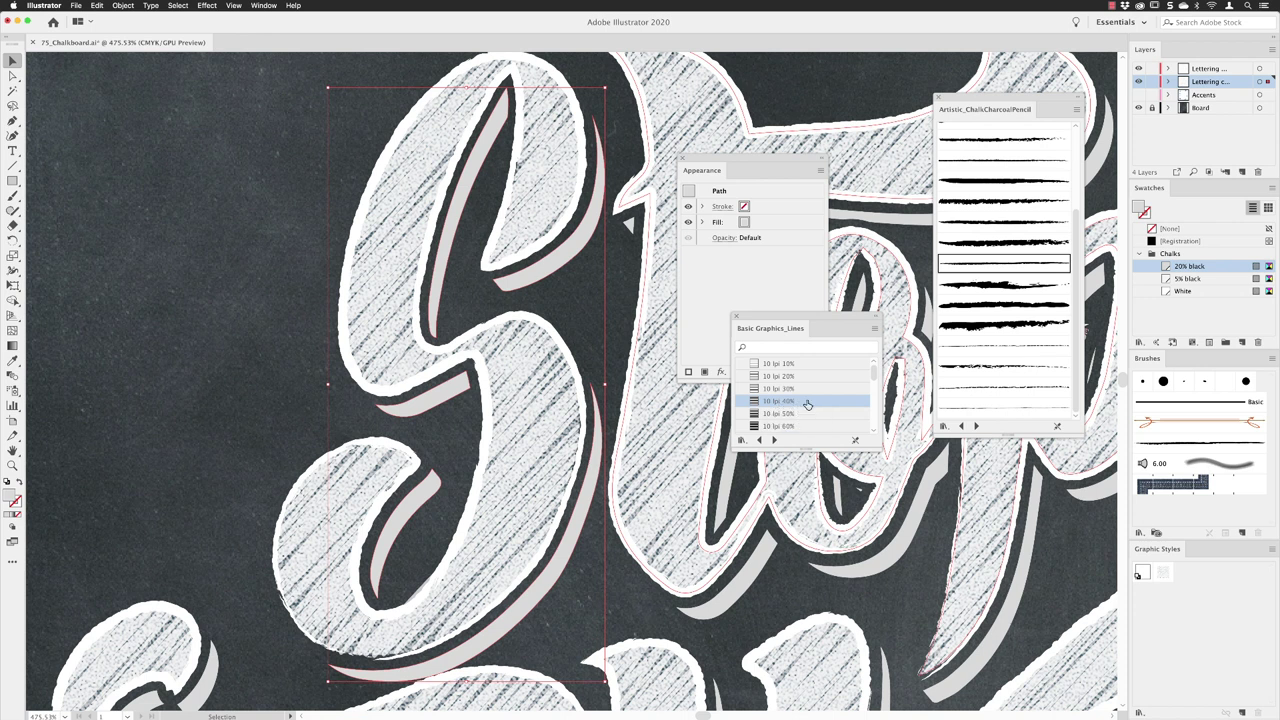
click(807, 403)
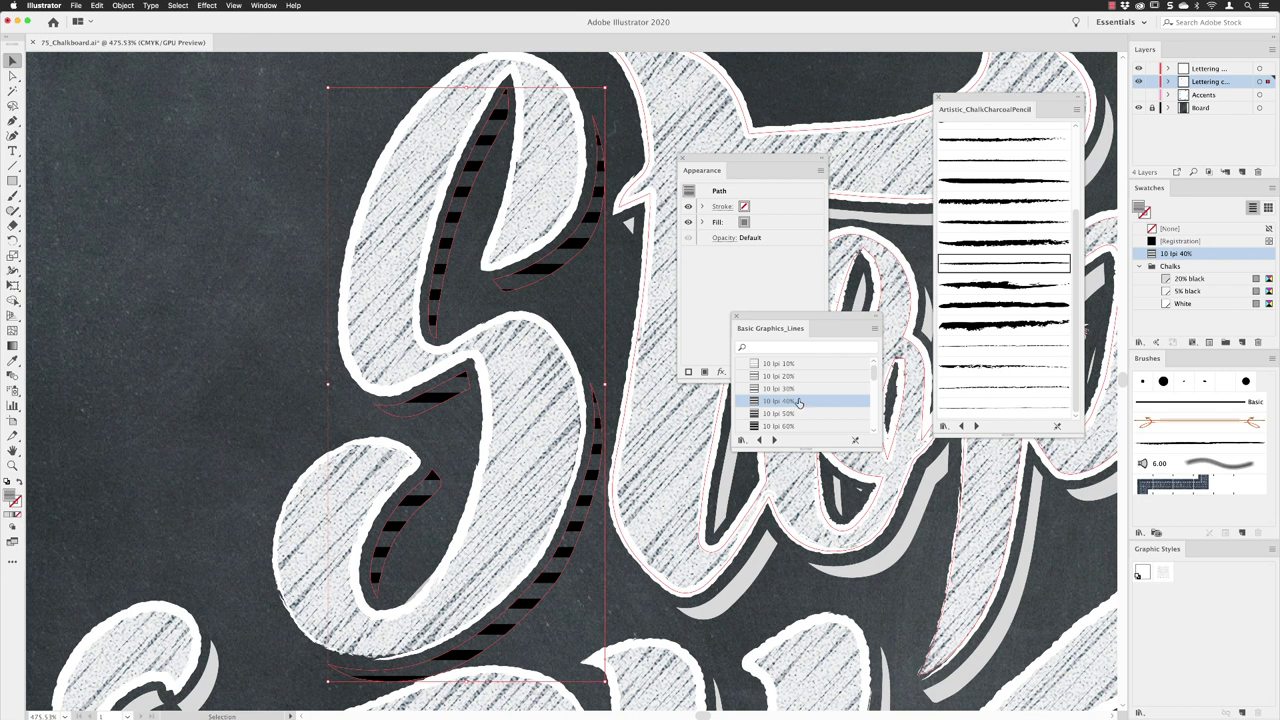
click(737, 317)
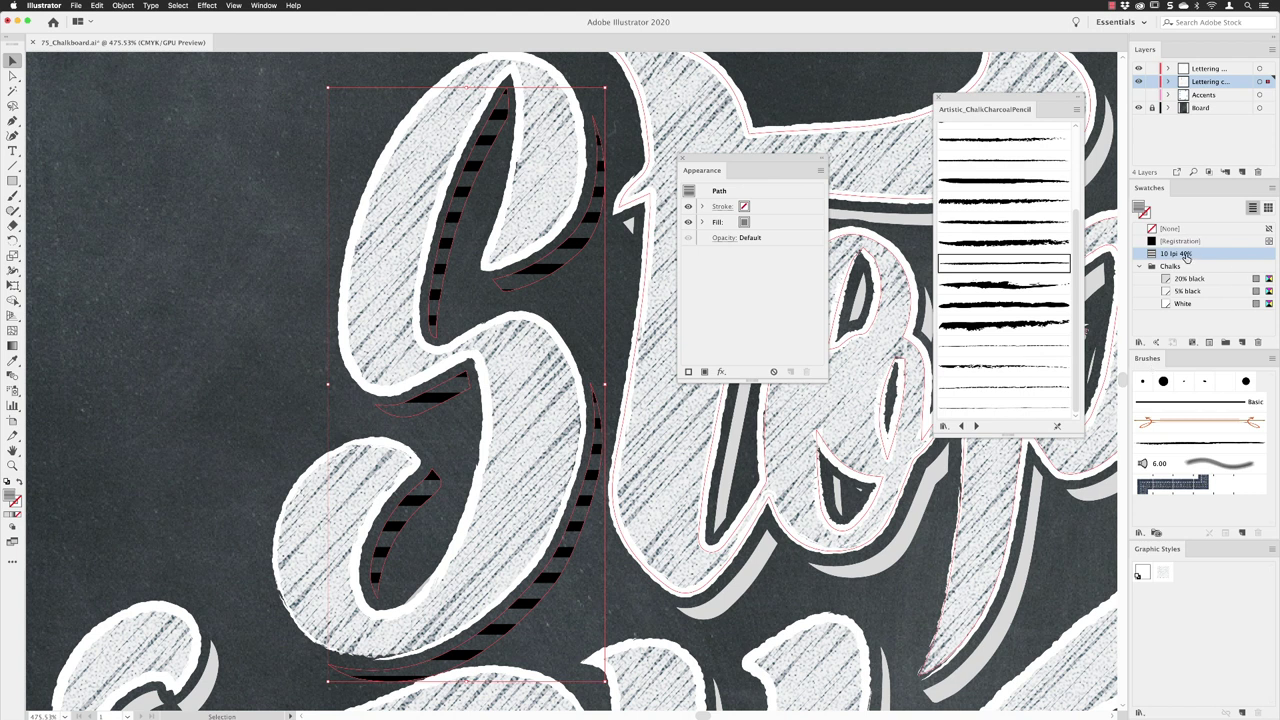
click(938, 99)
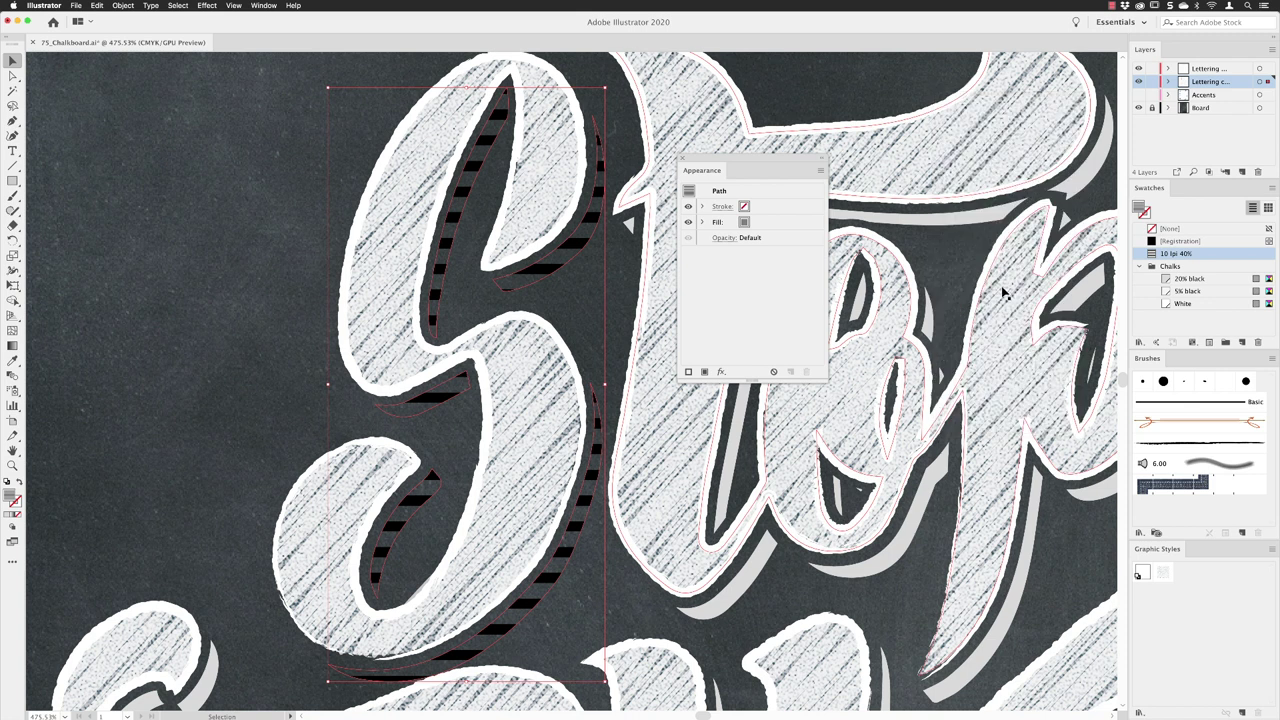
- Edit the 10 lpi 40% pattern so all its stripes use a 20% black stroke
double_click(1152, 257)
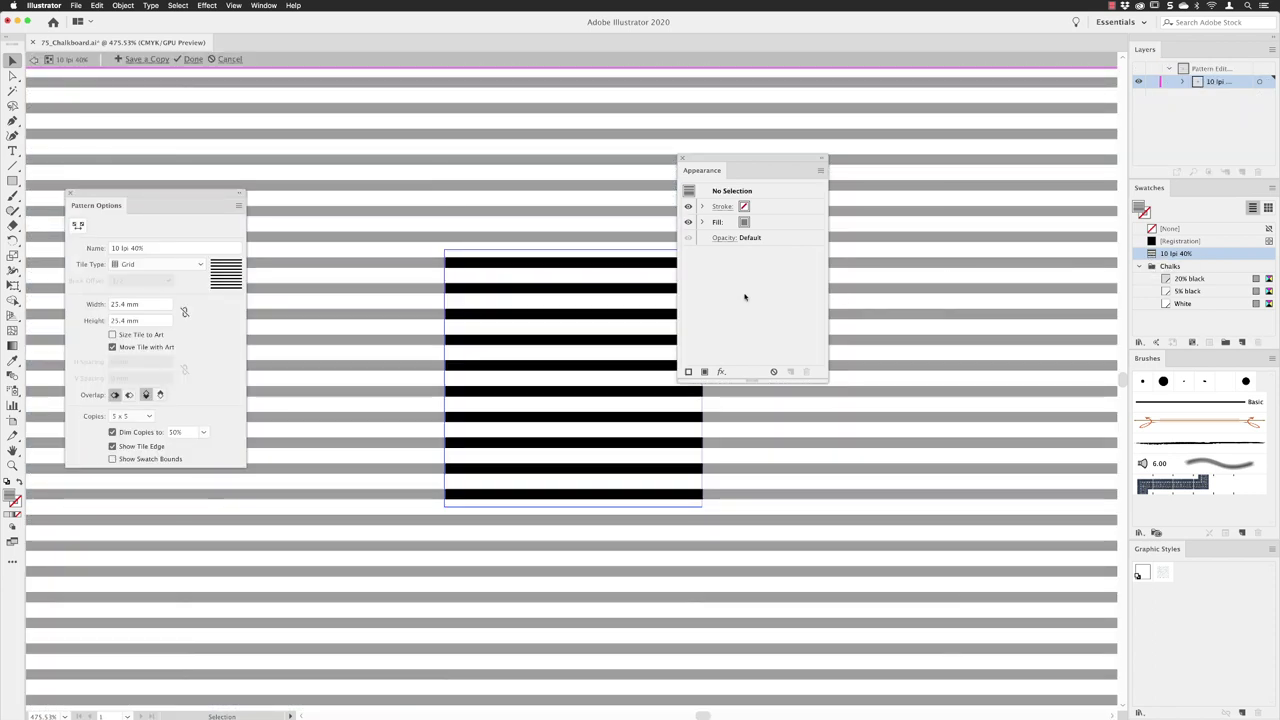
drag(704, 163, 770, 169)
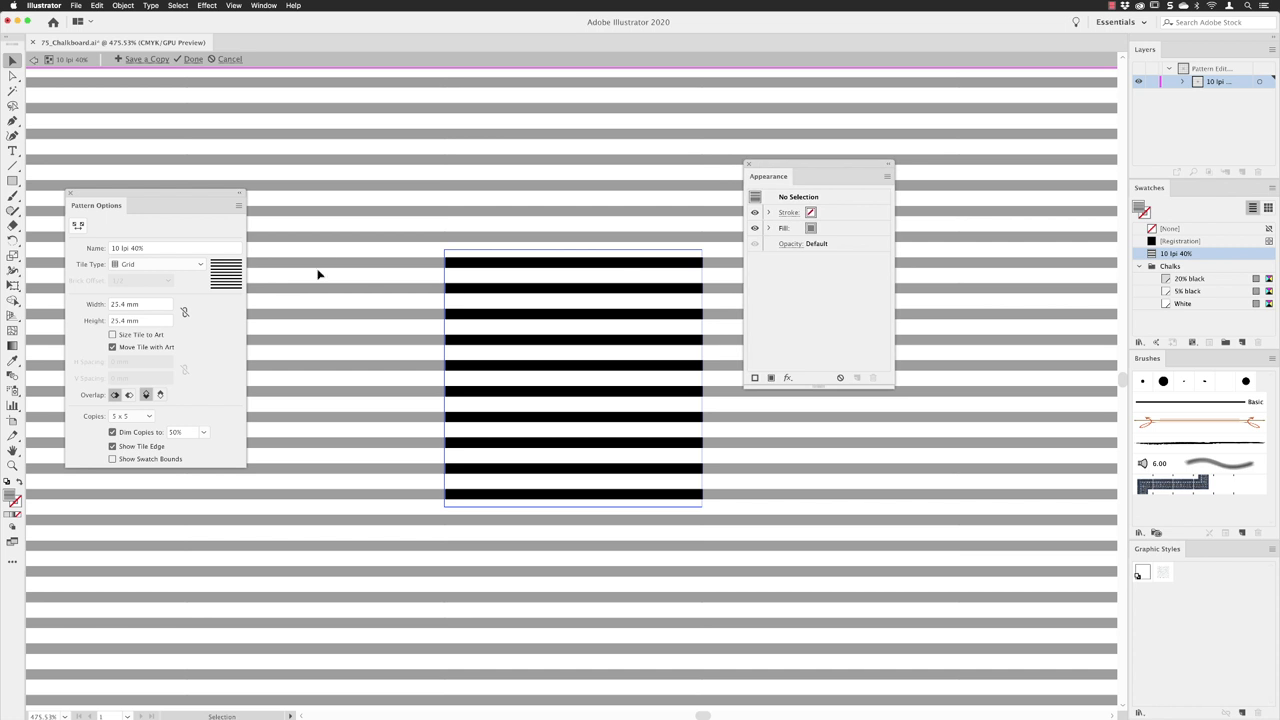
drag(415, 216, 729, 576)
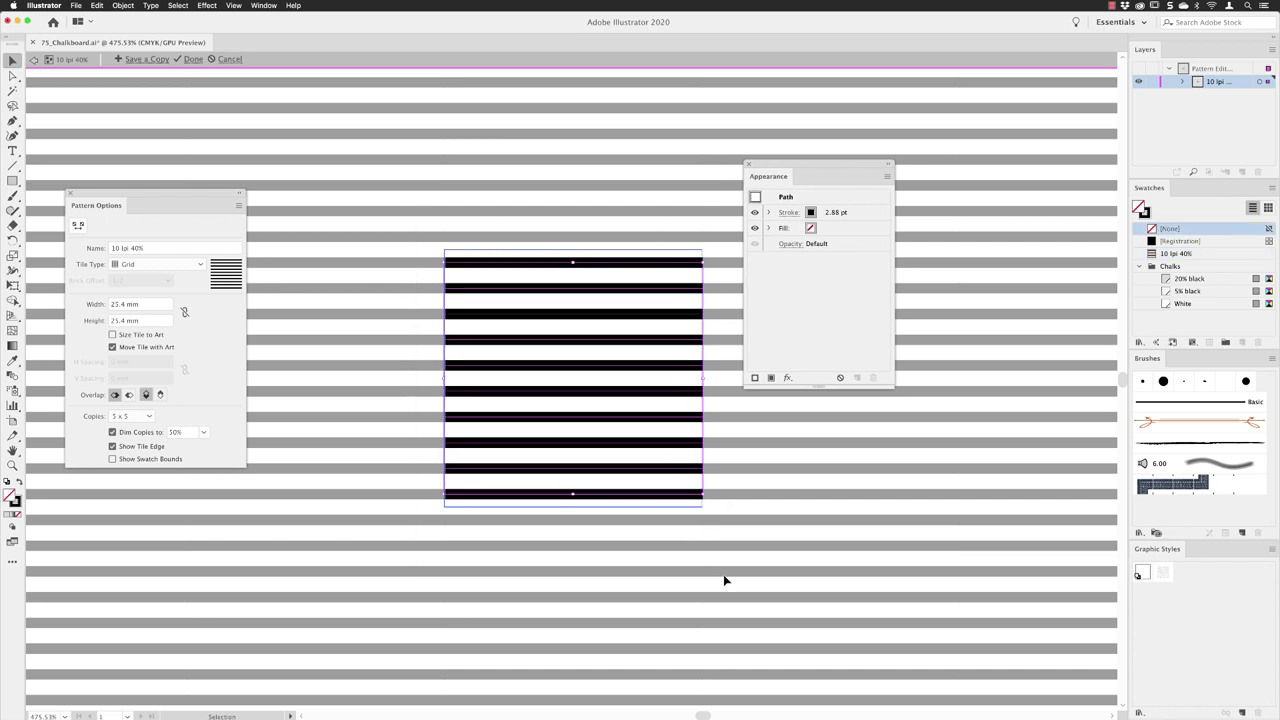
click(1145, 212)
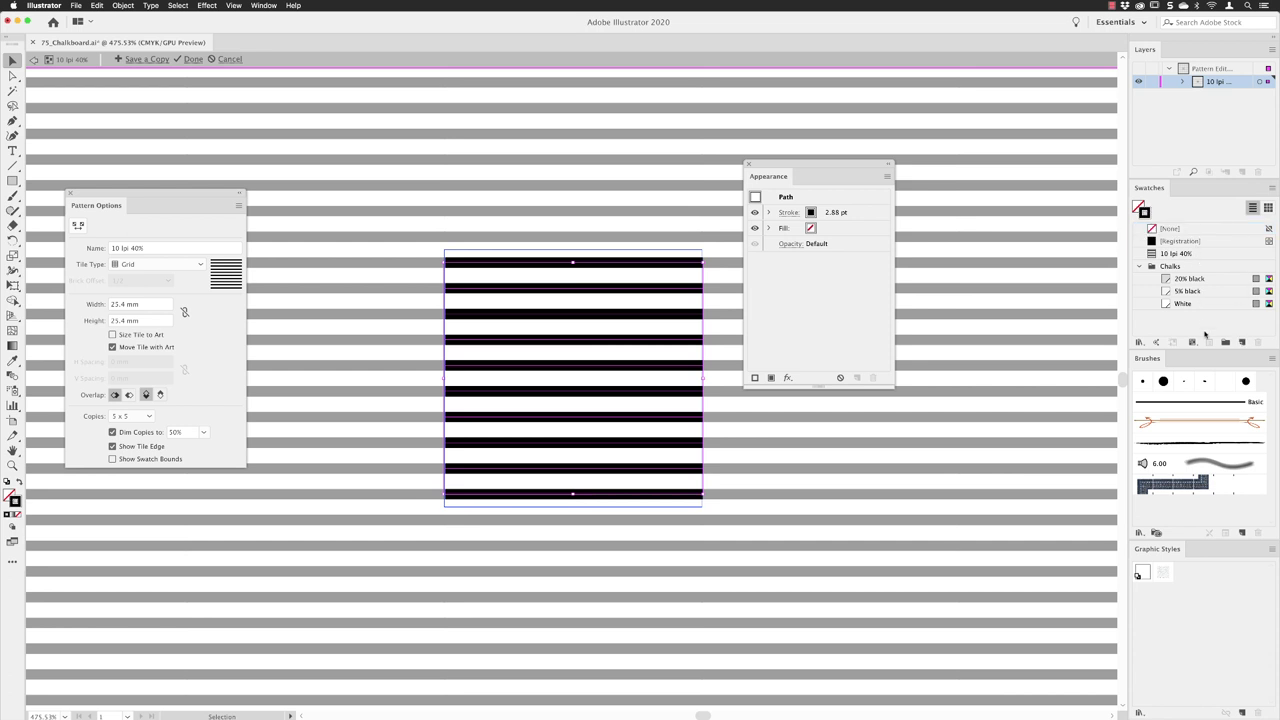
click(1207, 280)
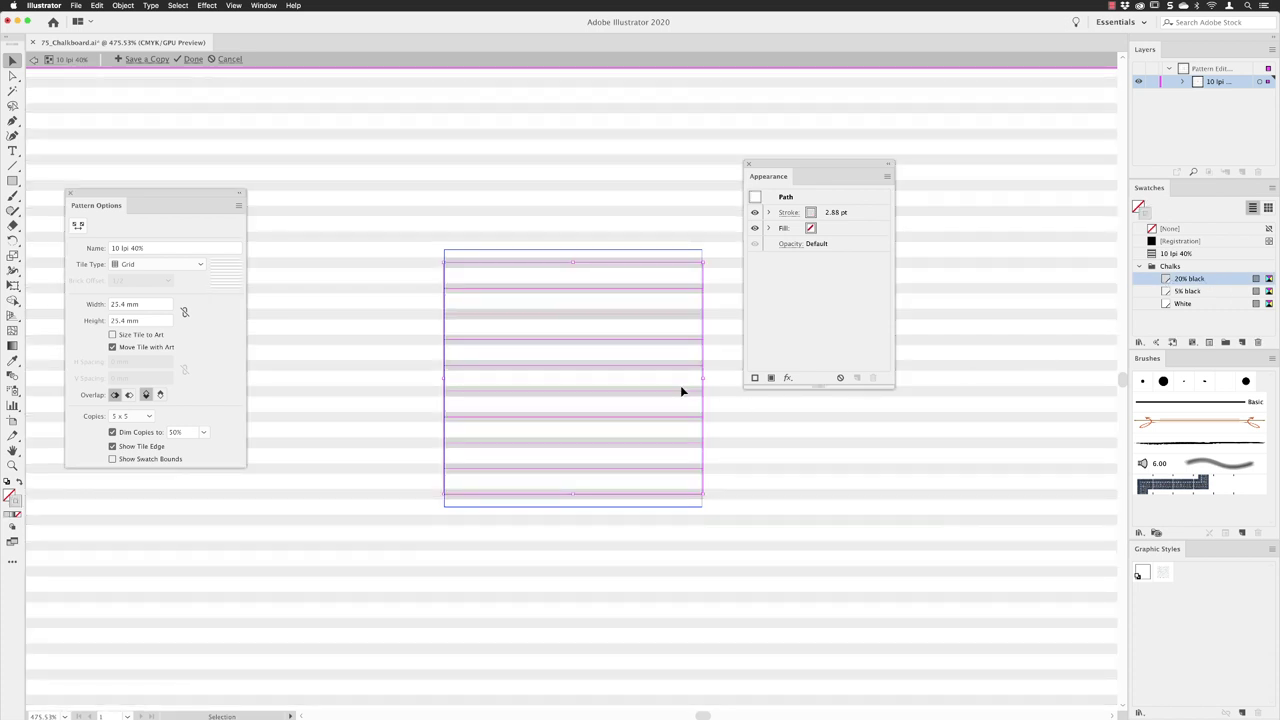
click(191, 59)
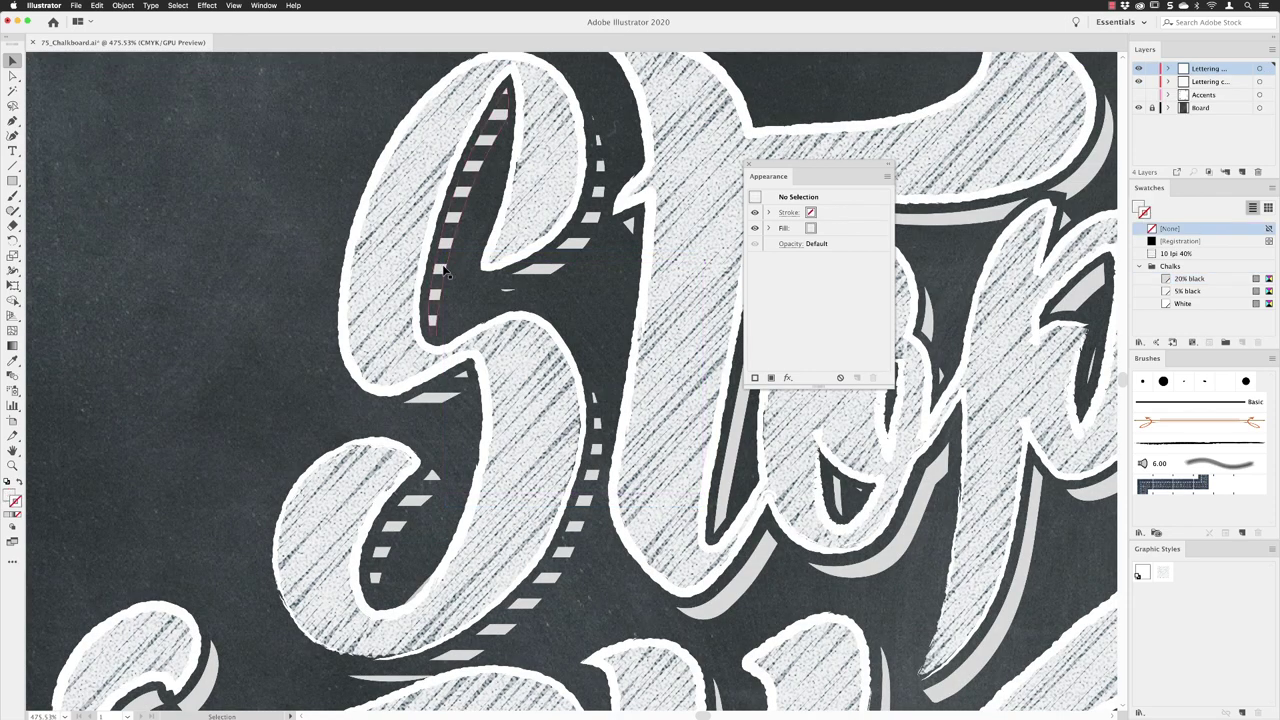
- Select the S's upper, lower and small middle shadow shapes
click(563, 266)
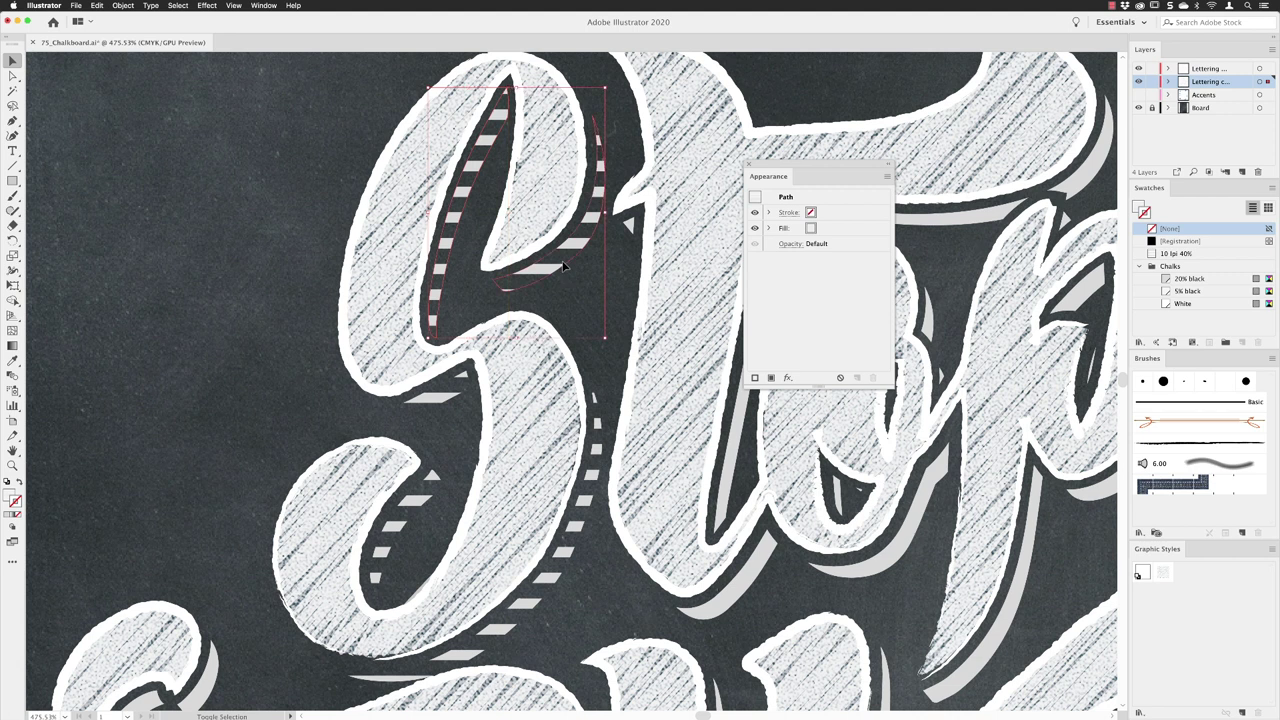
shift+click(558, 580)
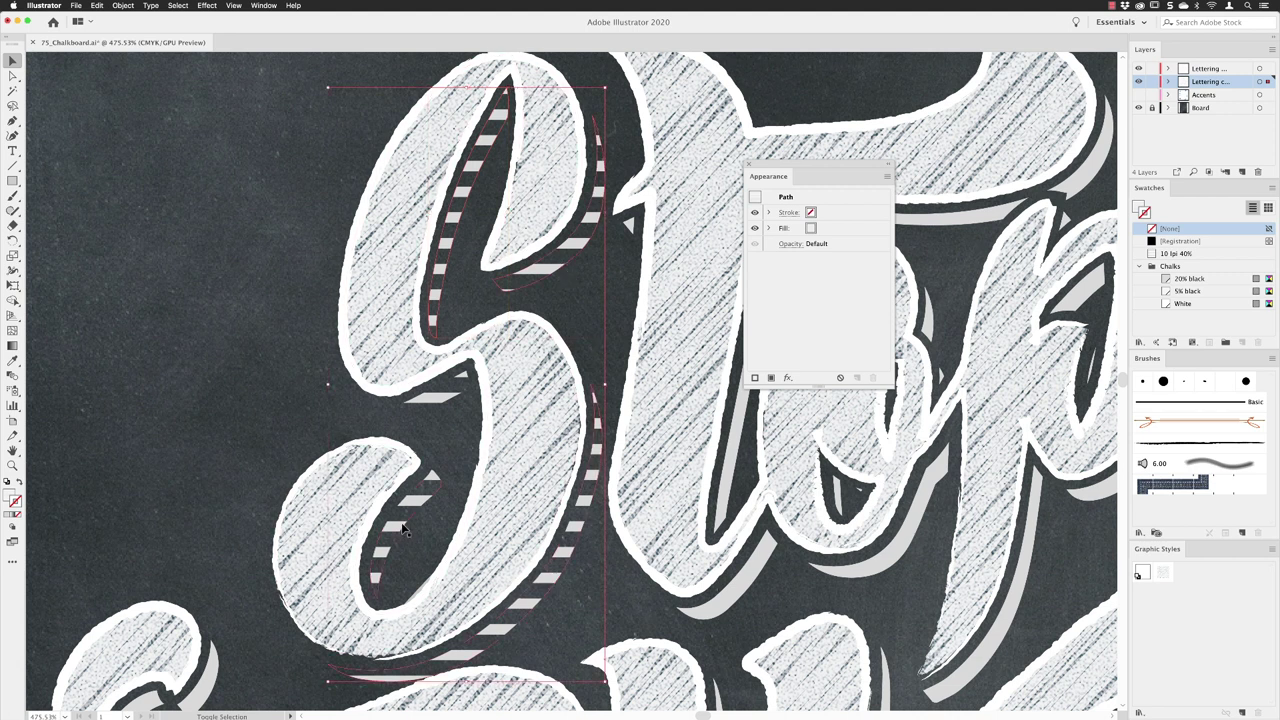
shift+click(428, 401)
- Rotate only their stripe pattern by 305°, leaving the shadow shapes unchanged
click(121, 6)
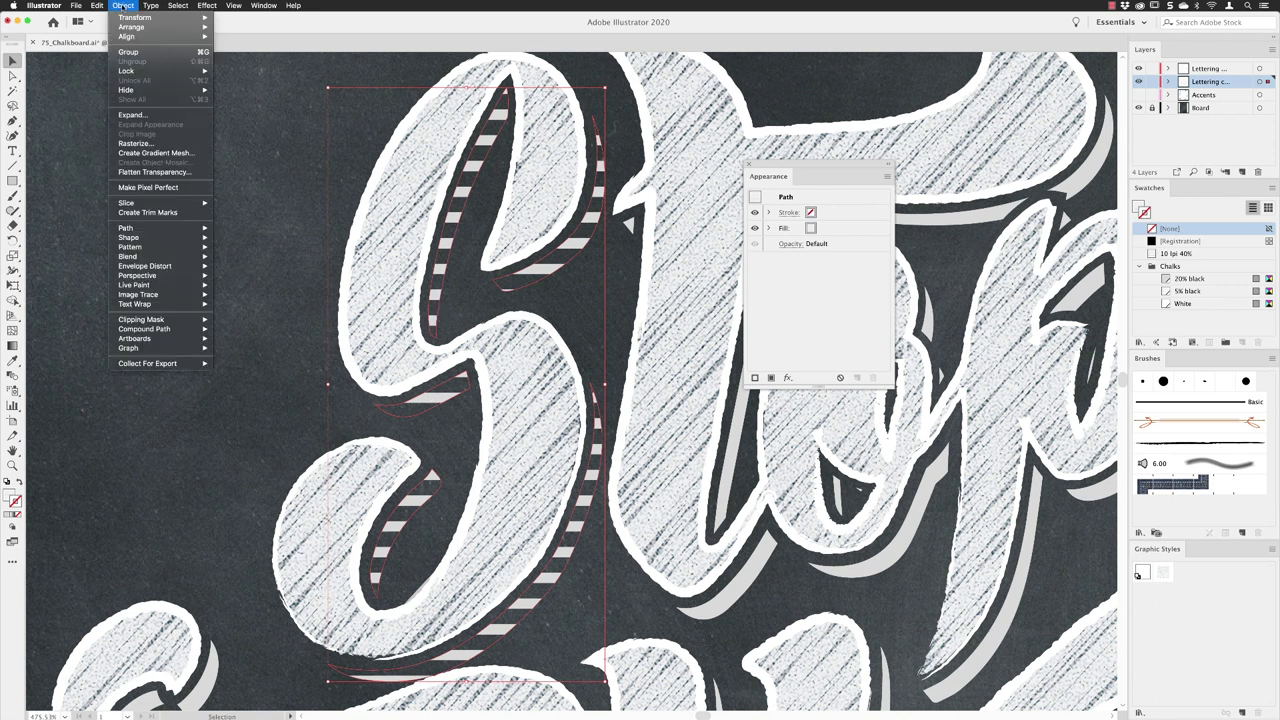
mouse_move(135, 17)
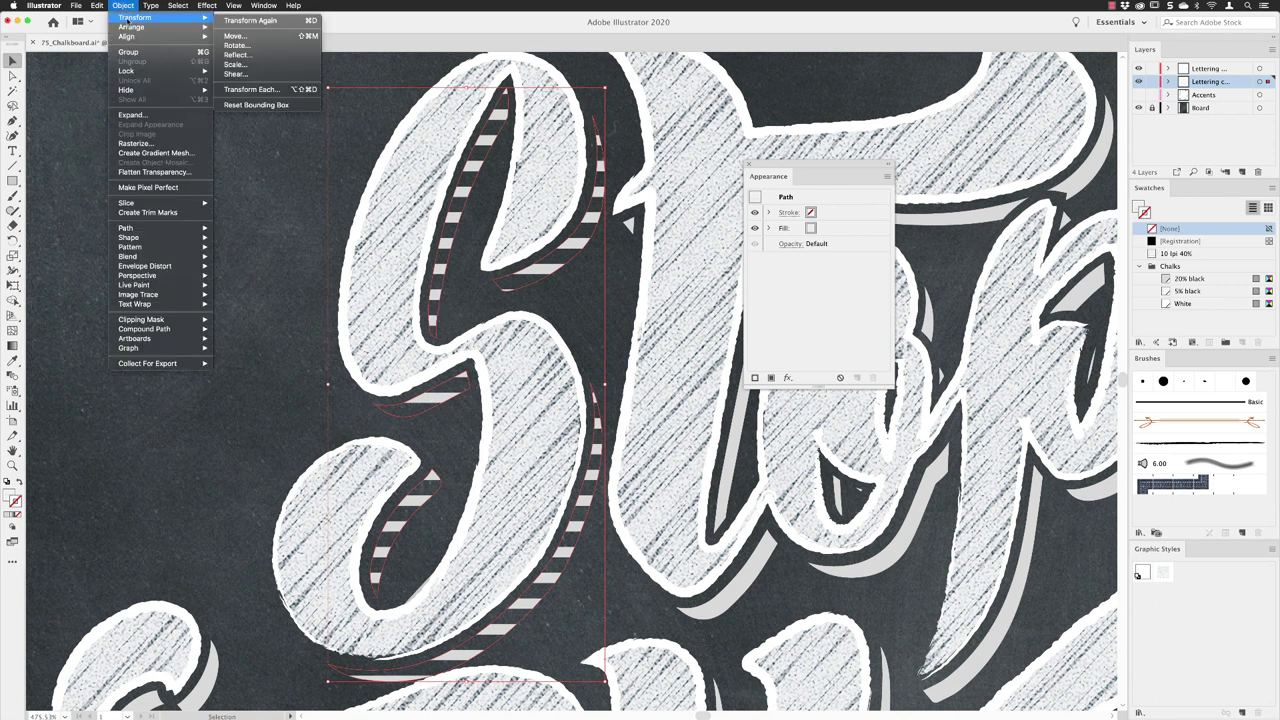
click(249, 46)
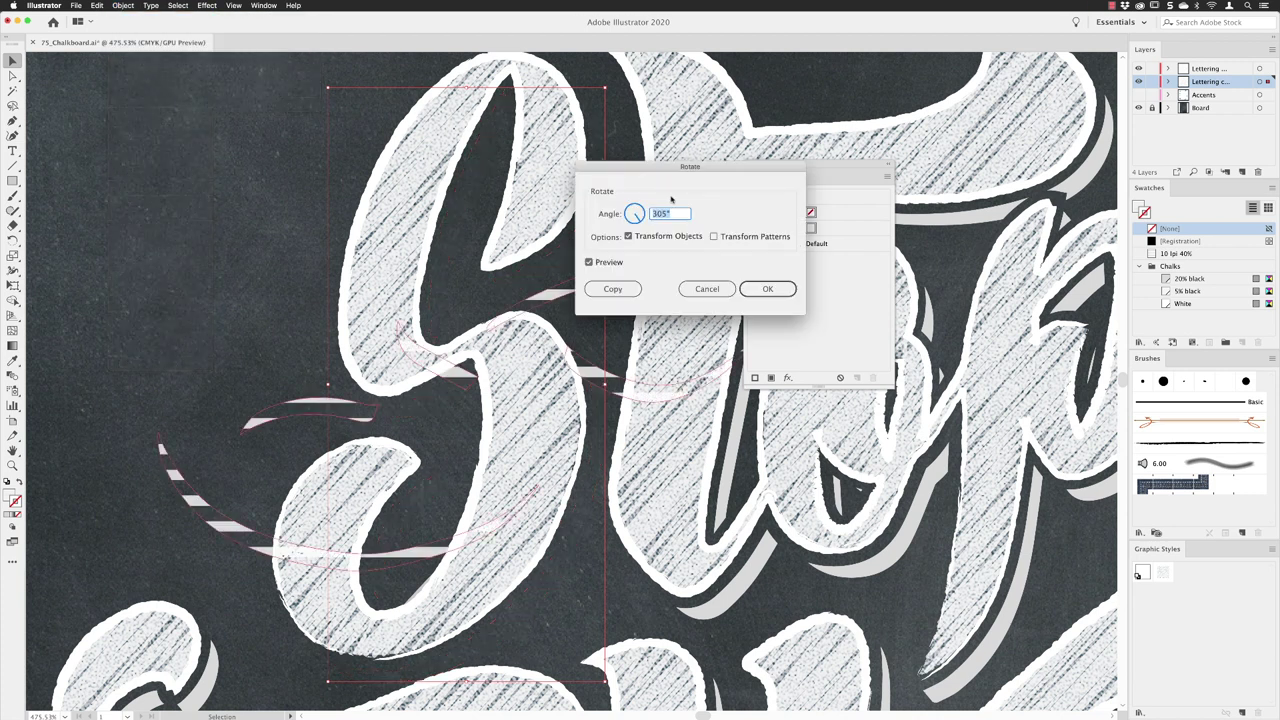
click(628, 236)
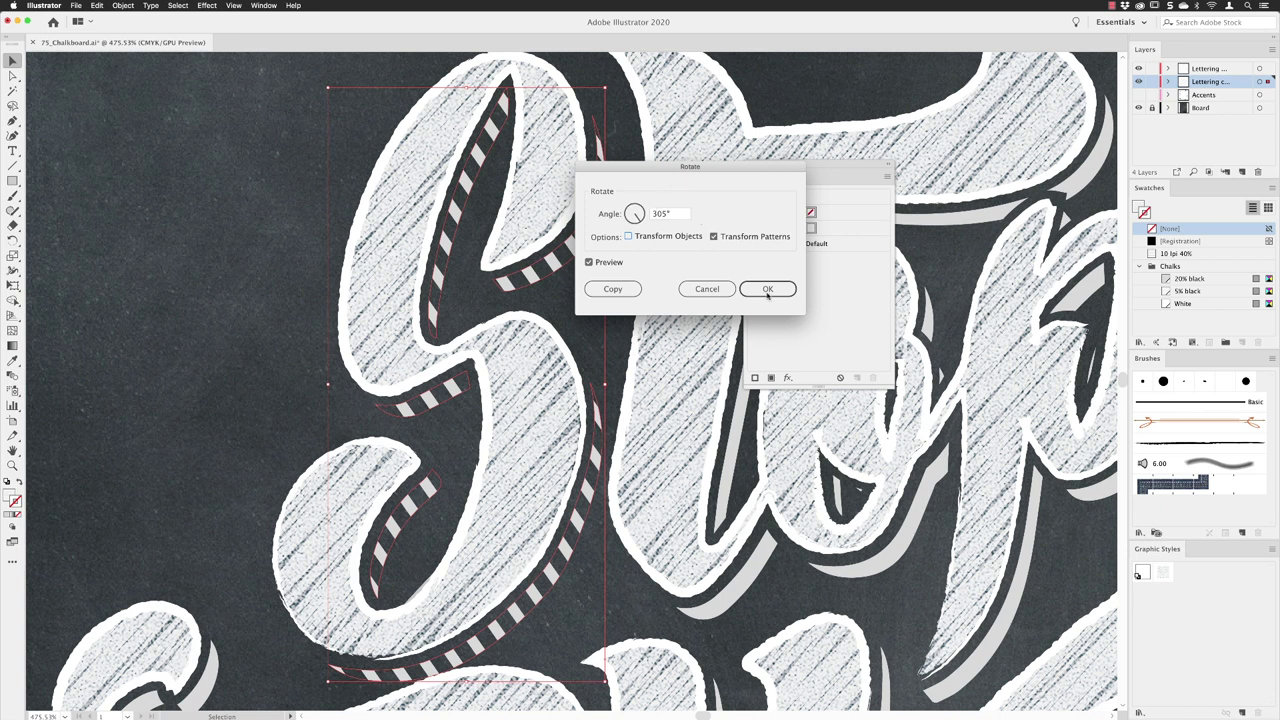
click(641, 215)
drag(638, 215, 646, 227)
click(751, 289)
click(763, 289)
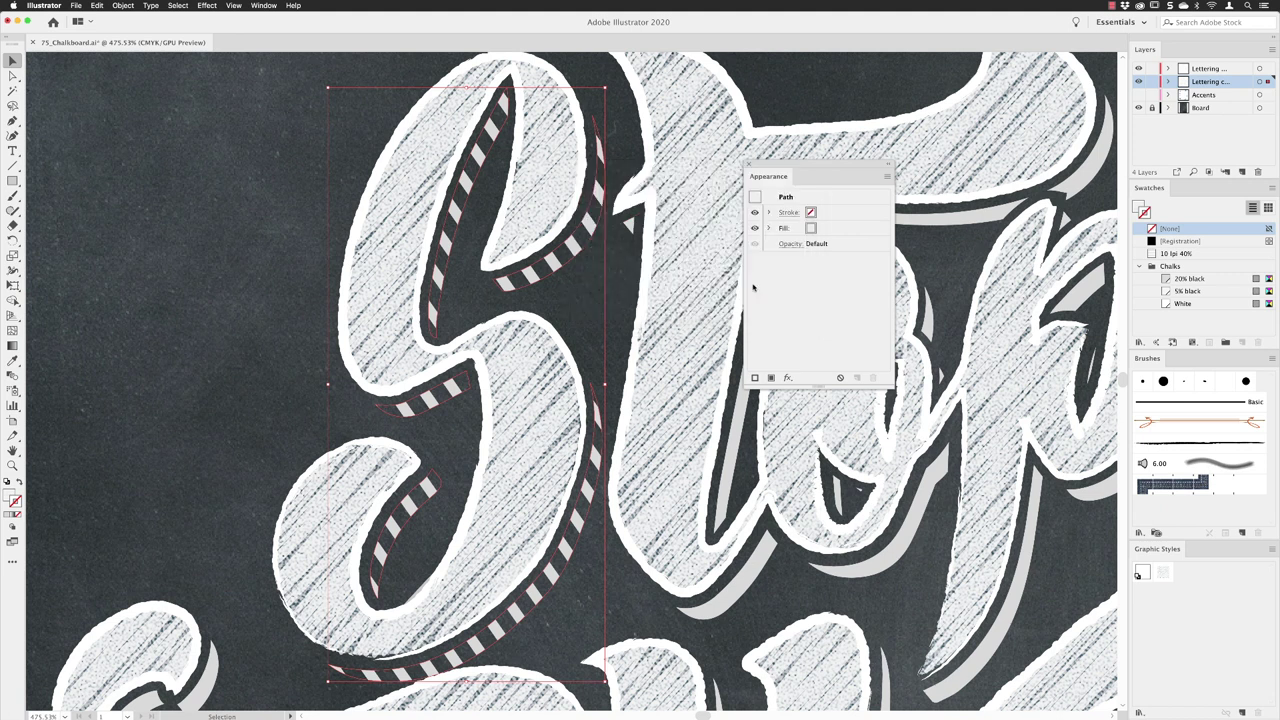
- Scale only the shadow's stripe pattern uniformly to 55%, keeping the shapes' size
click(123, 5)
mouse_move(131, 19)
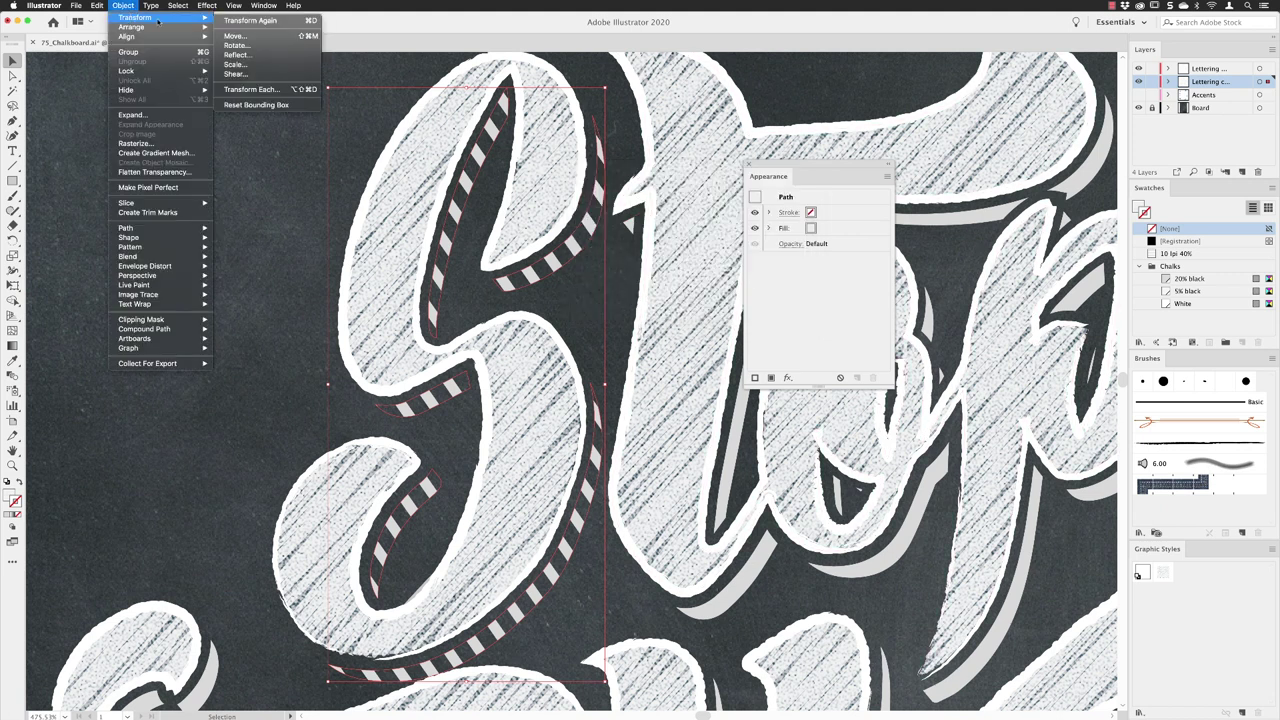
click(258, 65)
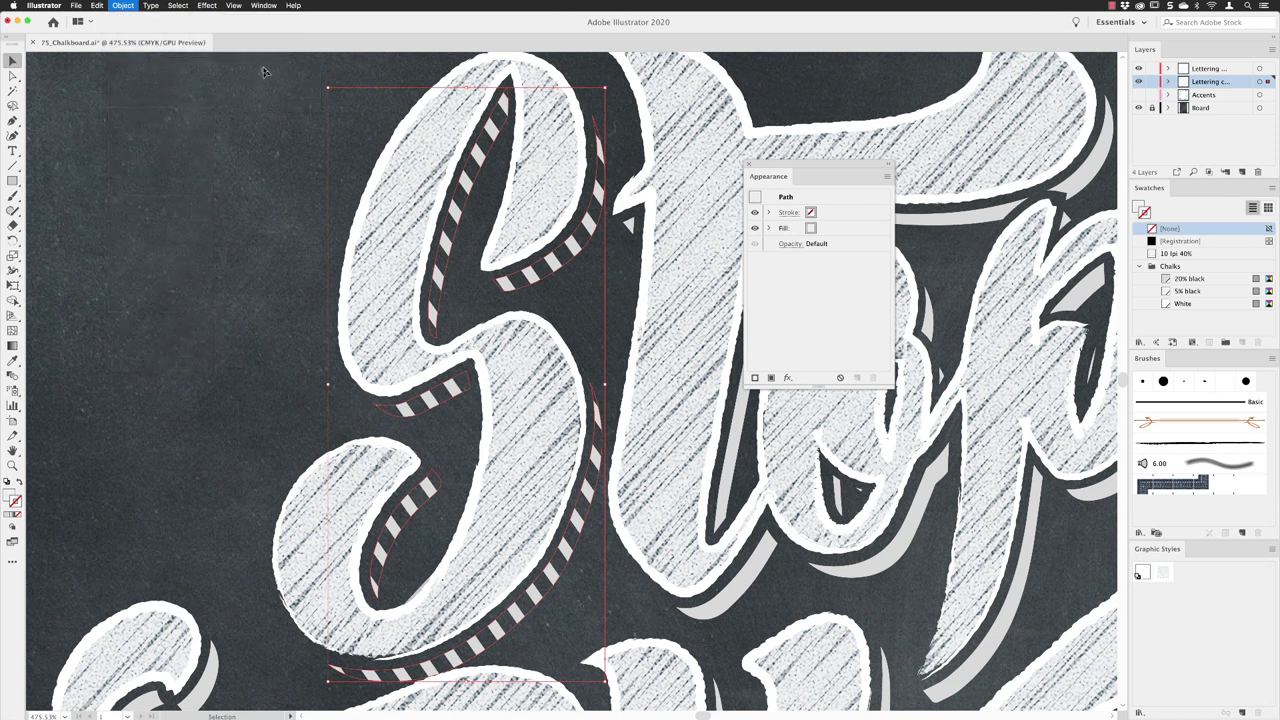
drag(403, 131, 789, 88)
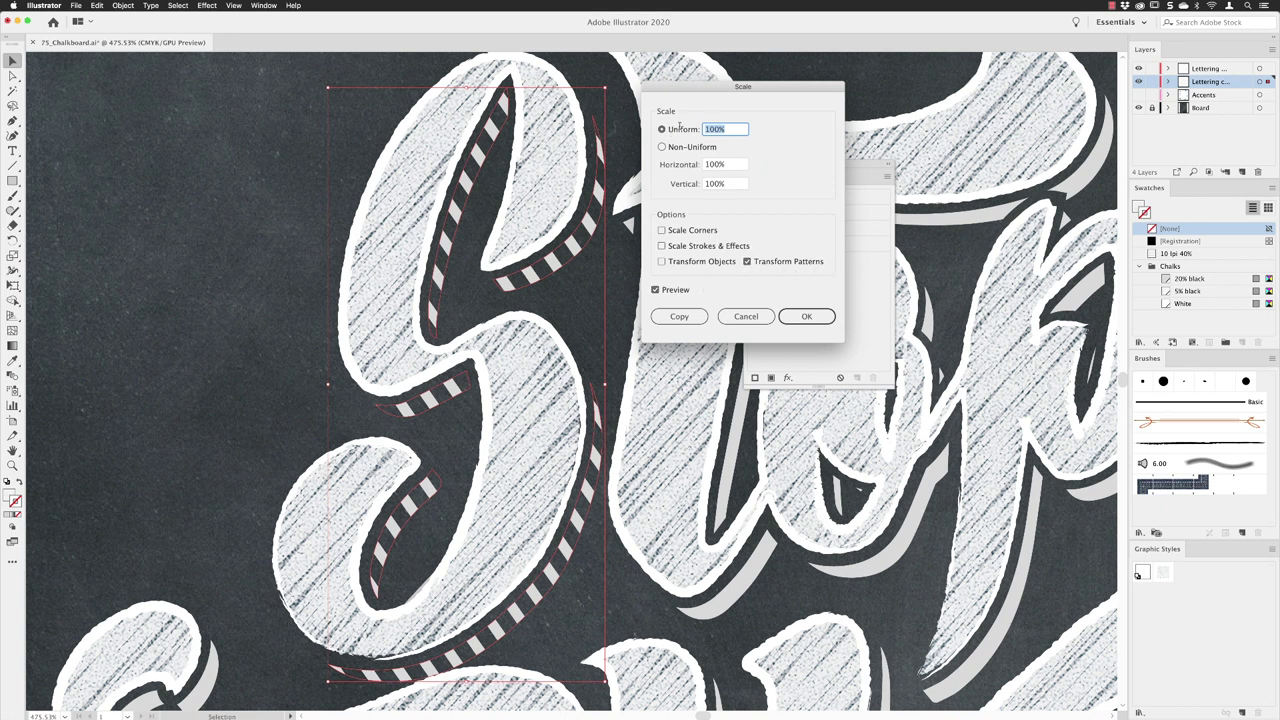
key(Down)
key(Down)
key(Down)
key(Down)
key(Down)
key(Down)
key(Down)
key(Down)
key(Down)
key(Down)
key(Down)
key(Down)
key(Down)
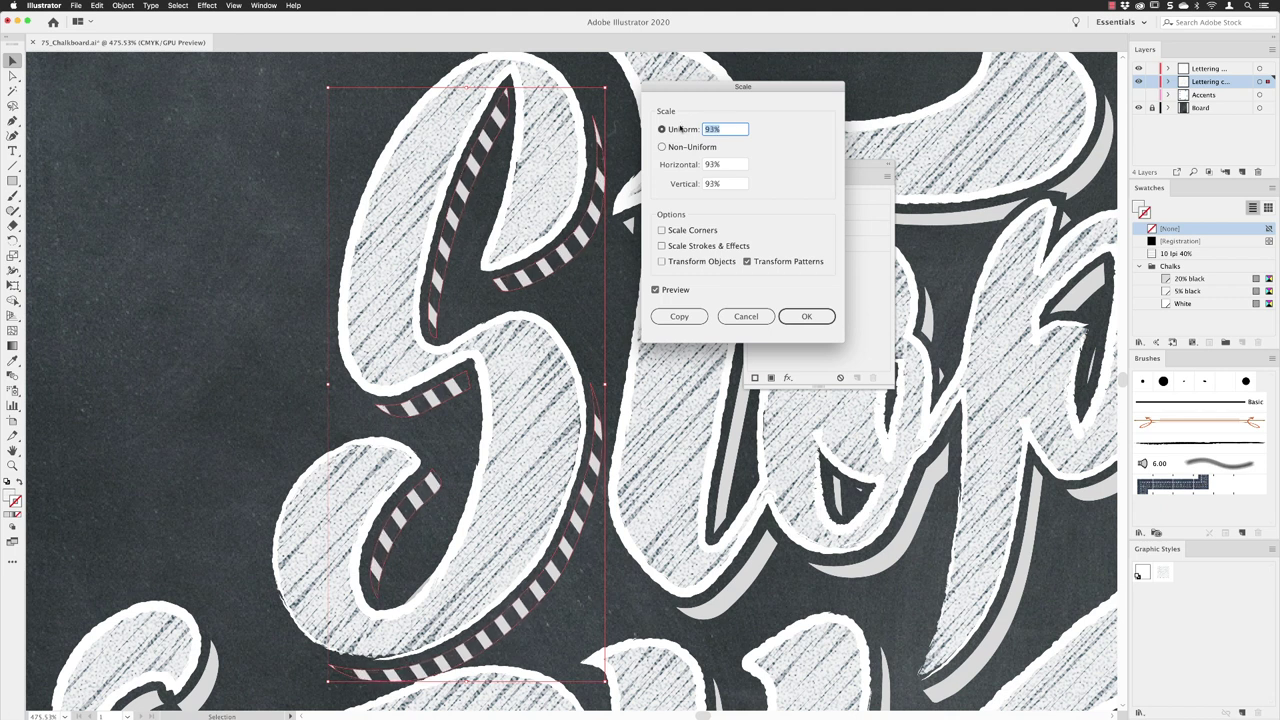
key(Down)
key(Down)
key(Down)
key(Down)
key(Down)
key(Down)
key(Down)
key(Down)
key(Down)
key(Down)
key(Down)
key(Down)
key(Down)
key(Down)
key(Down)
key(Down)
key(Down)
key(Down)
key(Down)
key(Down)
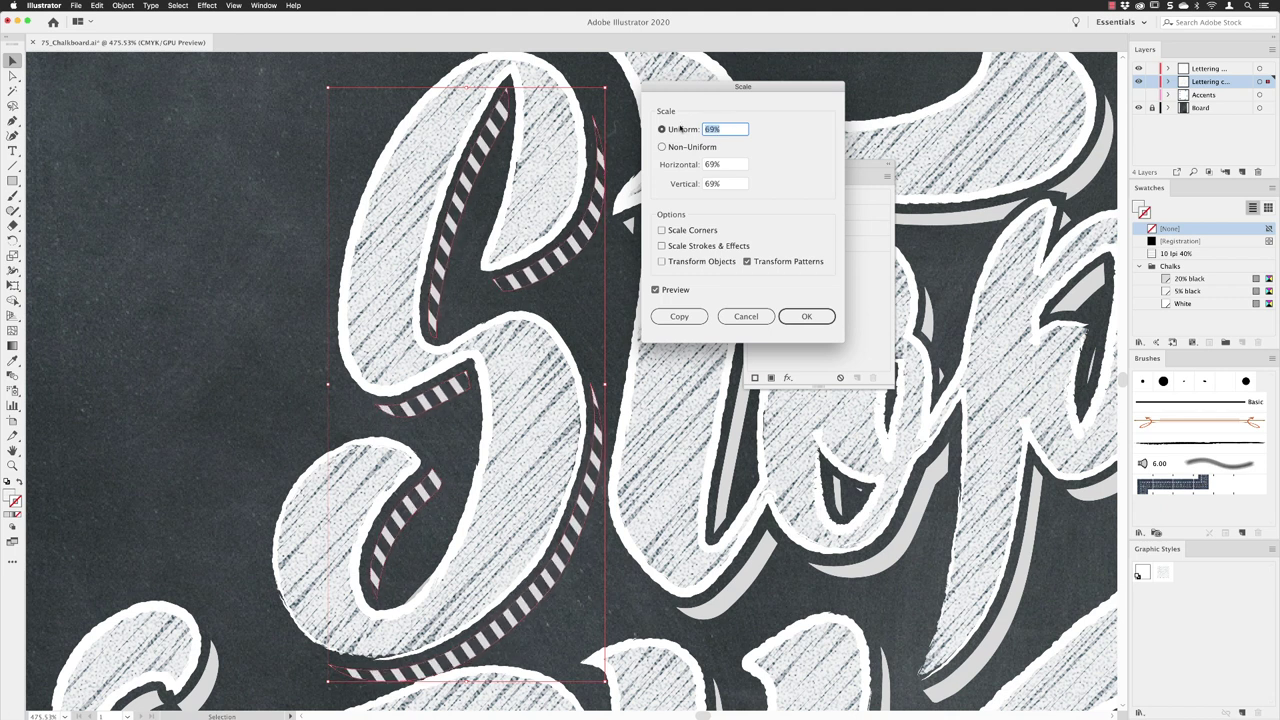
key(Down)
key(Down)
key(Down)
key(Down)
key(Down)
key(Down)
key(Down)
key(Down)
key(Down)
key(Down)
key(Down)
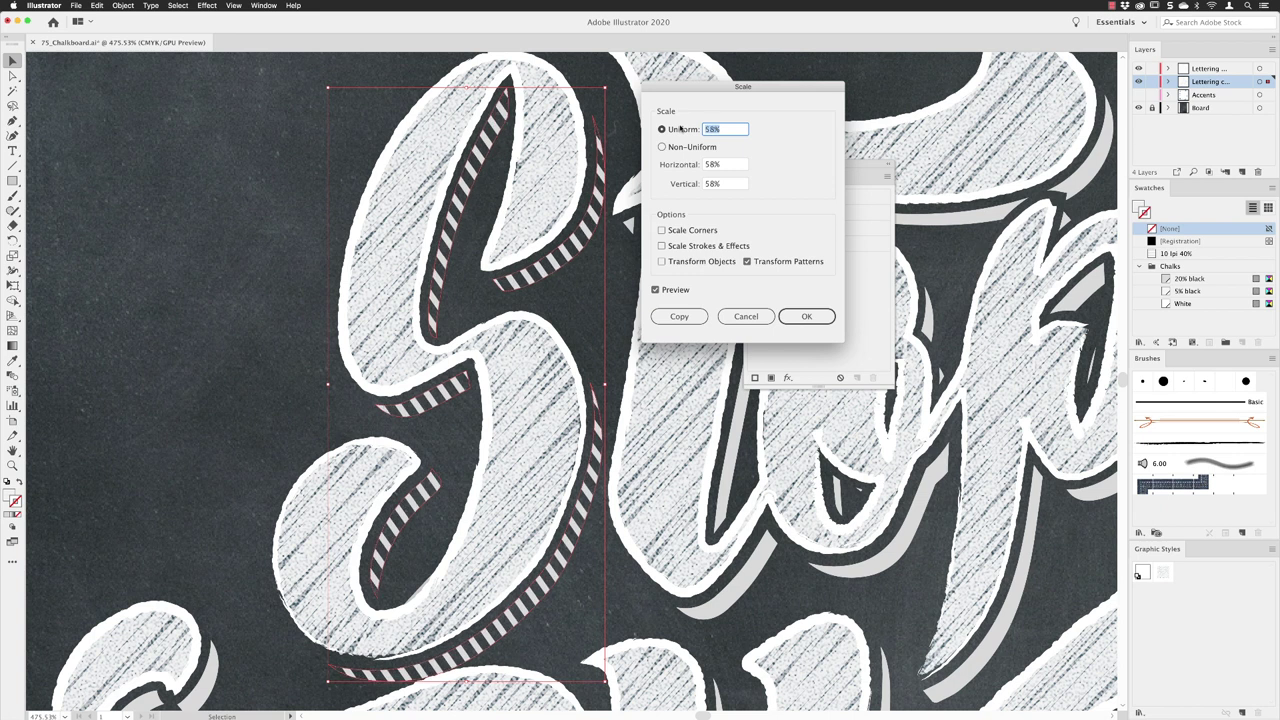
key(Down)
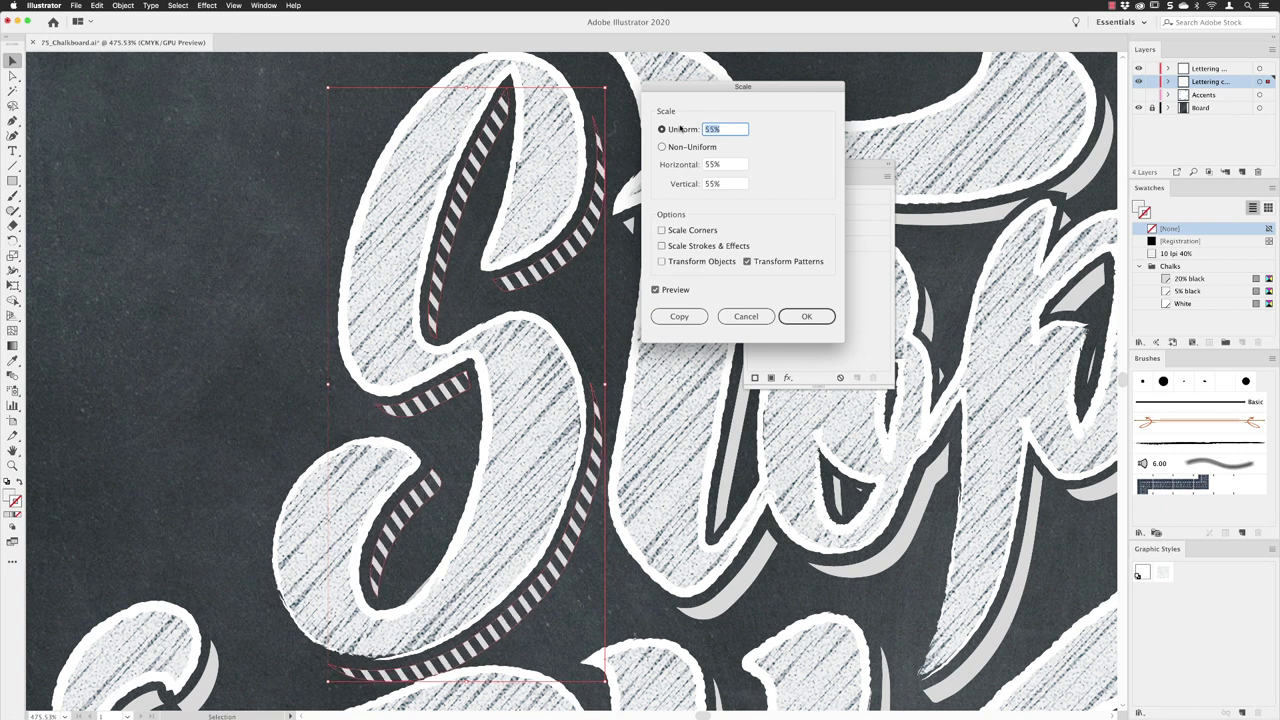
click(811, 317)
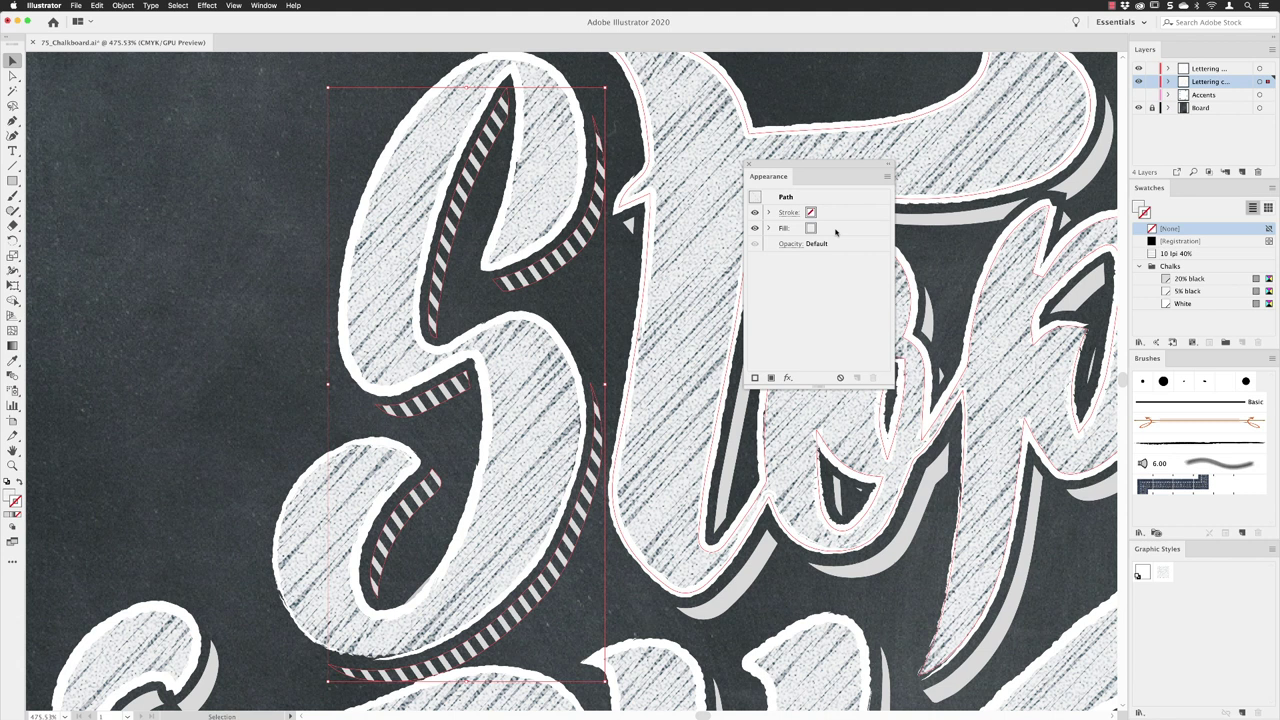
- Add a Sketch > Reticulation effect from the Effect Gallery to the shadow's striped fill
click(835, 231)
click(768, 229)
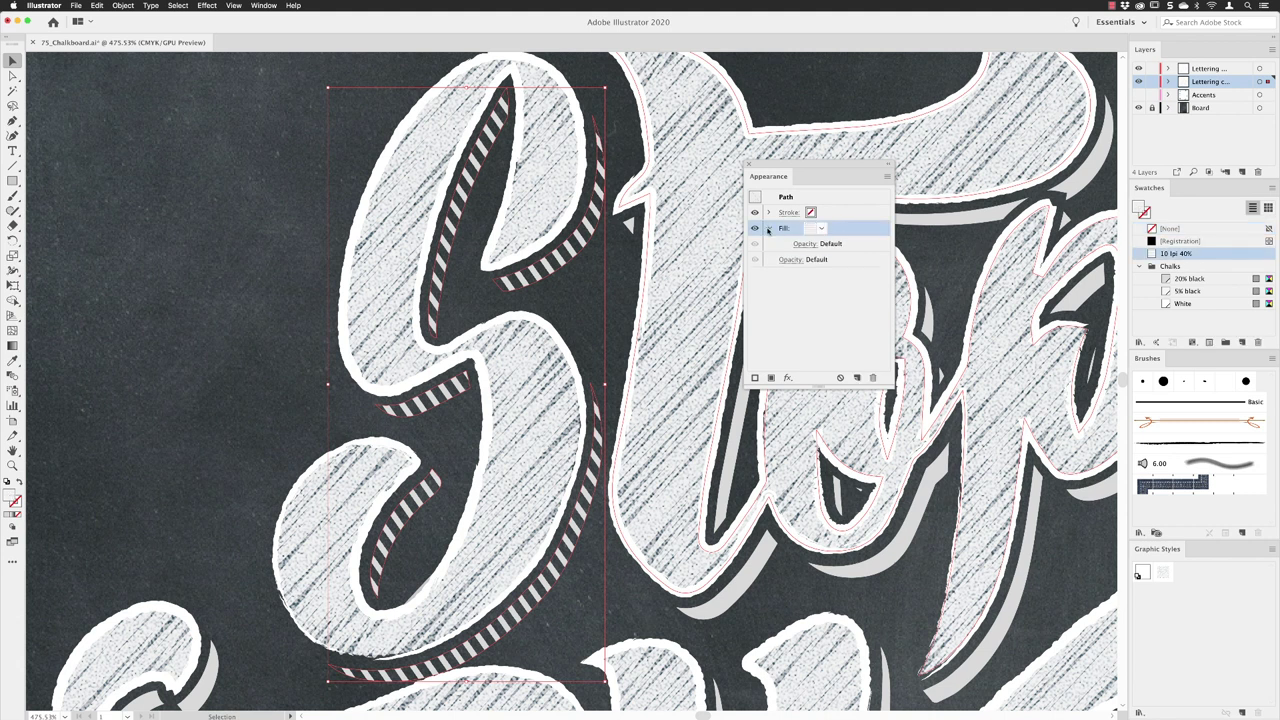
click(788, 378)
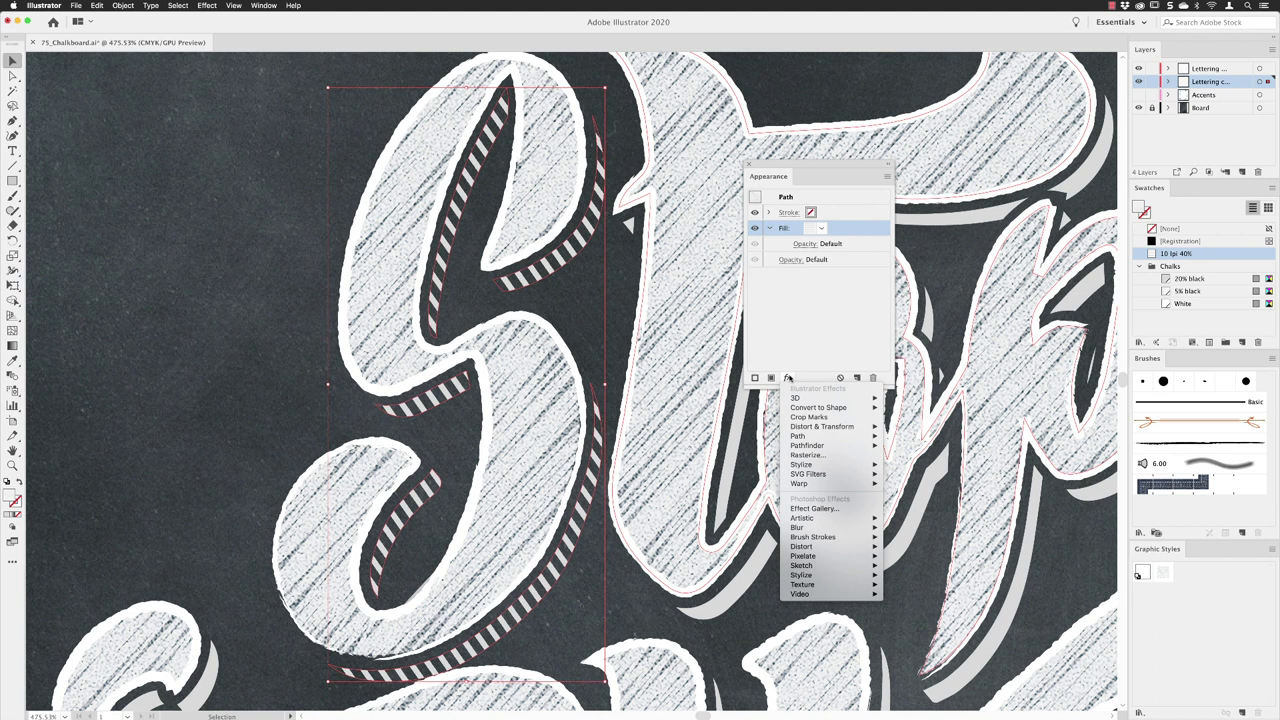
click(829, 510)
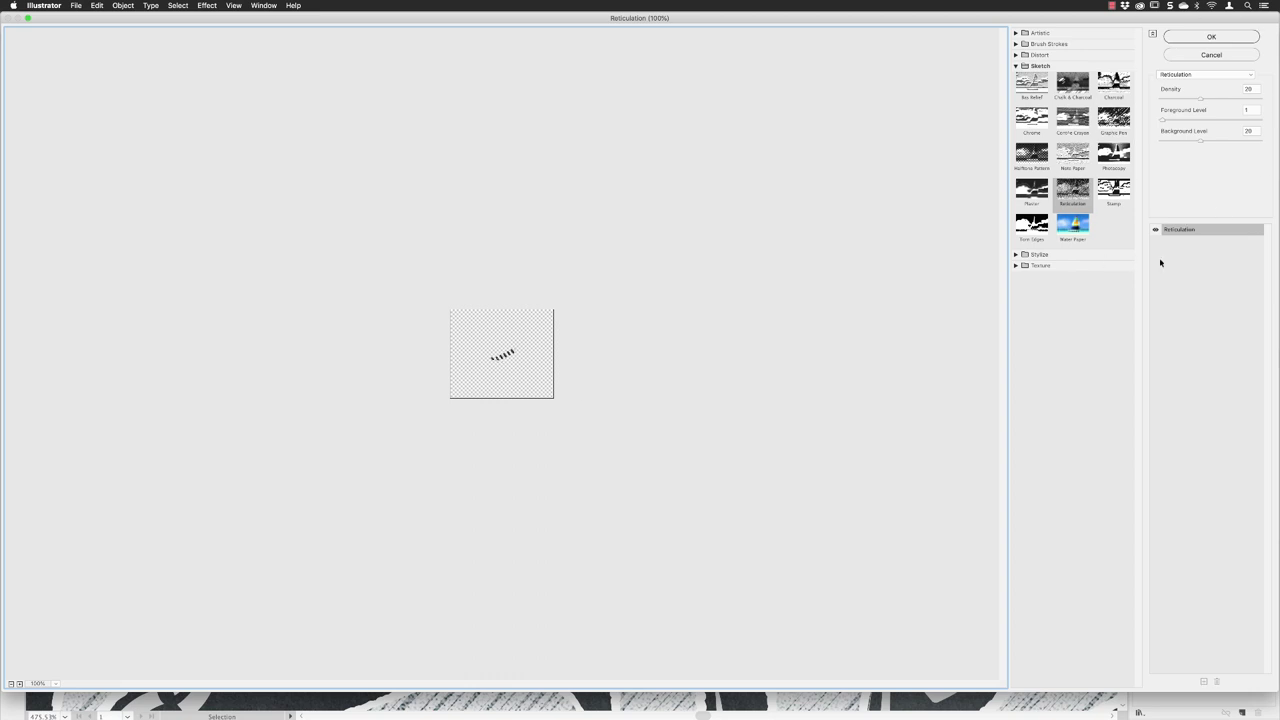
click(1203, 40)
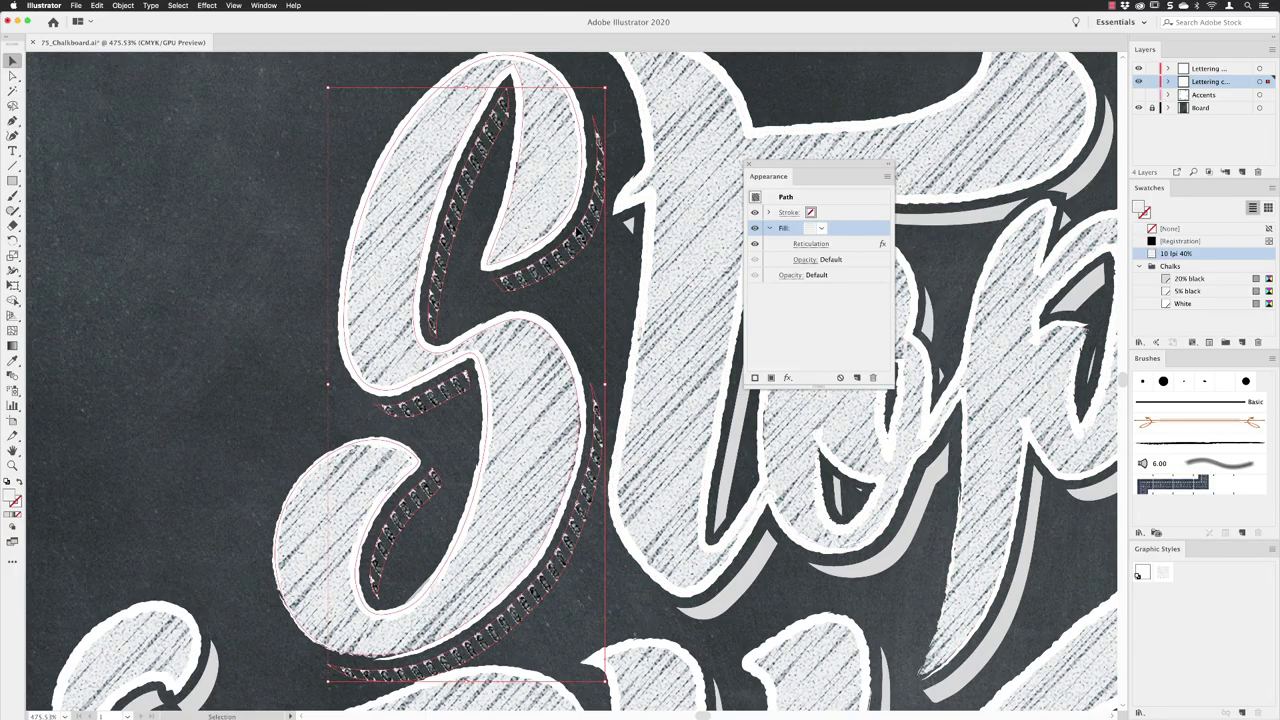
- Set the S shadow's stripe fill to Screen blending mode, then reselect the whole path
click(803, 261)
click(716, 285)
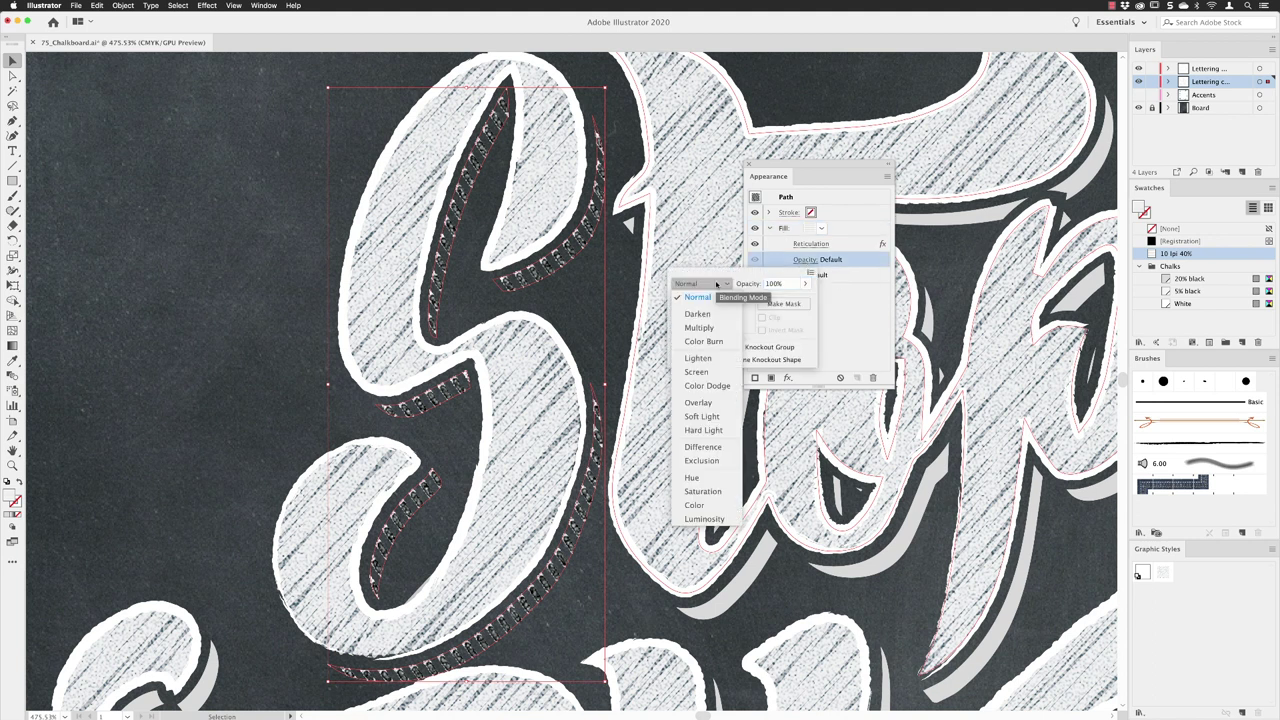
click(698, 371)
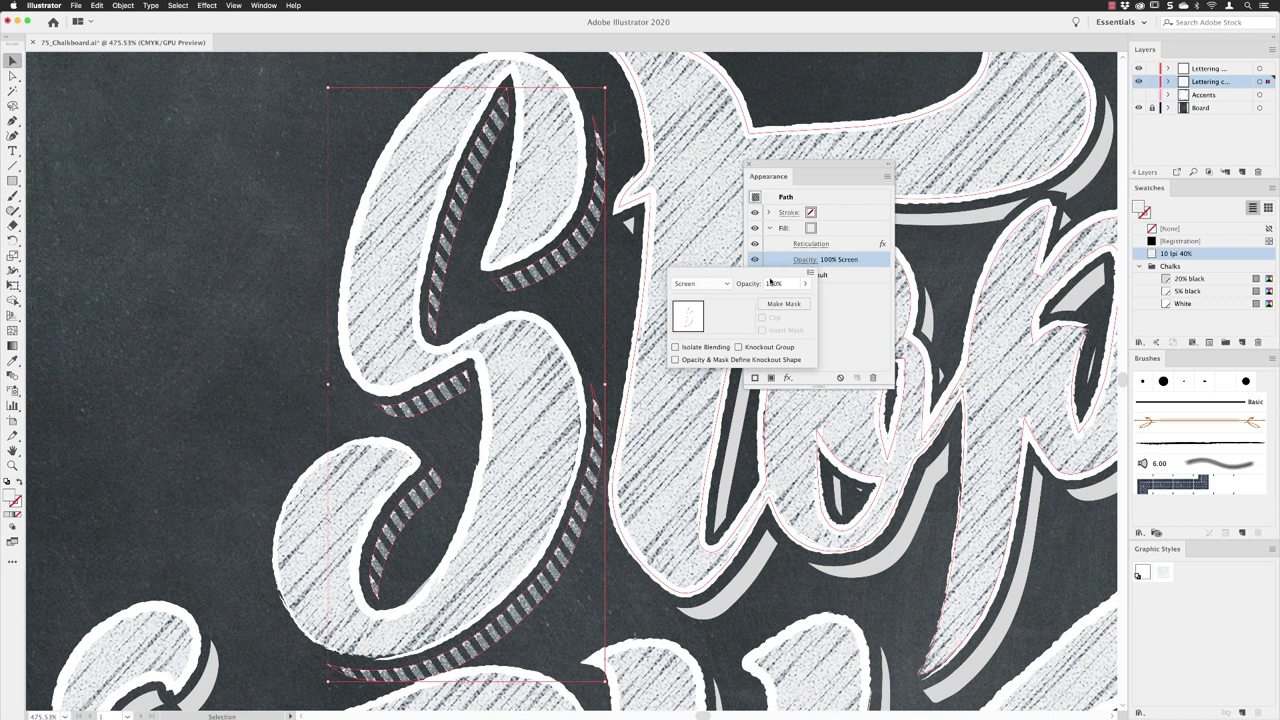
click(849, 331)
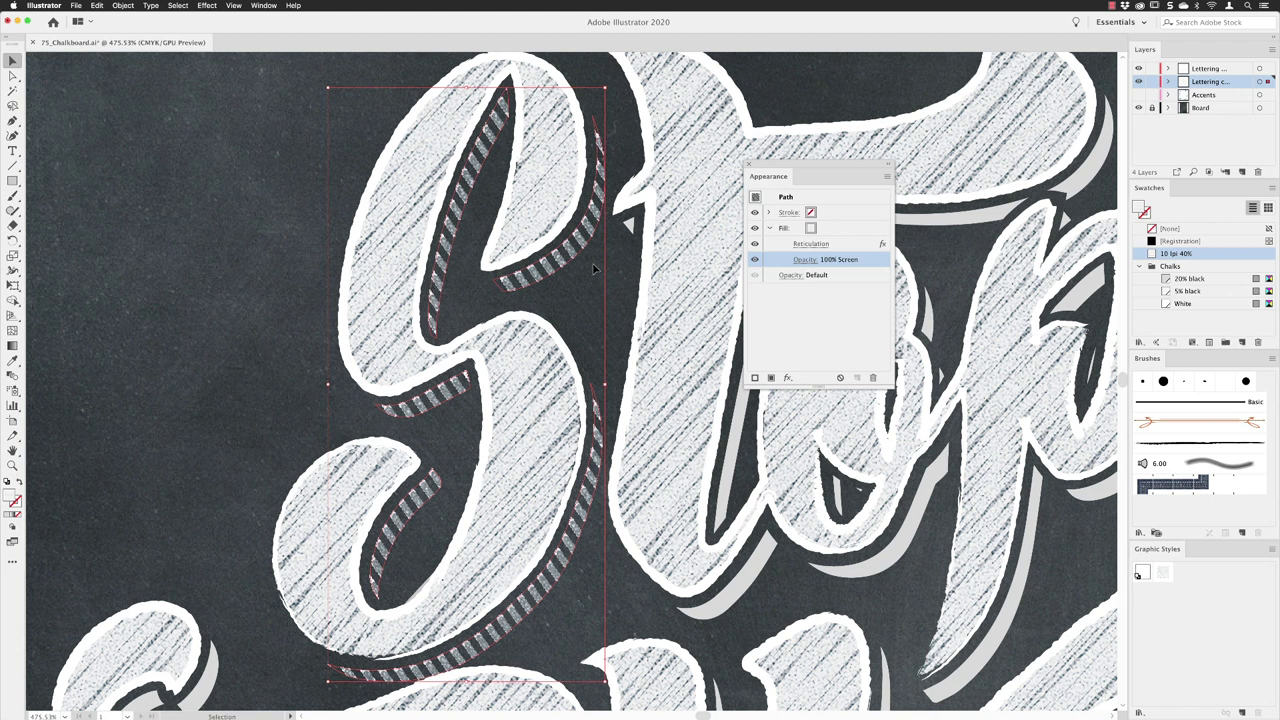
click(822, 197)
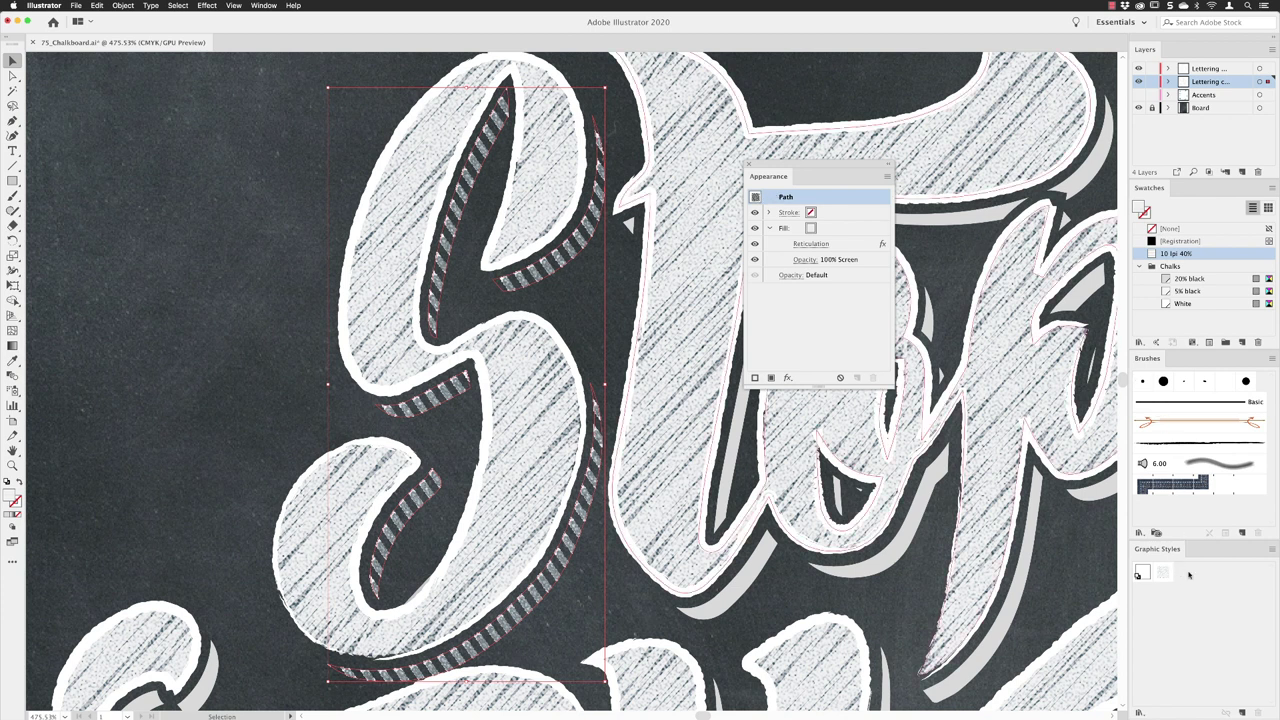
- Save the striped shadow as Graphic Style 2, fit the artboard in the window, and target the Lettering layer
click(1242, 712)
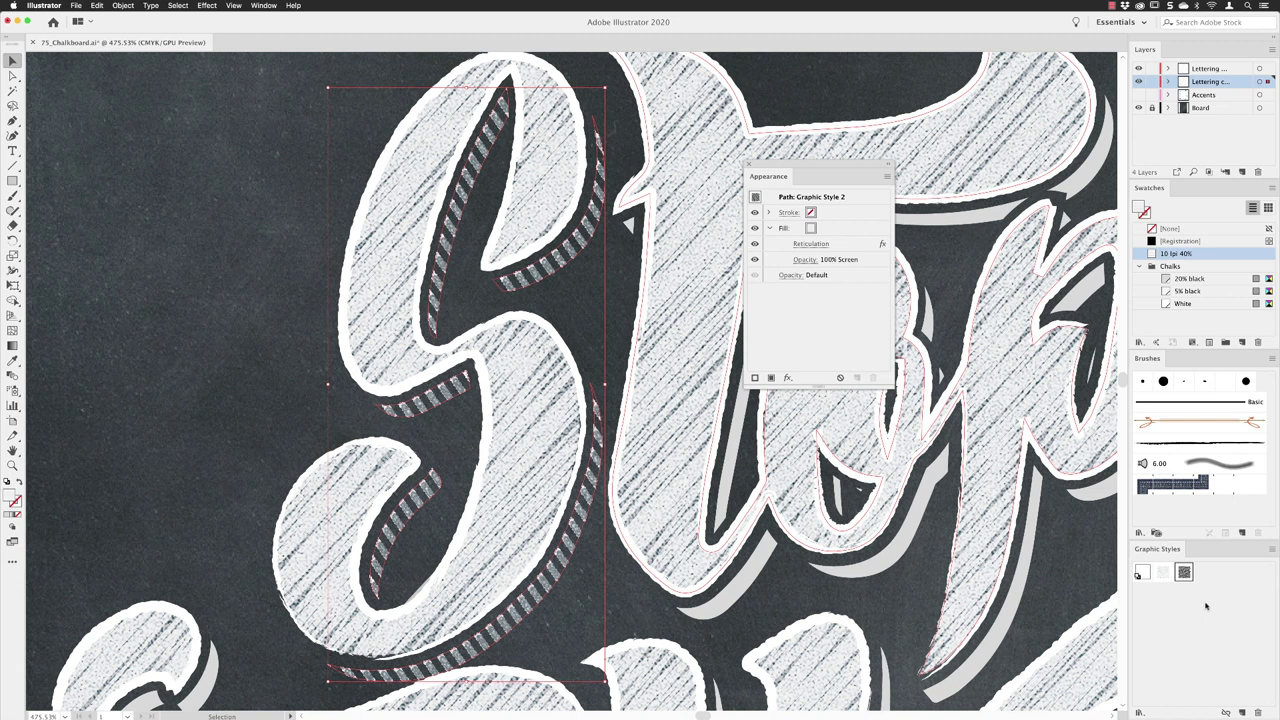
click(234, 6)
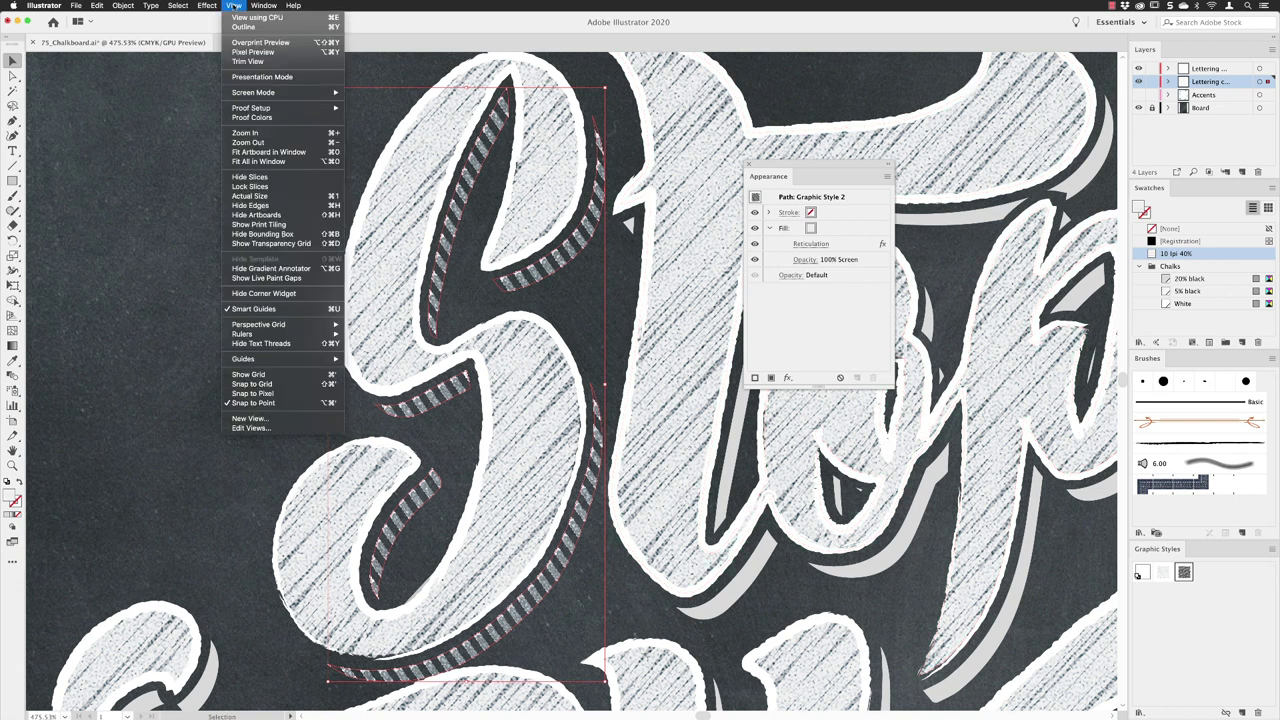
click(270, 152)
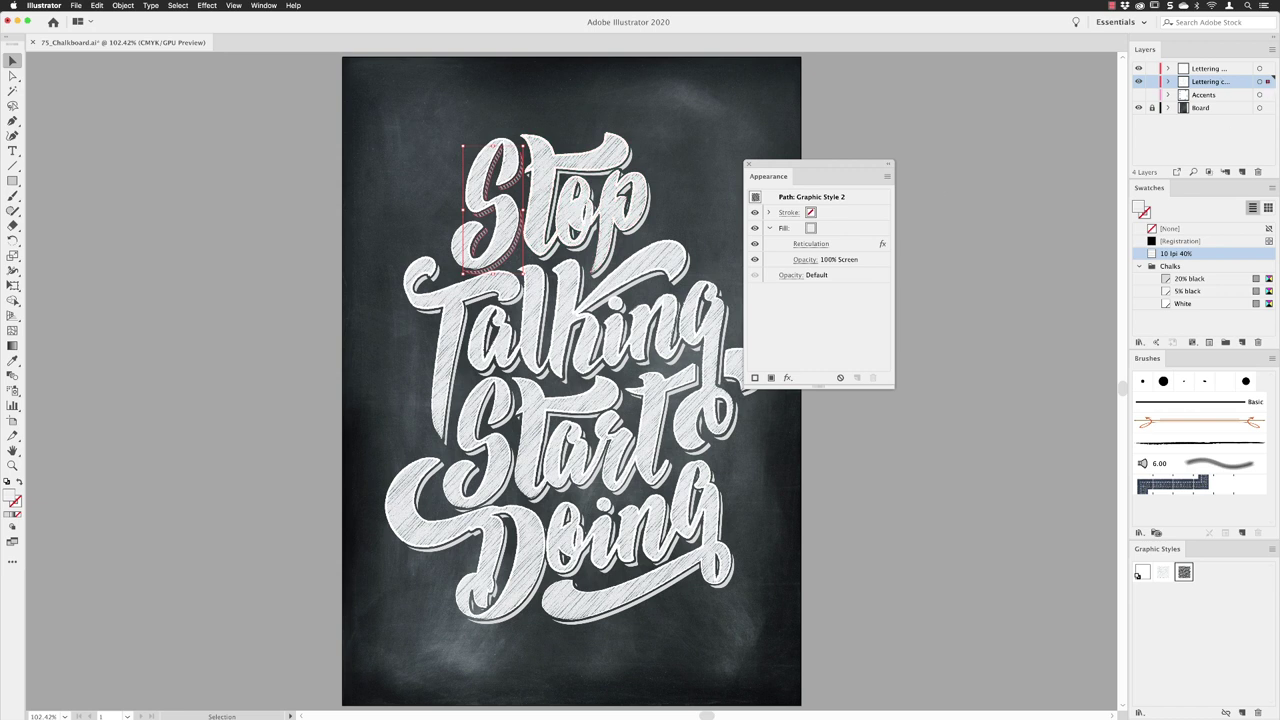
click(1268, 82)
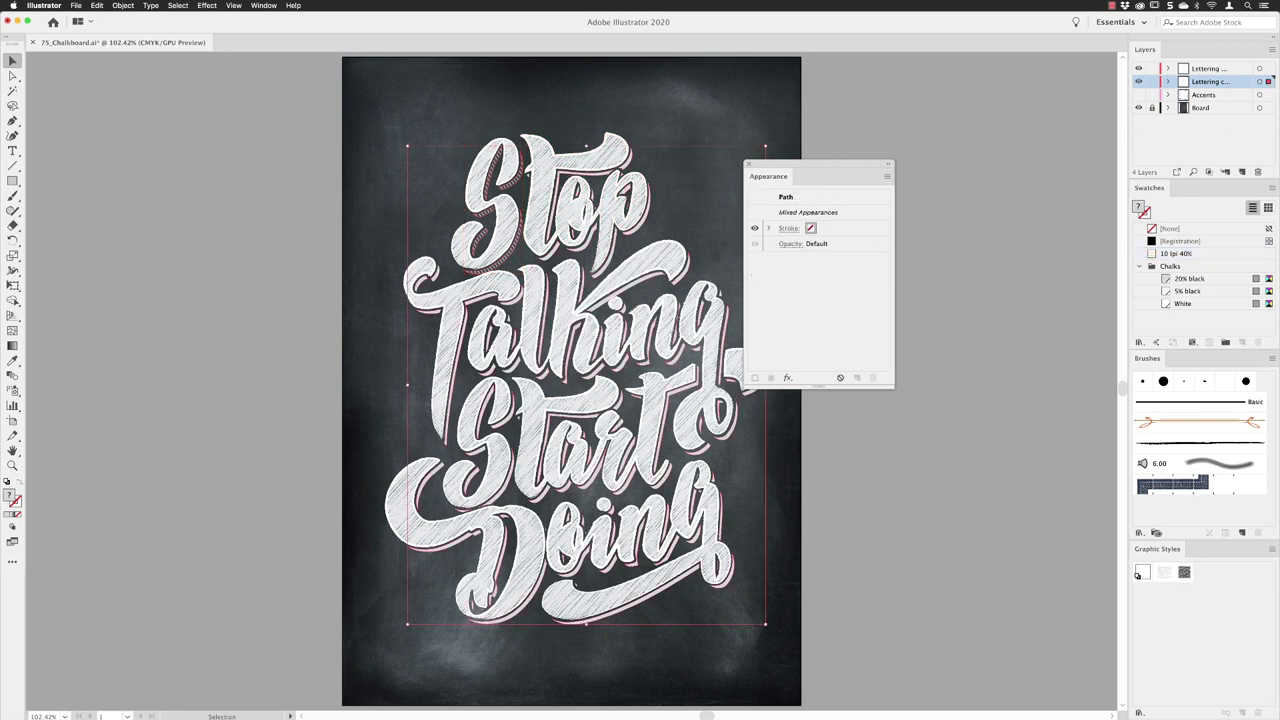
click(1184, 572)
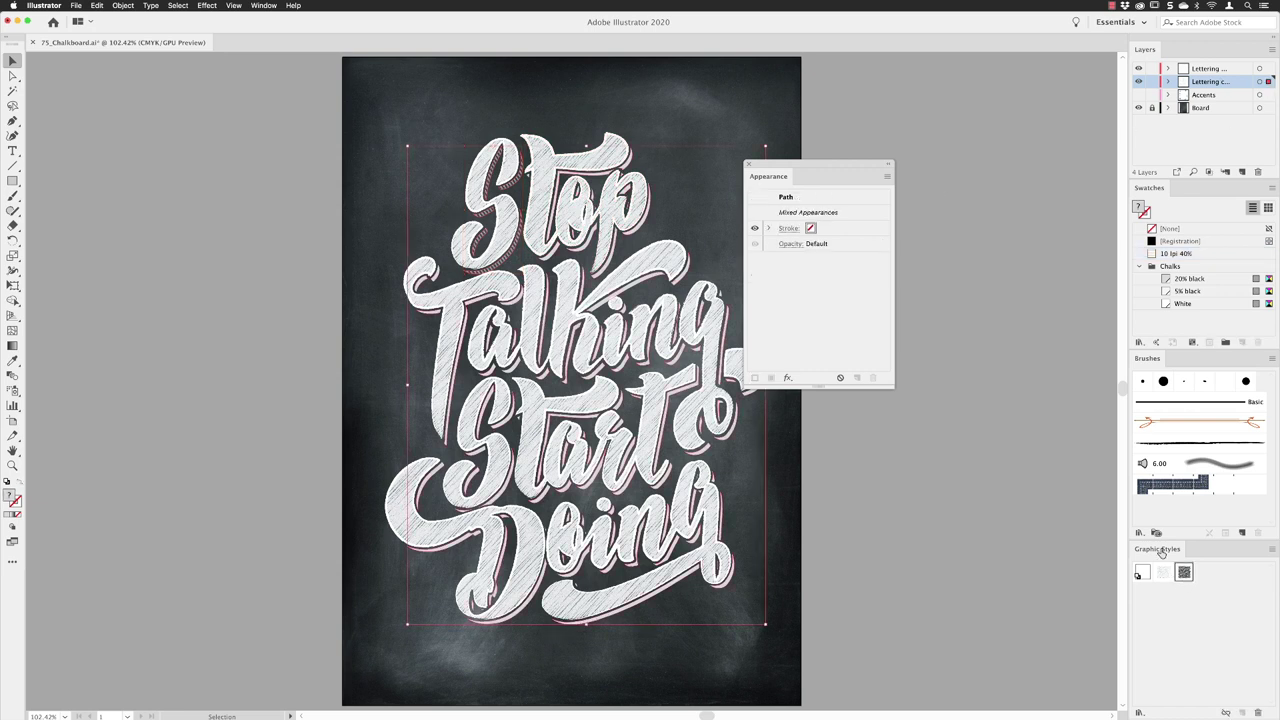